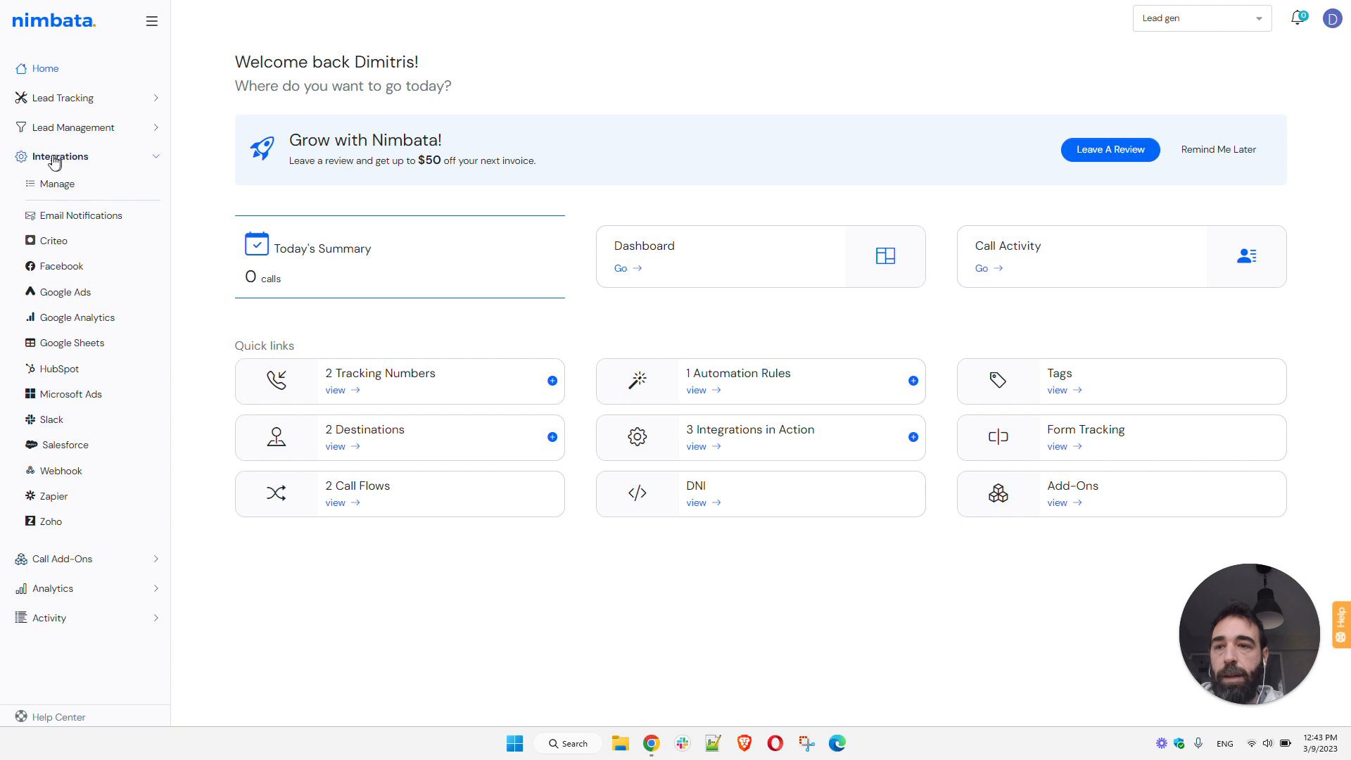
# - Open the Zoho integration from the integrations management page
pyautogui.click(77, 163)
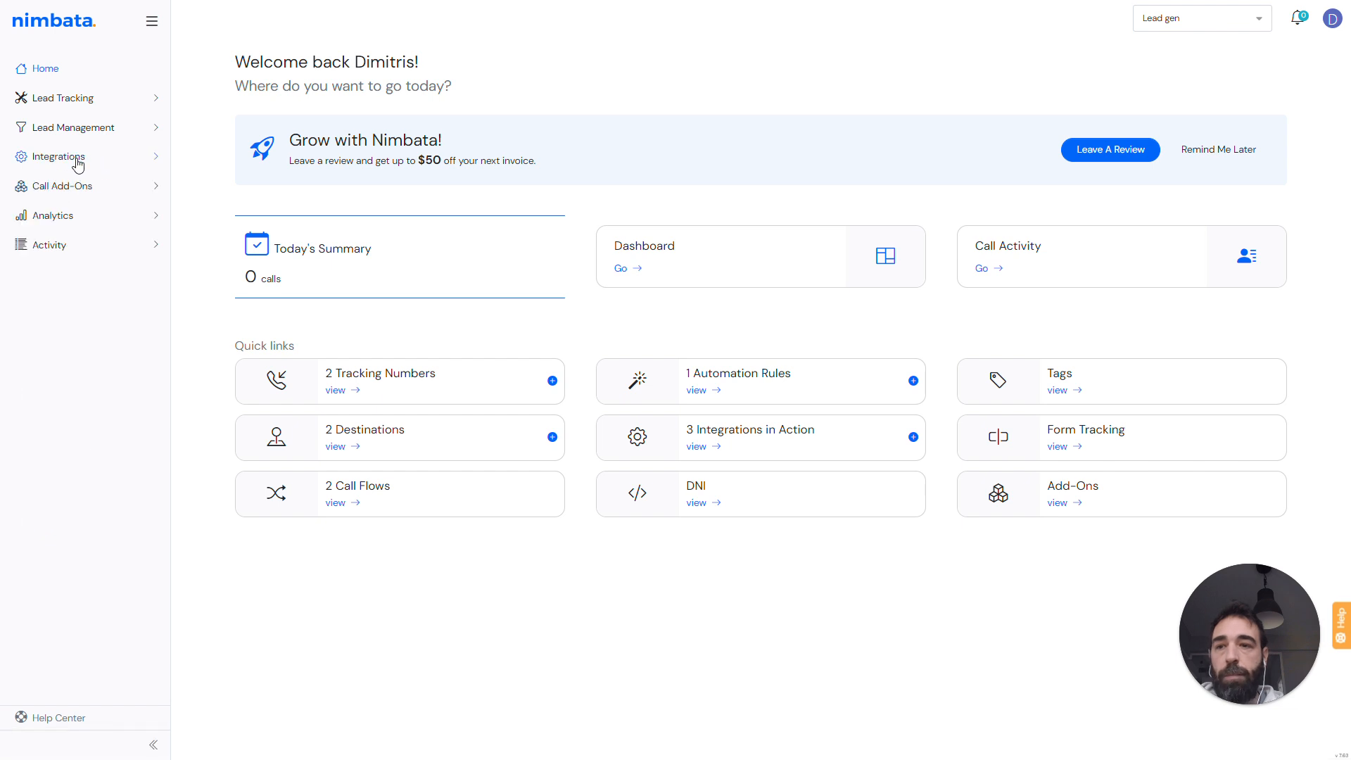
pyautogui.click(78, 163)
pyautogui.click(58, 183)
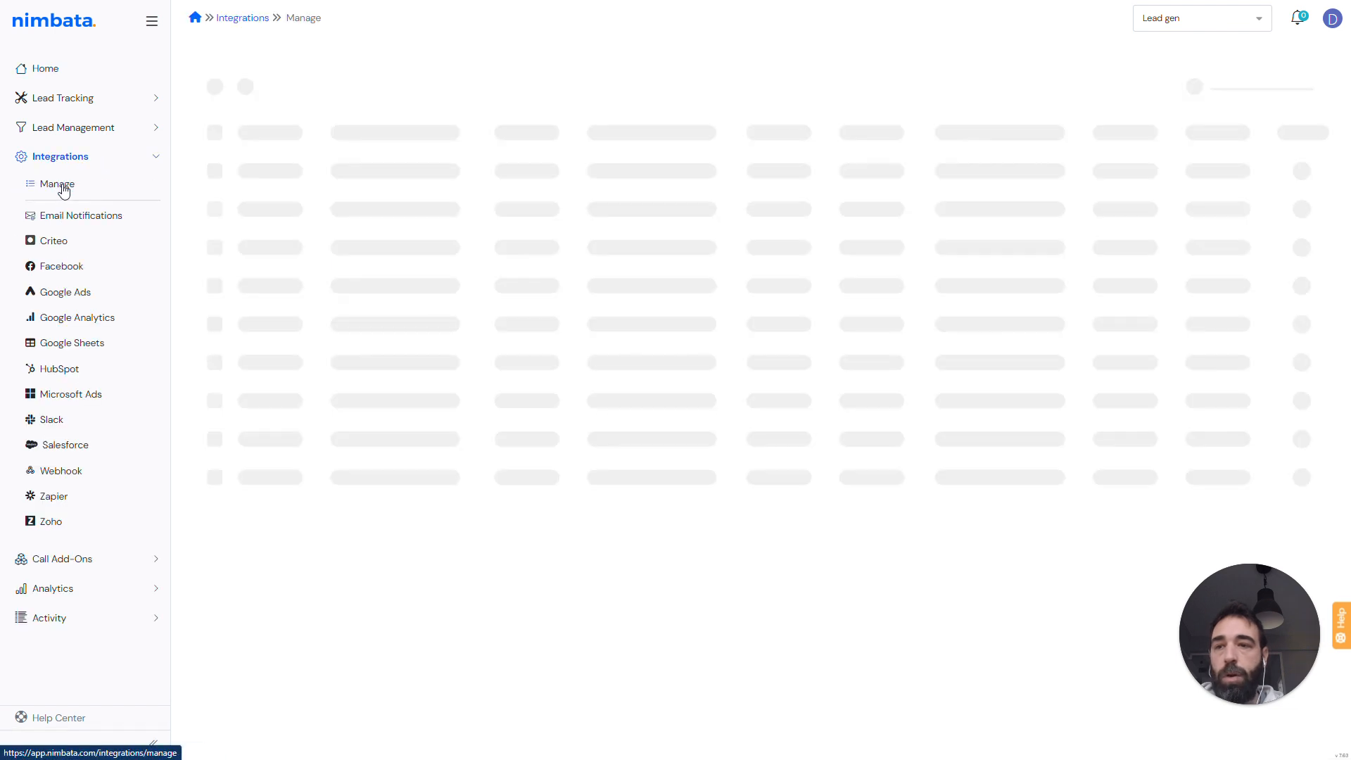
pyautogui.click(247, 18)
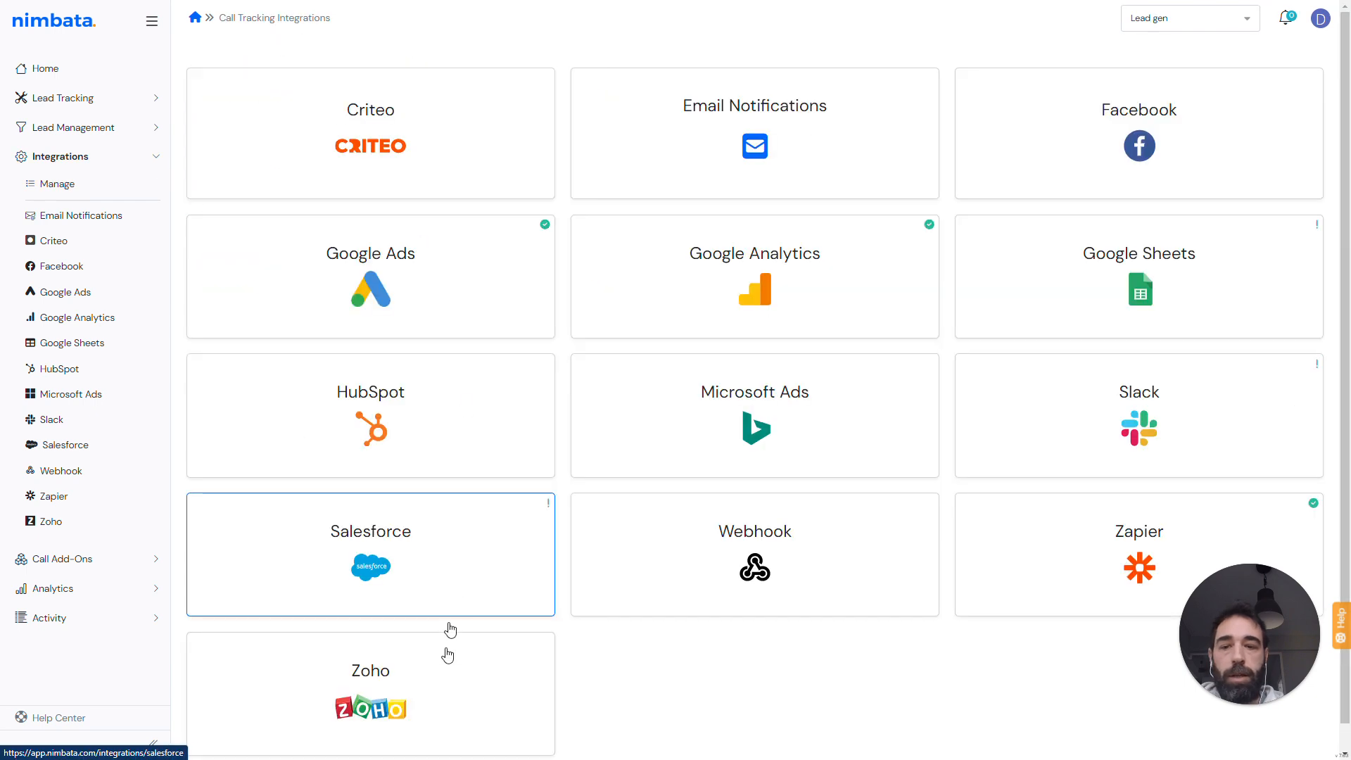
pyautogui.click(370, 665)
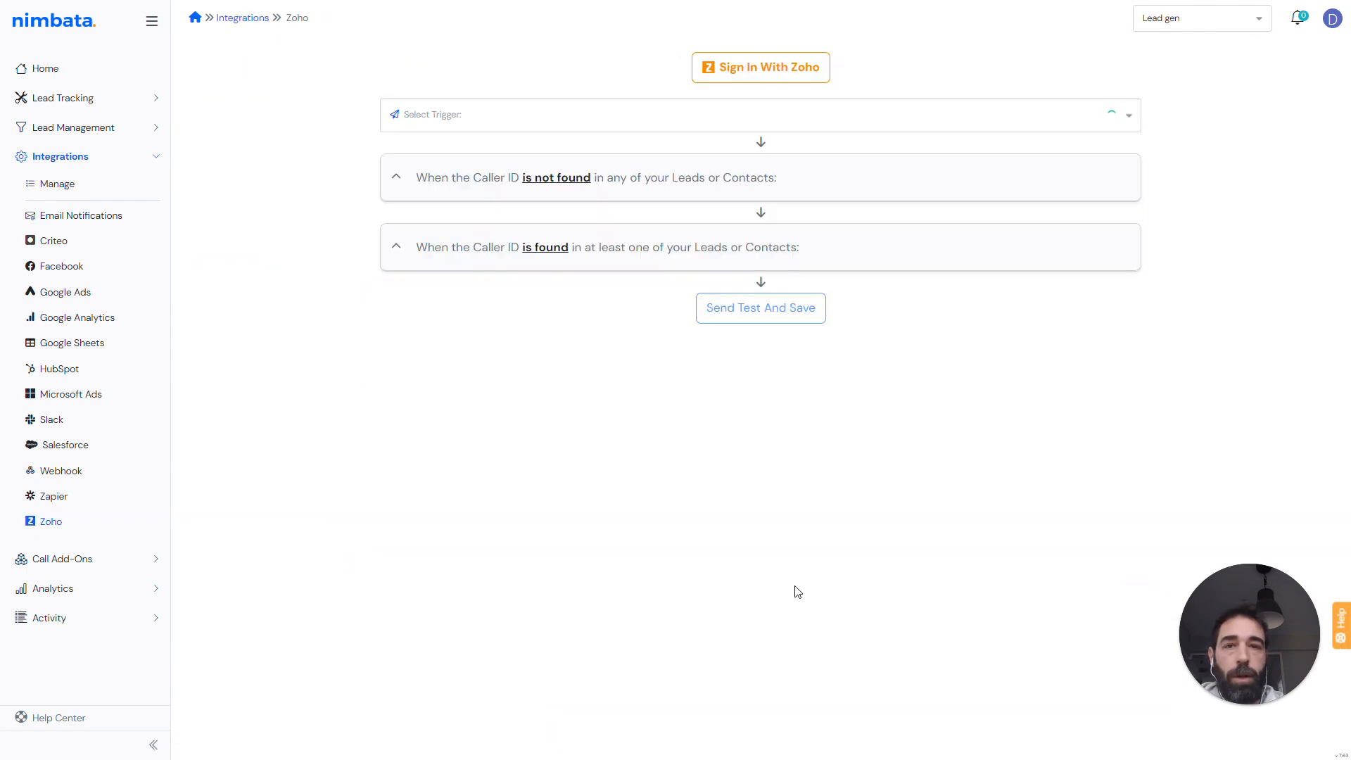
# - Connect the app to Zoho by signing in with the company's Google account
pyautogui.click(774, 74)
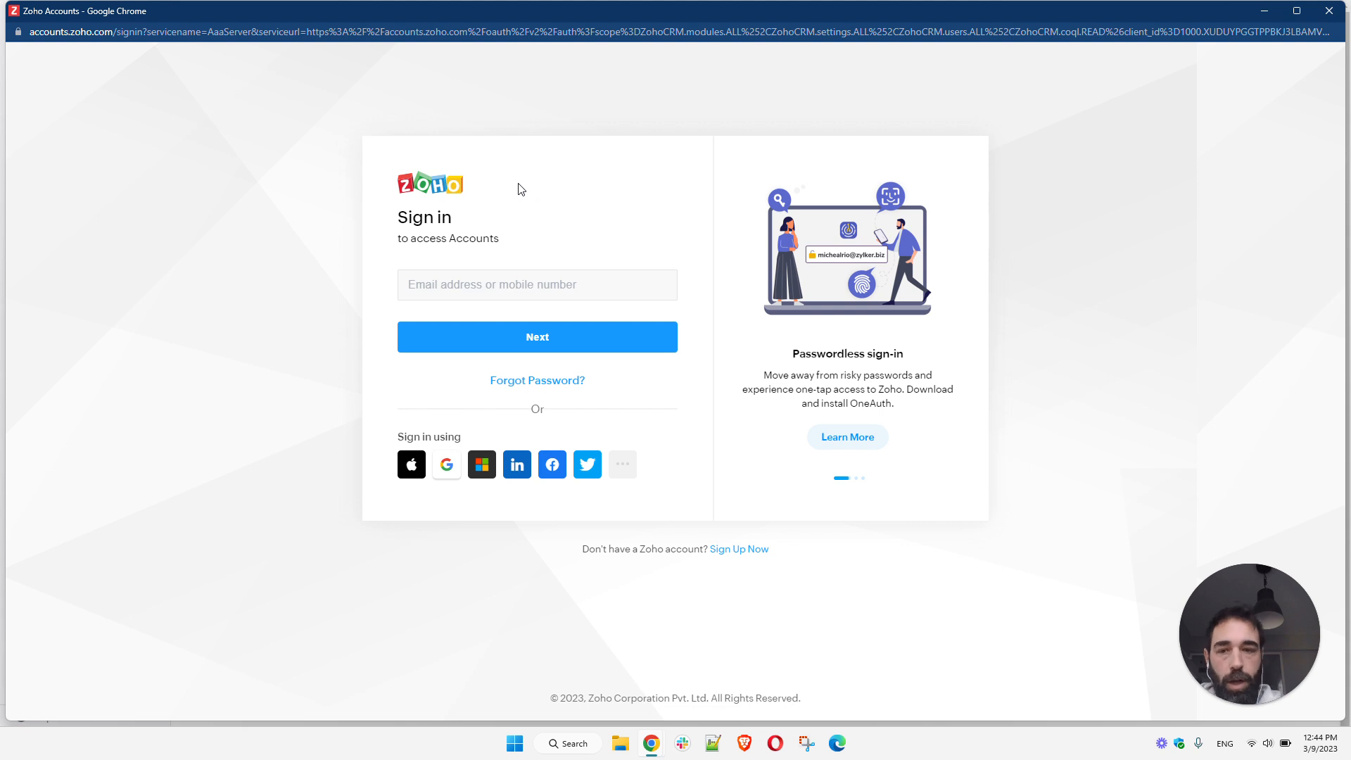
pyautogui.click(448, 466)
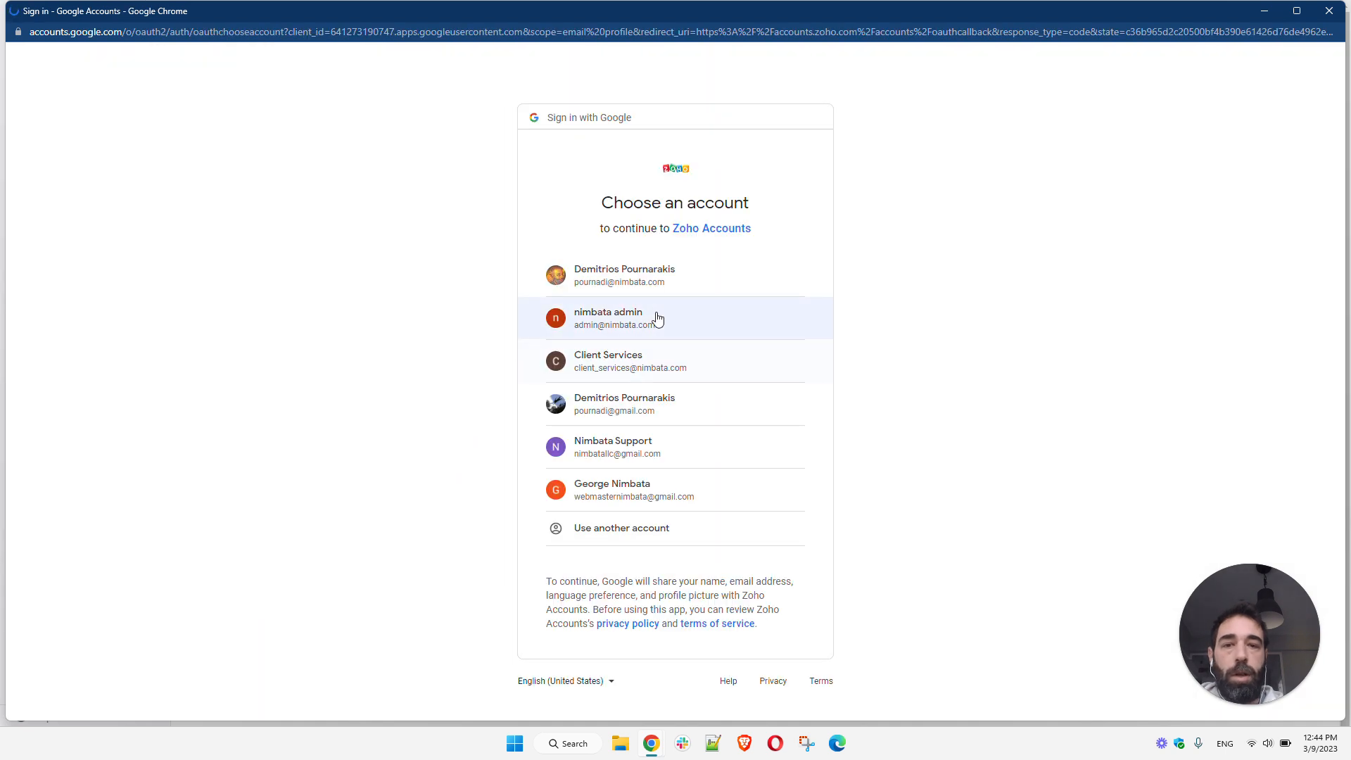
pyautogui.click(611, 315)
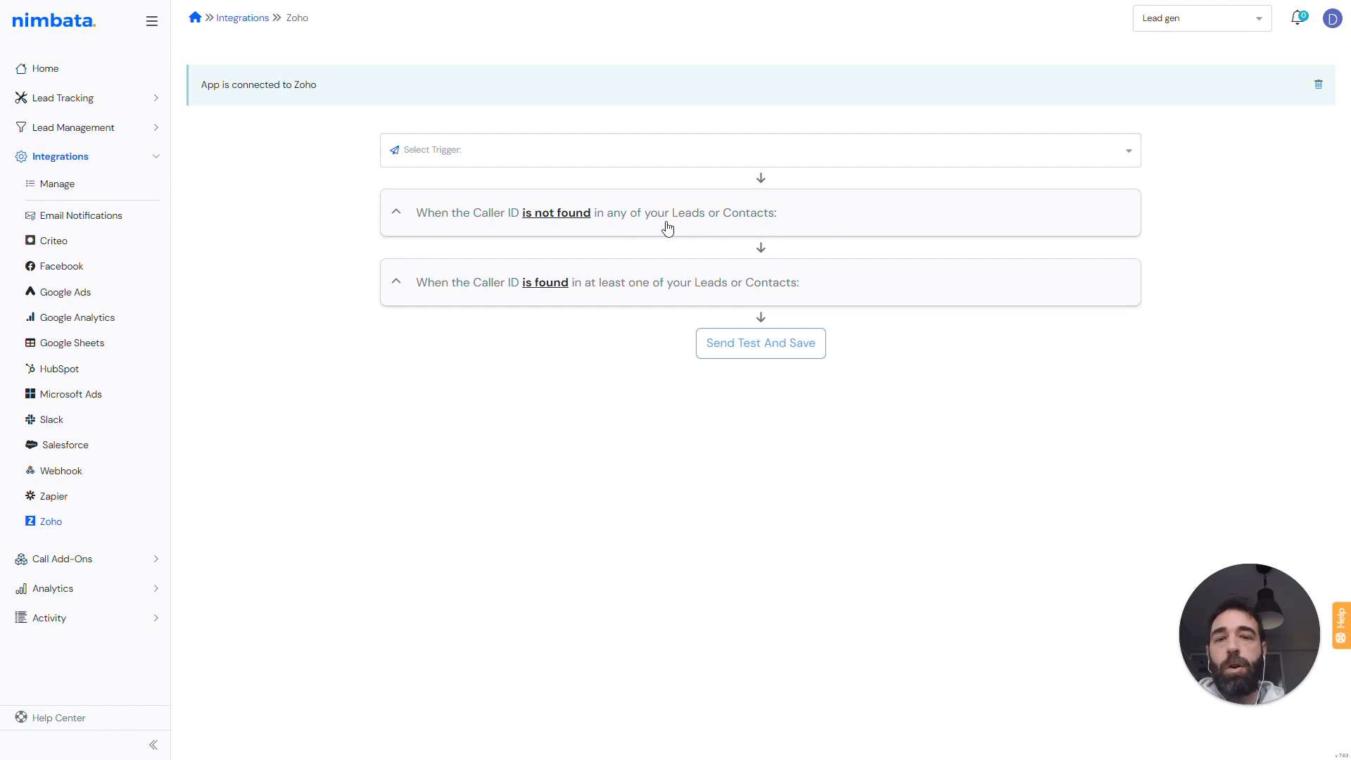
# - Expand the section for callers not found in Leads or Contacts and review the record types available to create
pyautogui.click(596, 208)
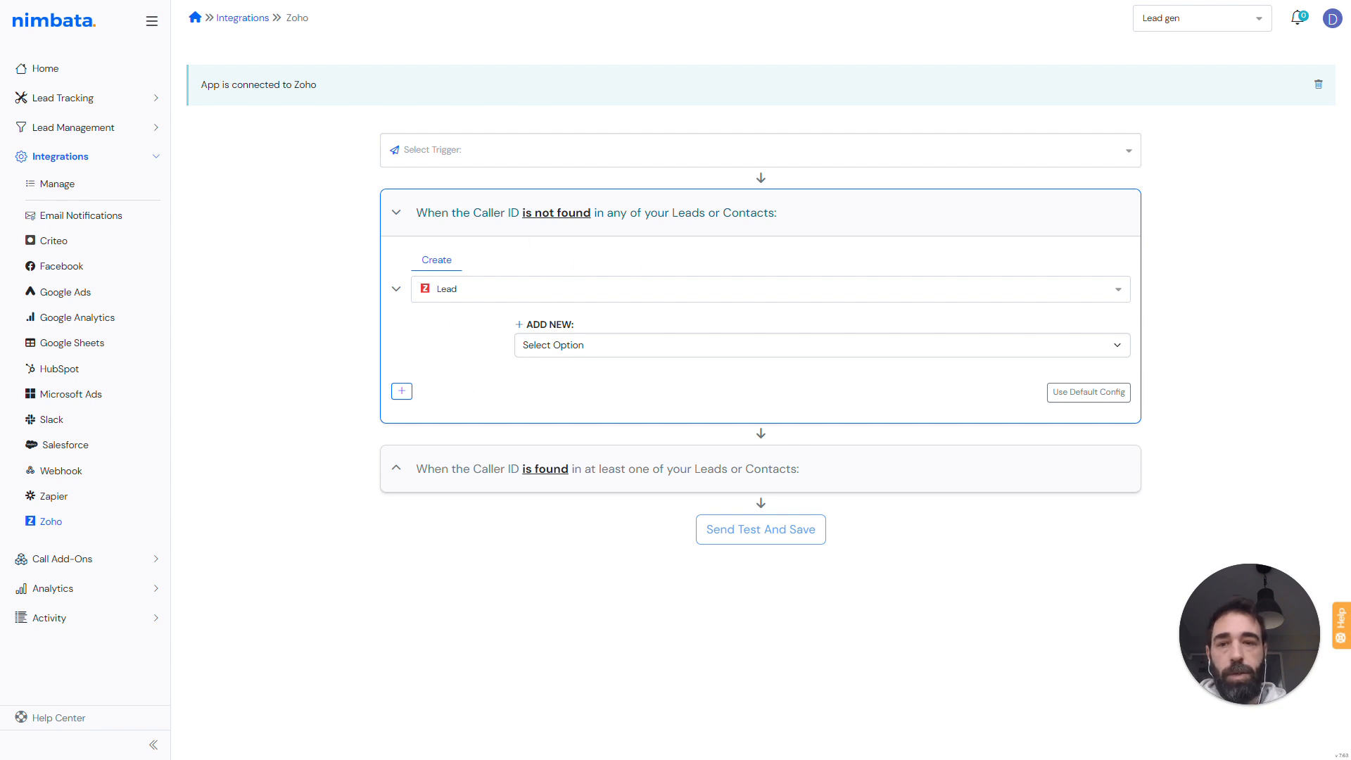
pyautogui.click(457, 289)
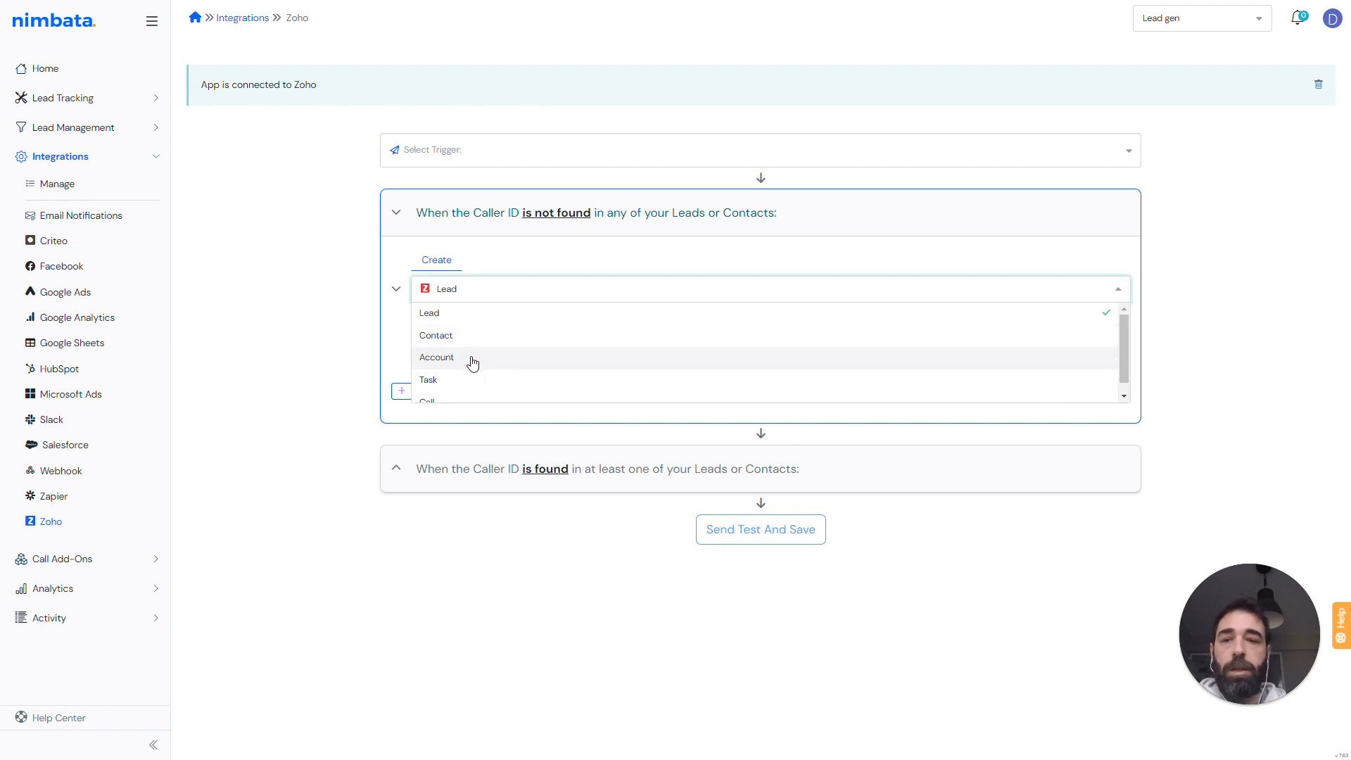
pyautogui.scroll(-1, 485, 384)
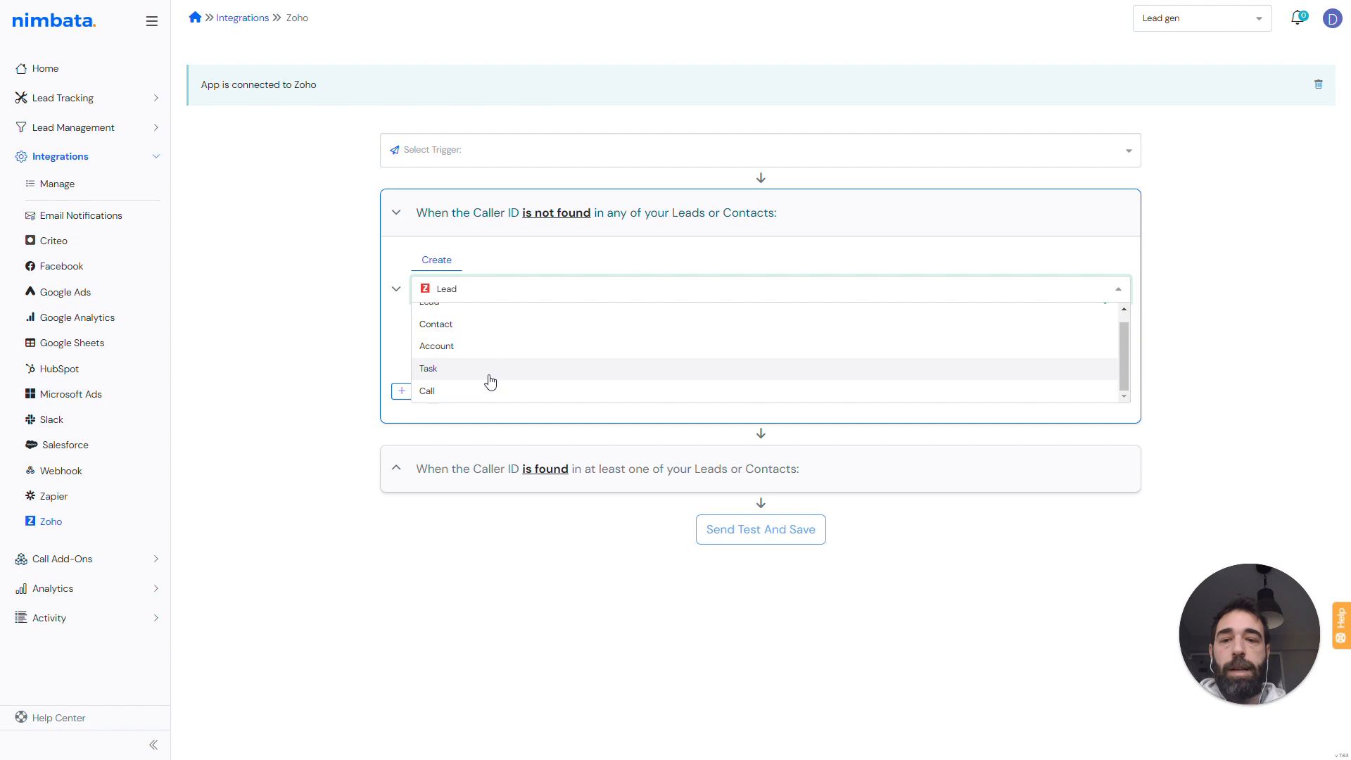
pyautogui.click(407, 247)
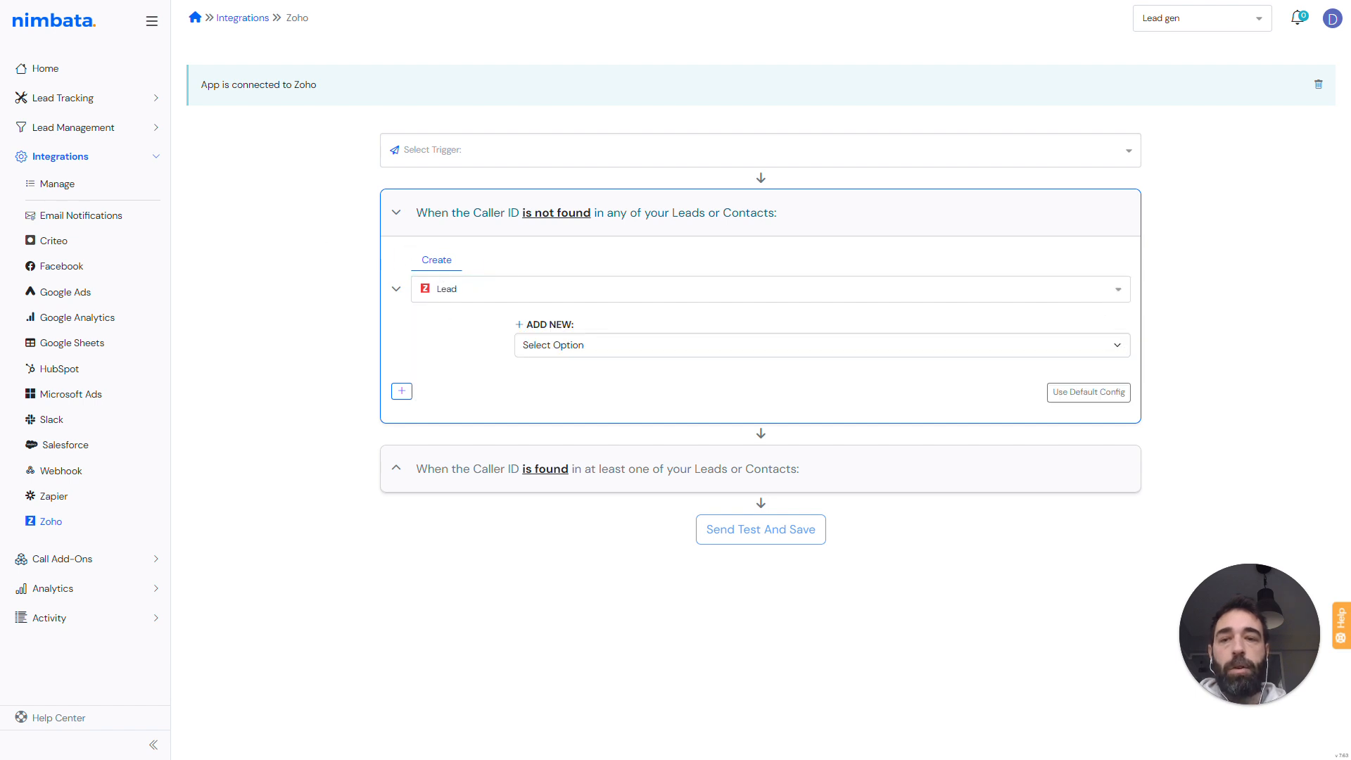
# - Add Contact and Account creation actions, and delete both again
pyautogui.click(402, 392)
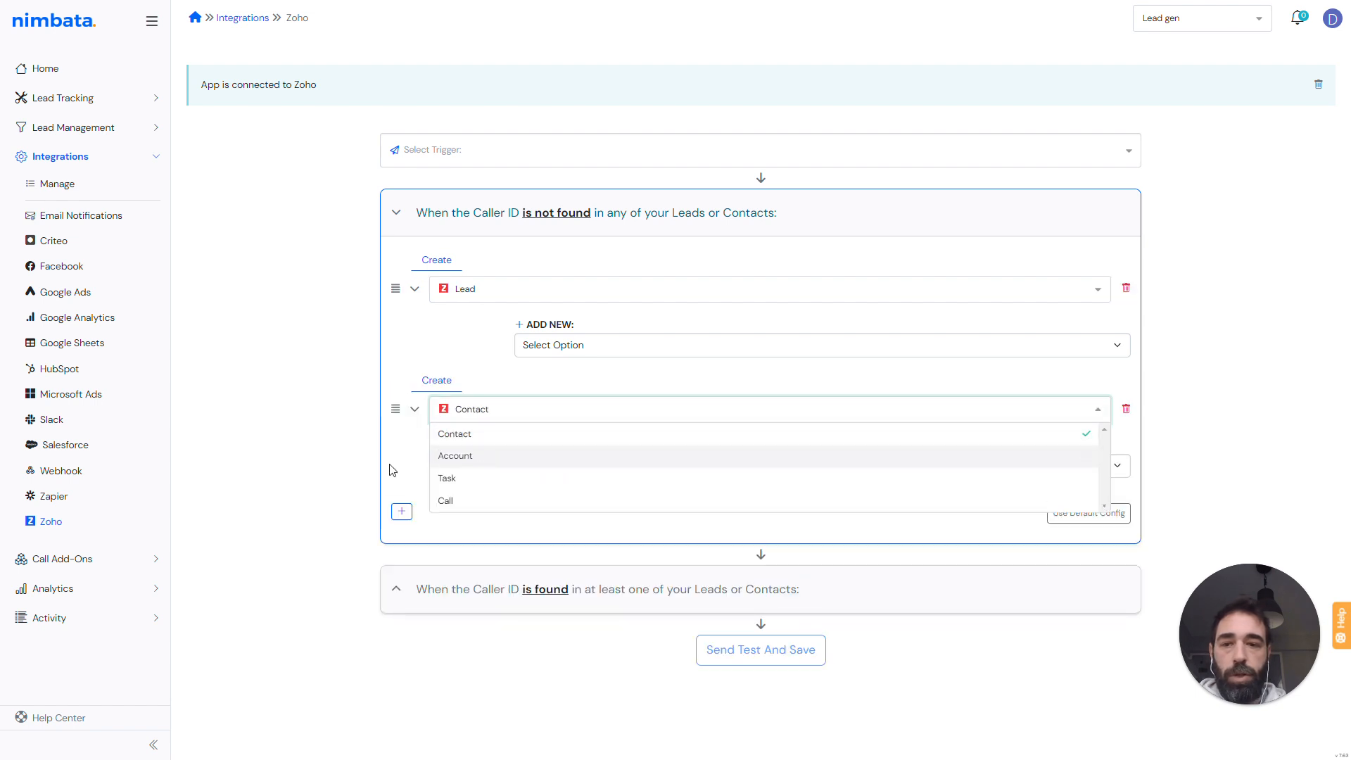
pyautogui.click(410, 491)
pyautogui.click(402, 512)
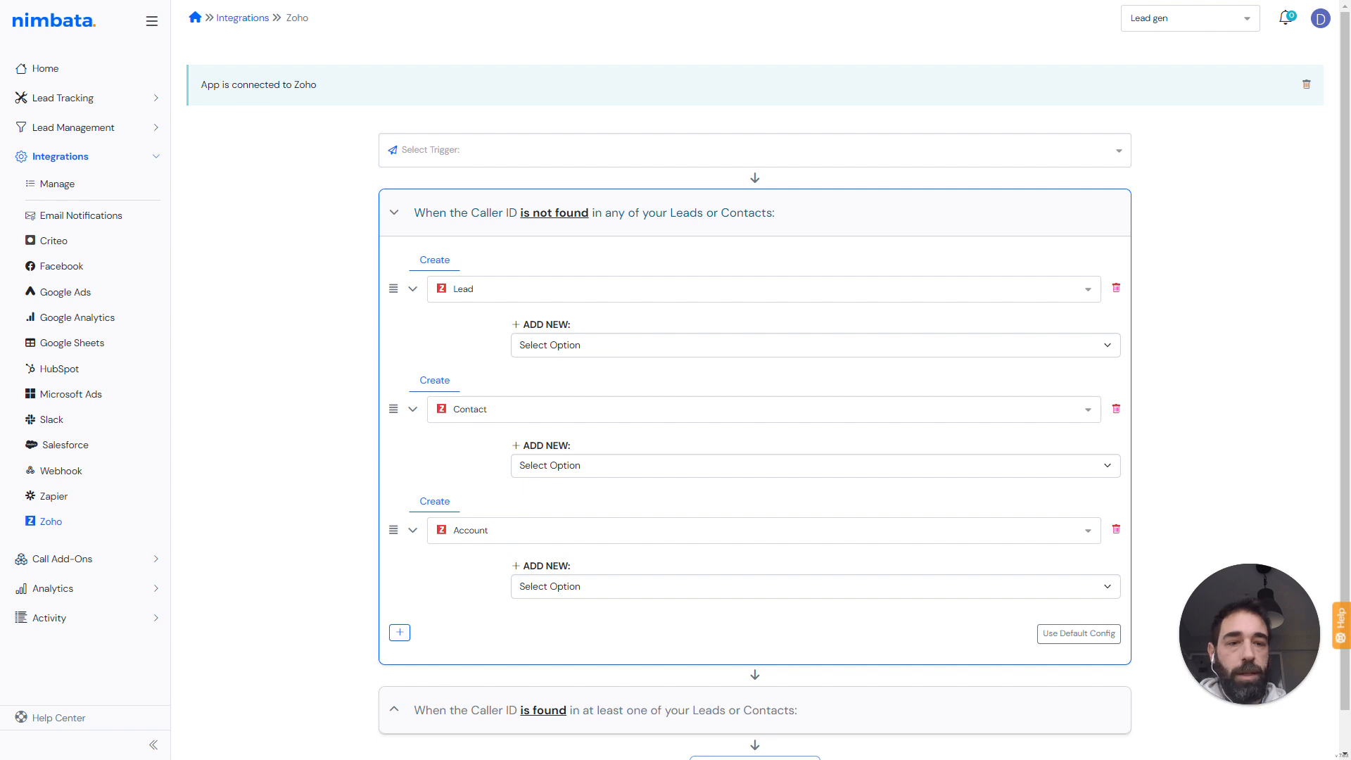
pyautogui.click(1115, 529)
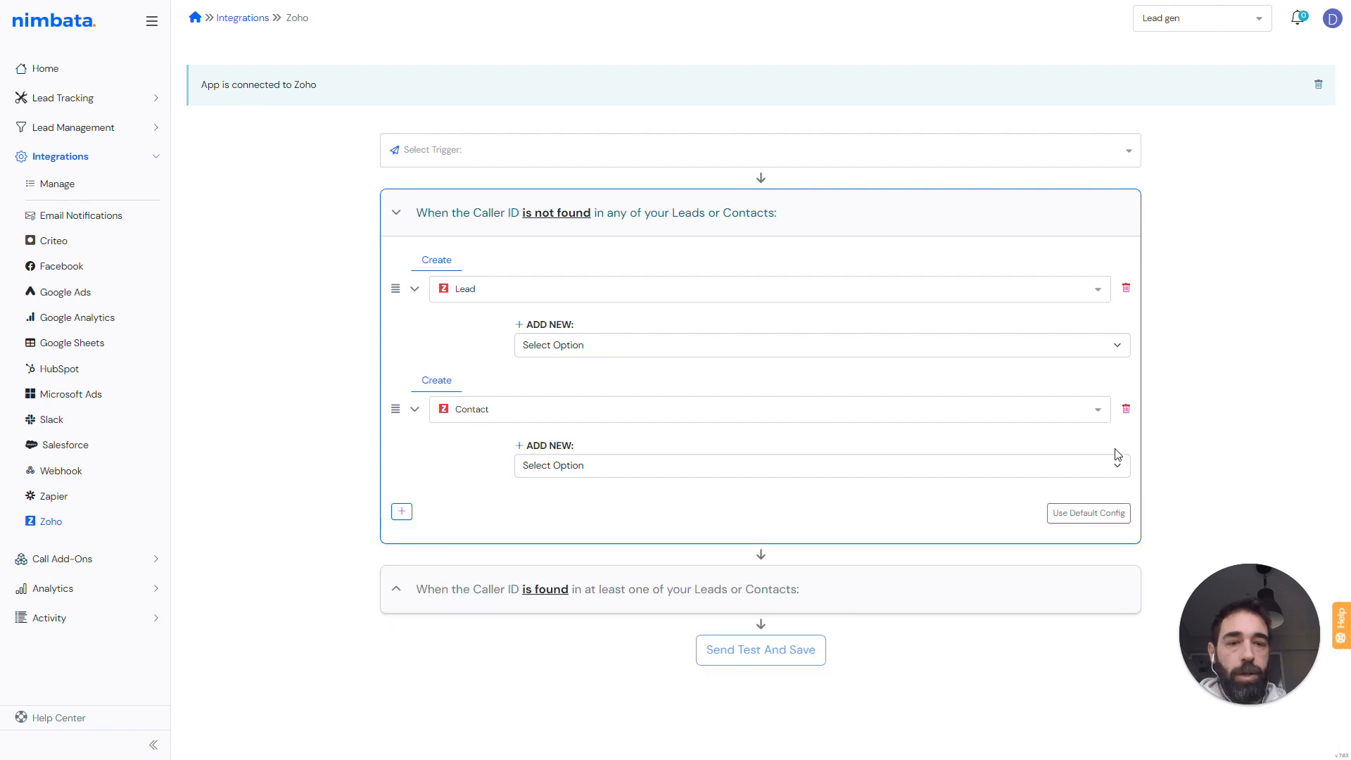
pyautogui.click(1126, 409)
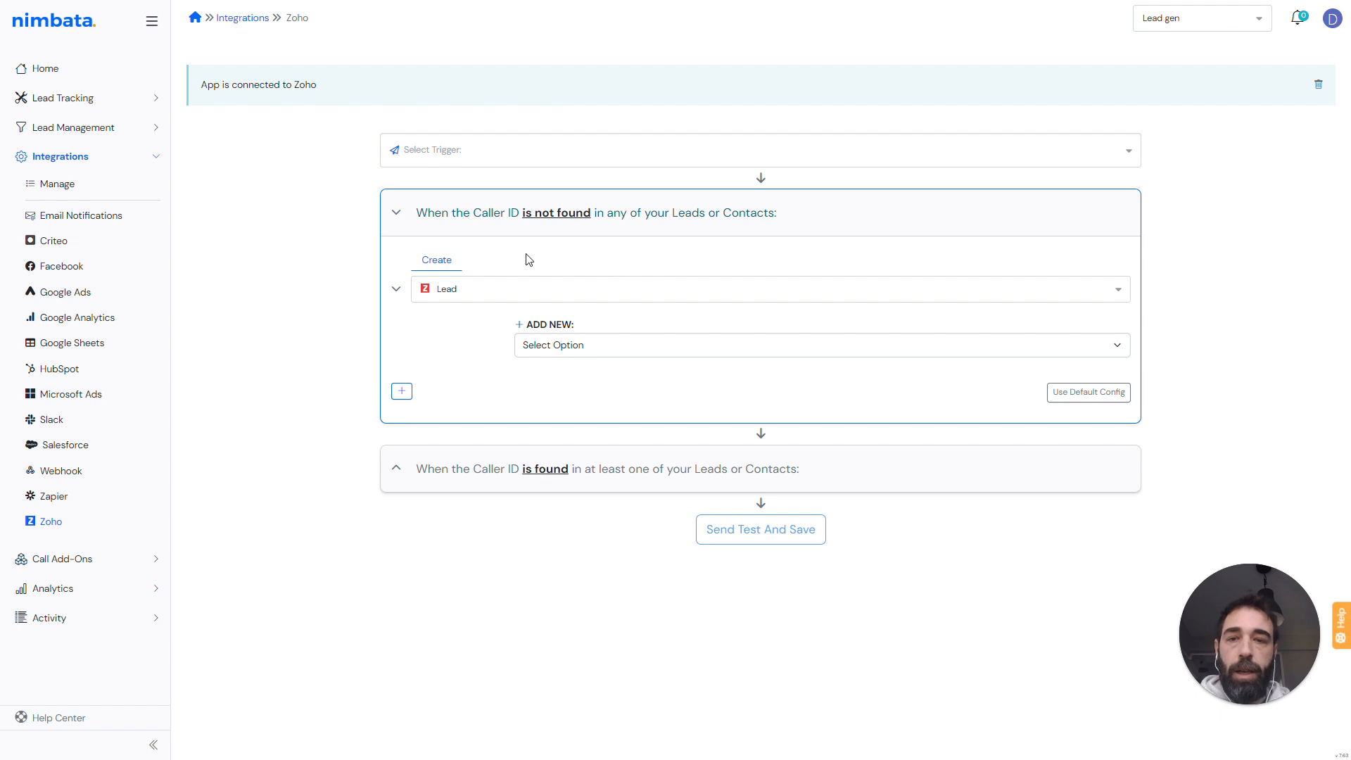
# - Apply the default configuration and review the resulting Lead and Call field mappings
pyautogui.click(1088, 394)
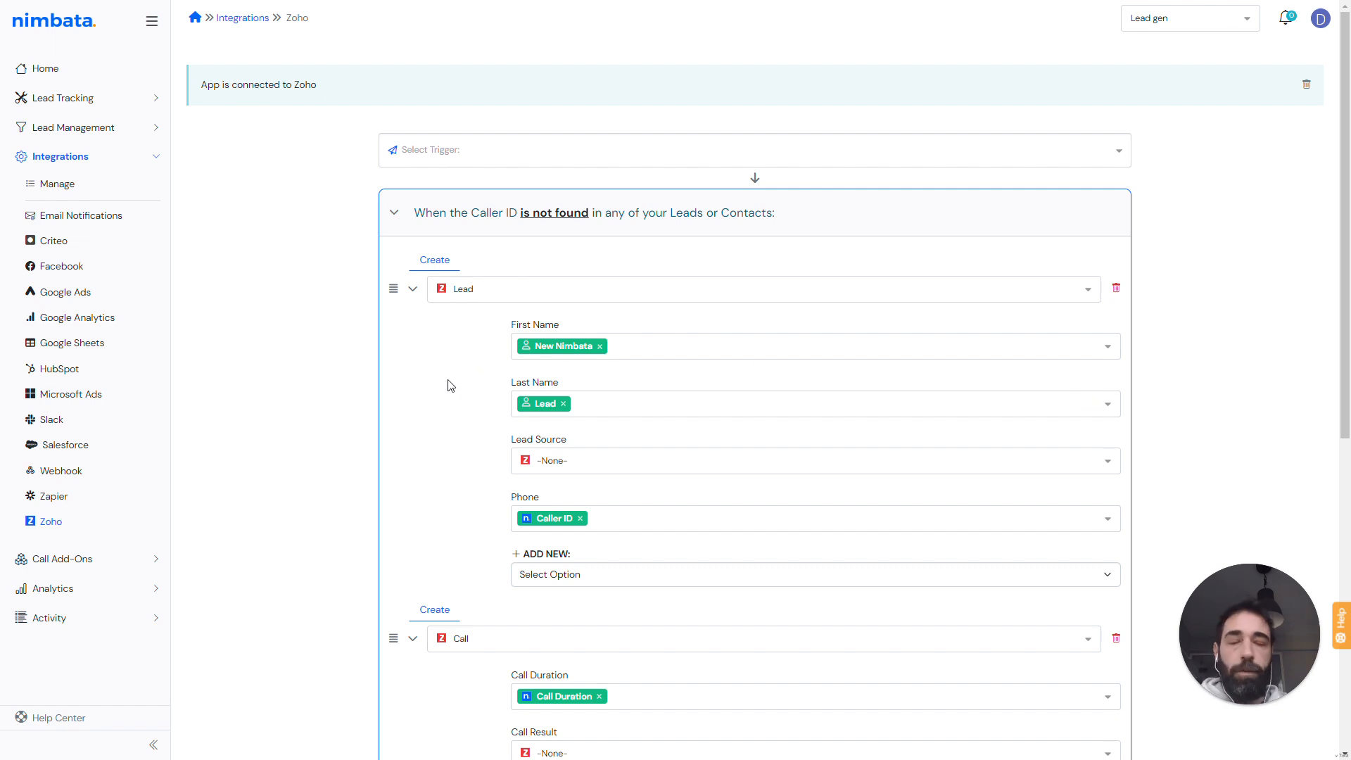
pyautogui.scroll(-1, 445, 378)
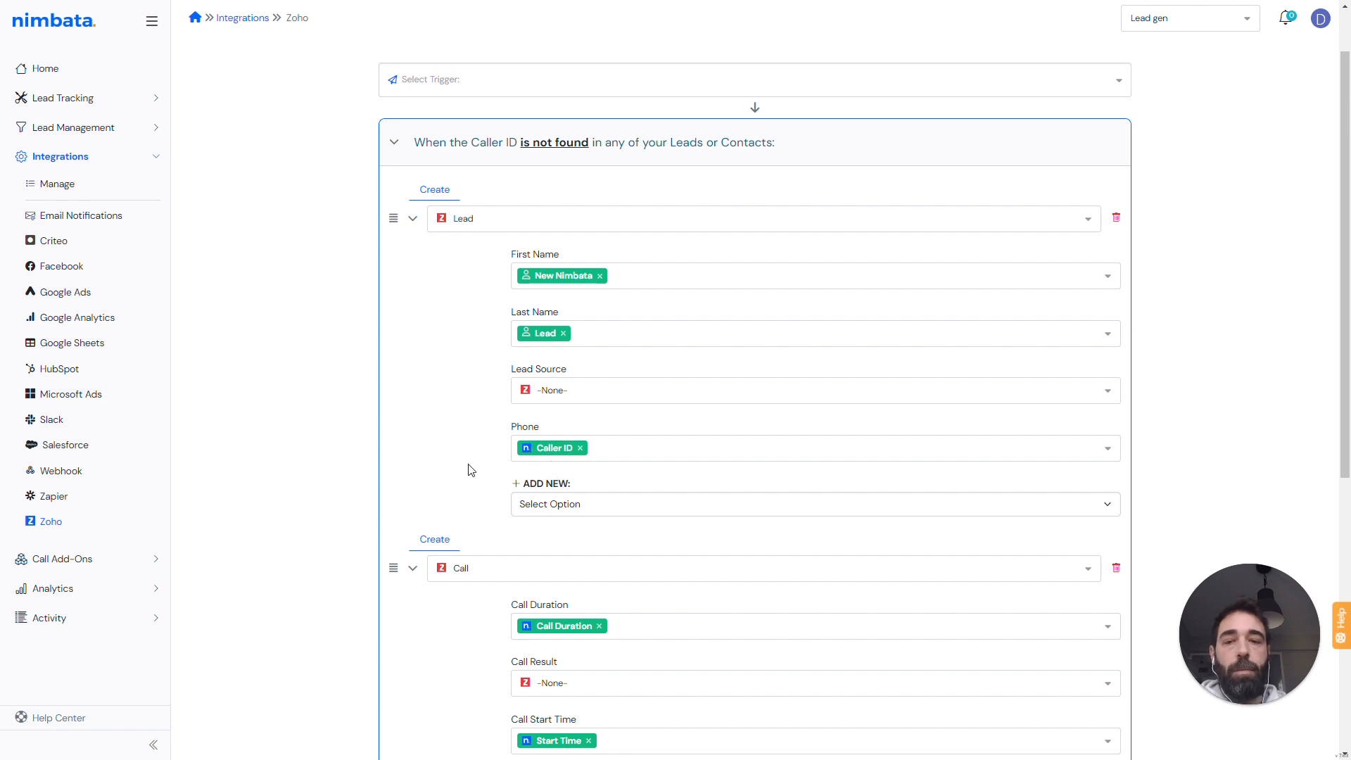
pyautogui.scroll(-3, 467, 467)
pyautogui.scroll(3, 504, 295)
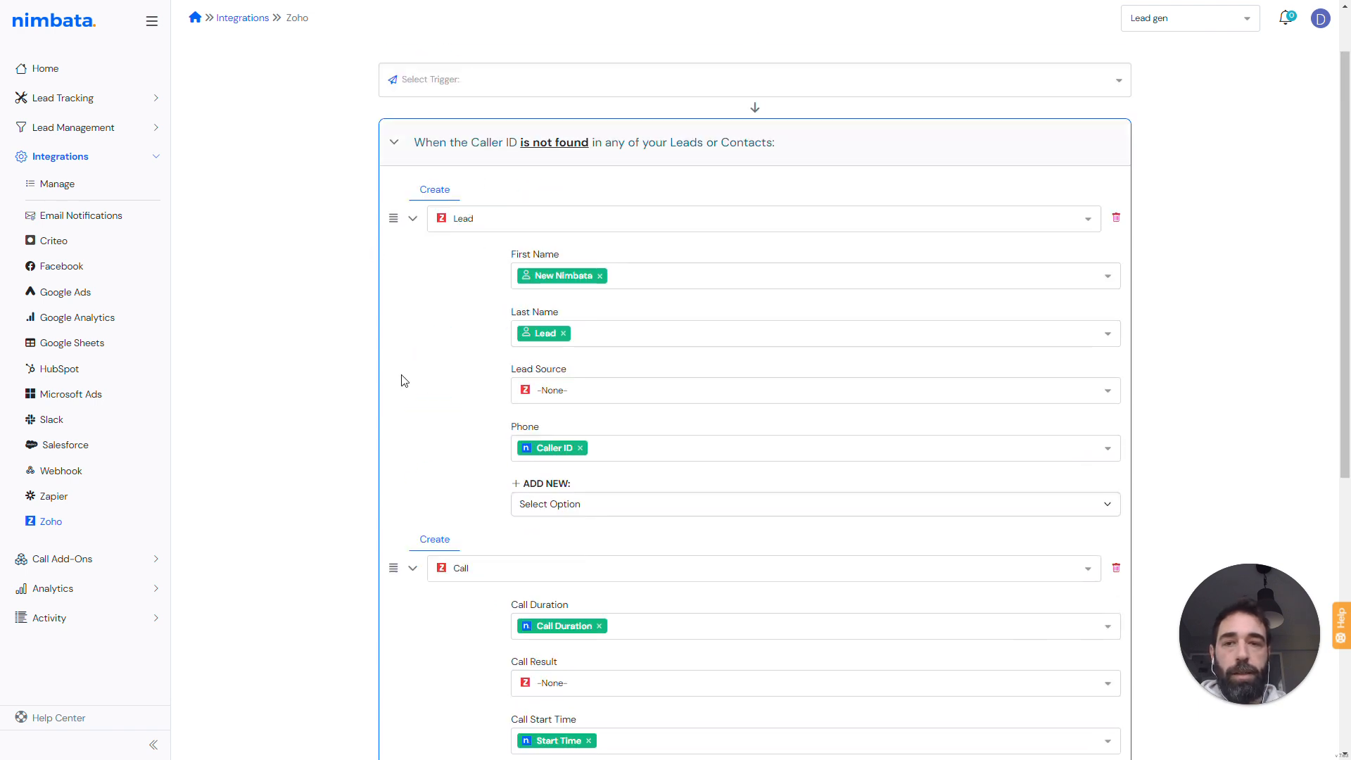
pyautogui.scroll(-3, 471, 276)
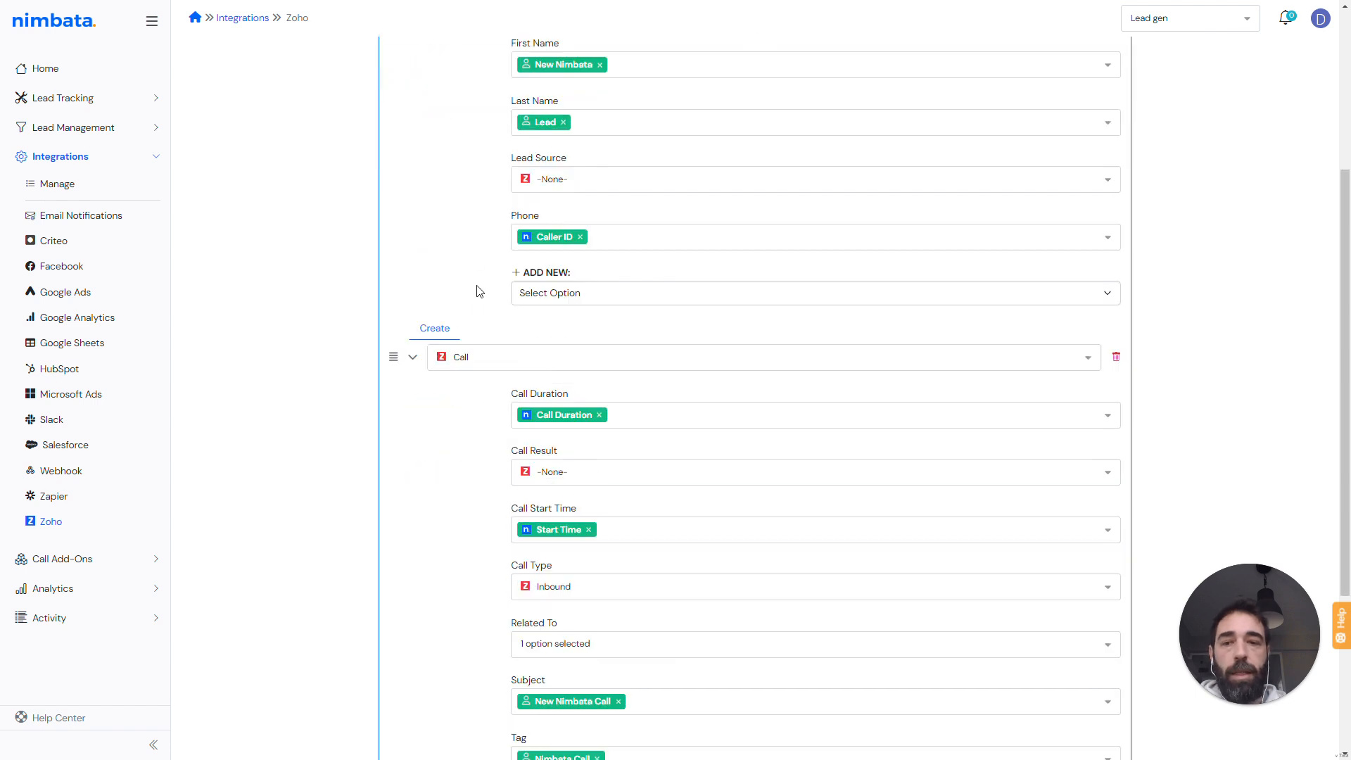
pyautogui.scroll(-3, 447, 489)
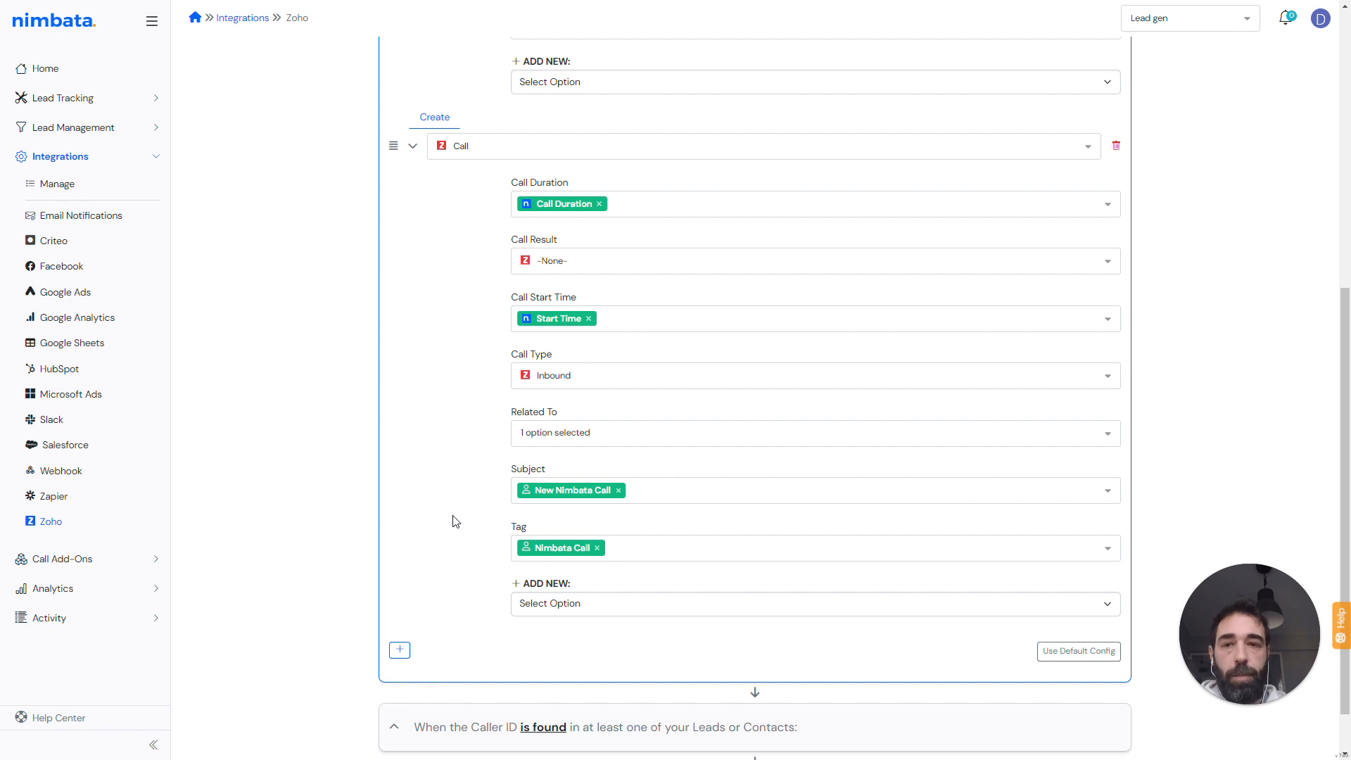
pyautogui.scroll(7, 452, 521)
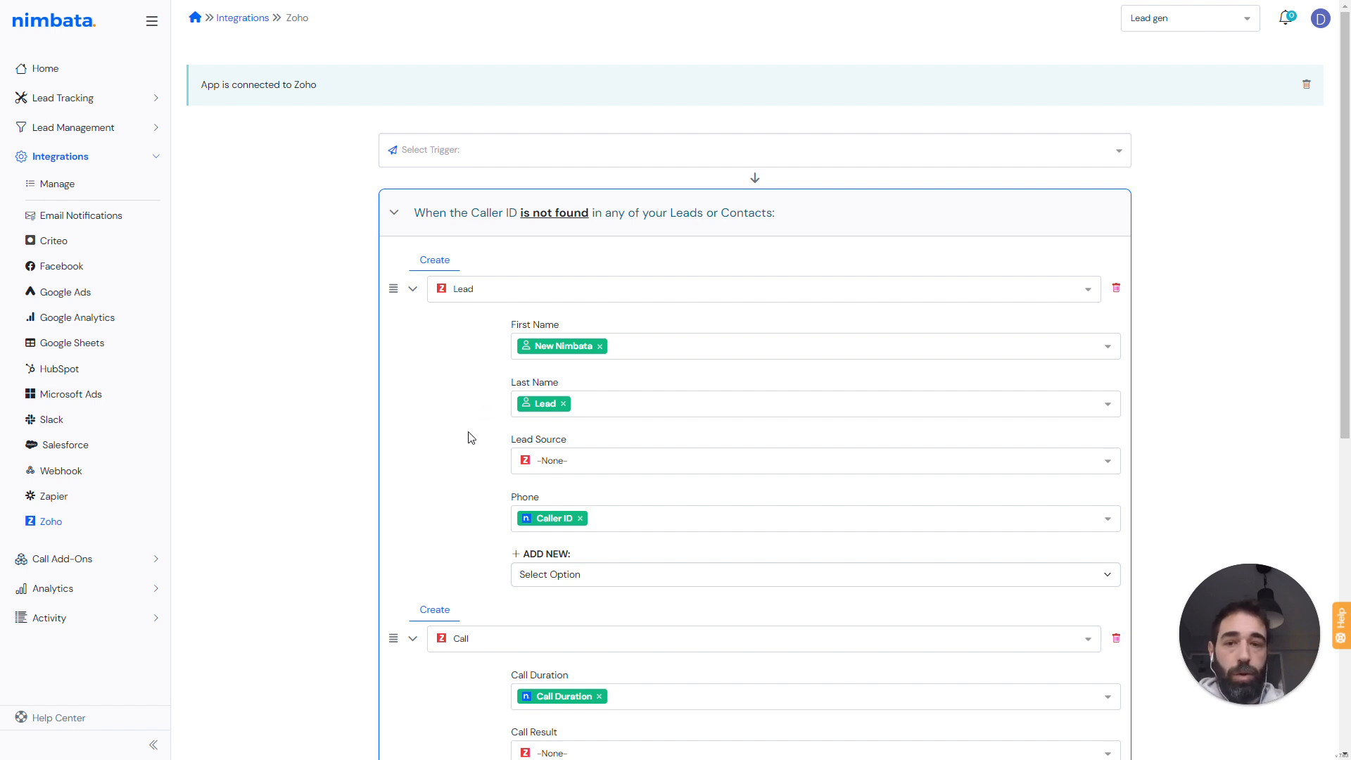
# - Replace the Lead's First Name value with the custom text New call from
pyautogui.click(600, 346)
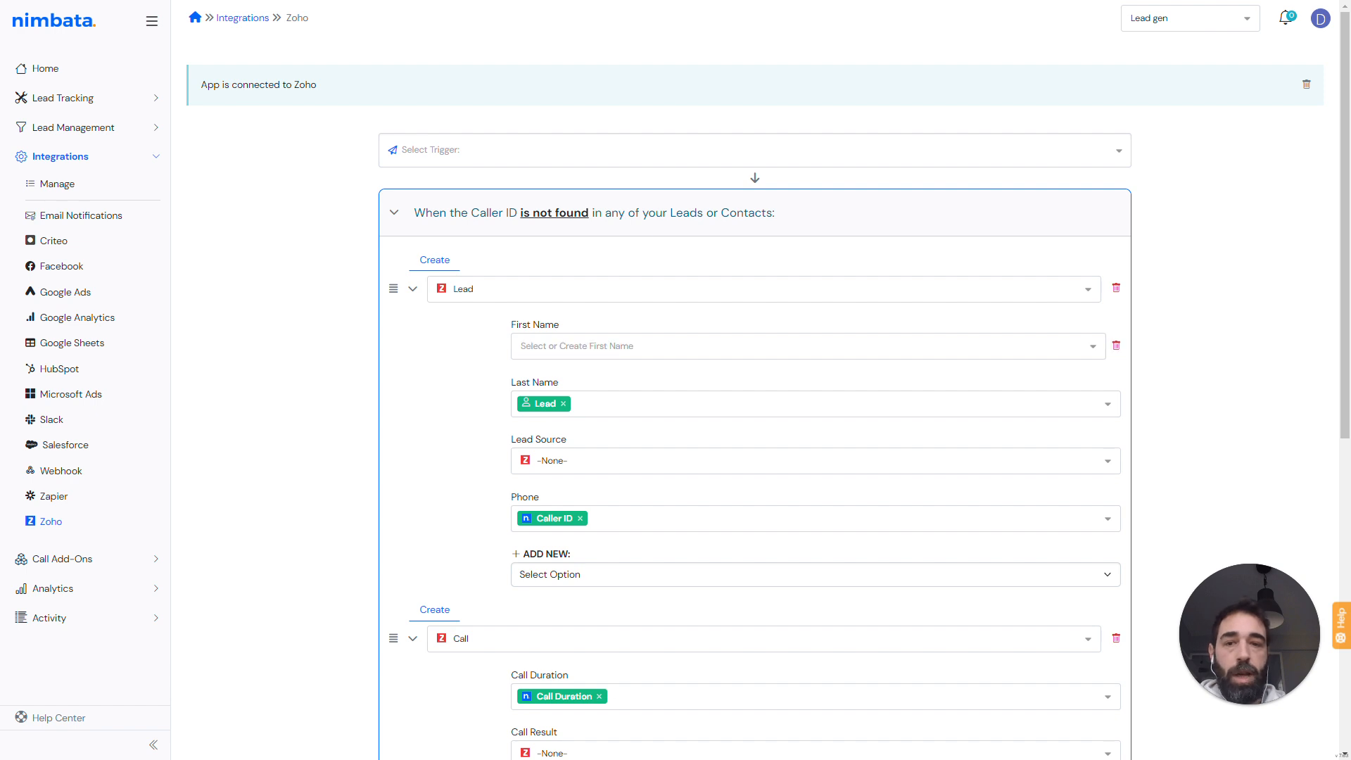
pyautogui.click(633, 346)
pyautogui.write('Ne w')
pyautogui.write('ew C')
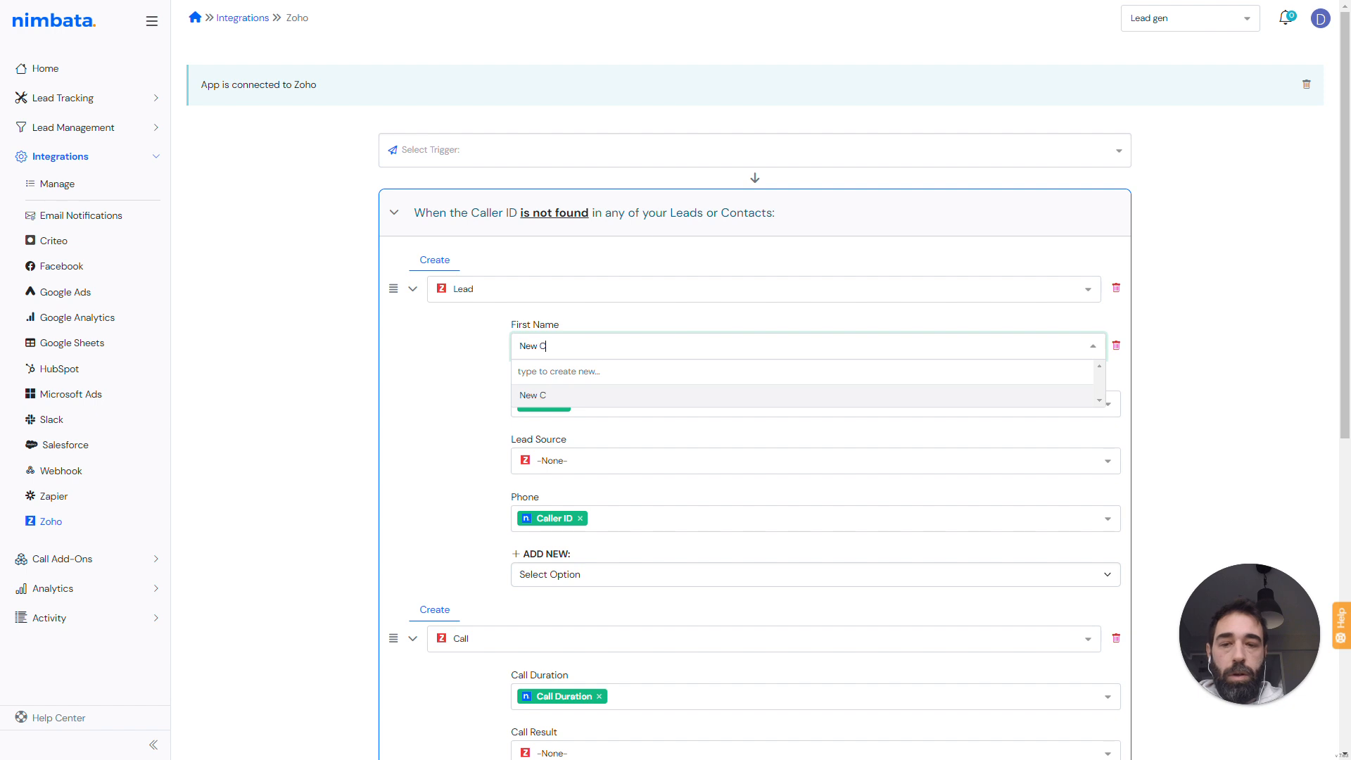
pyautogui.write(' call from')
pyautogui.press('Return')
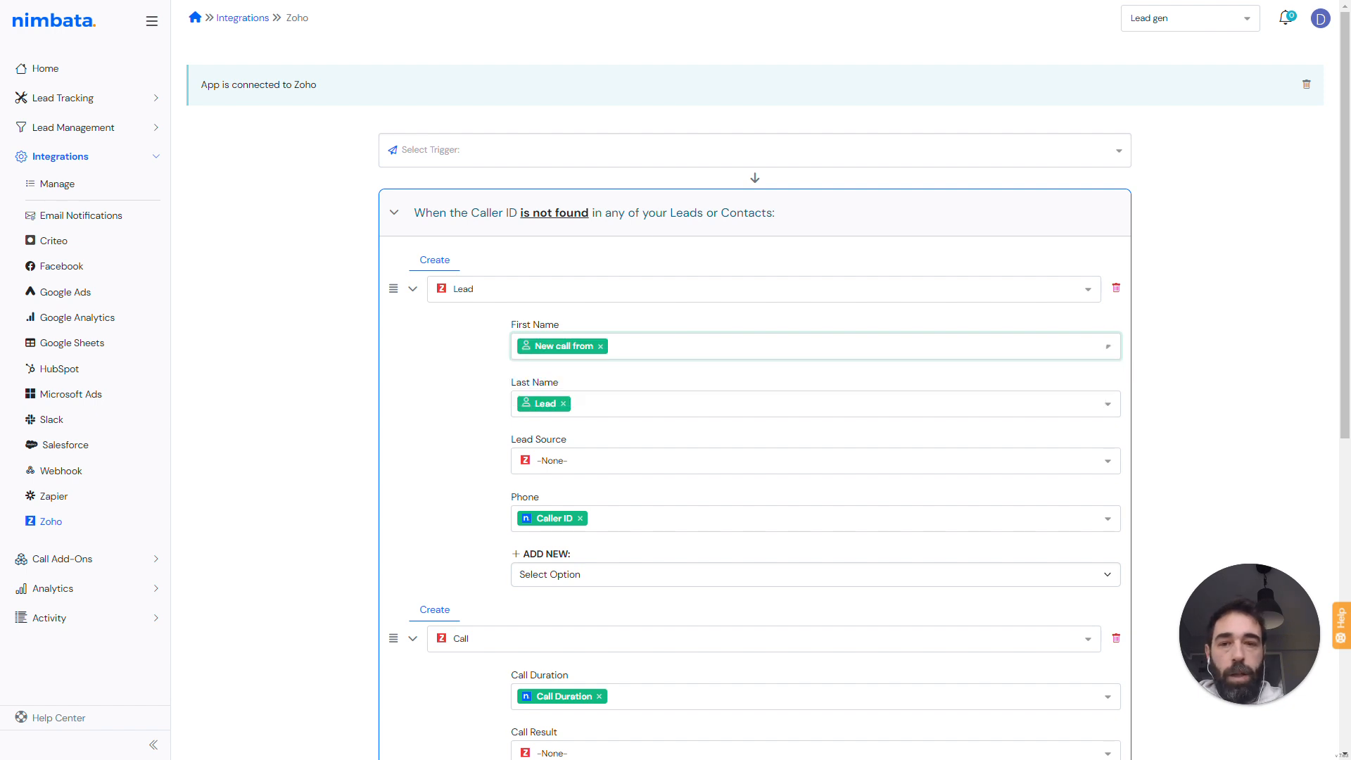
# - Replace the Lead's Last Name value with the custom text Nimbata
pyautogui.click(563, 403)
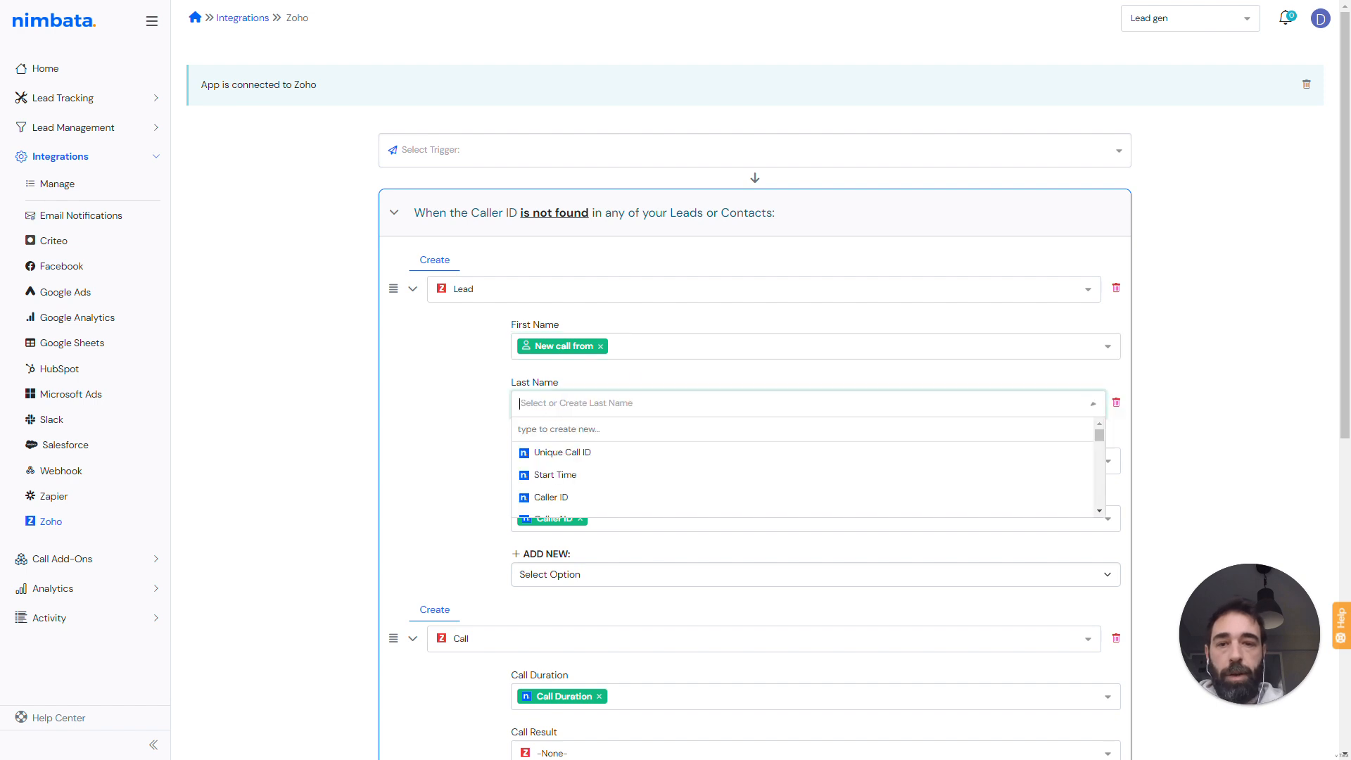
pyautogui.write('Nimbata')
pyautogui.press('Return')
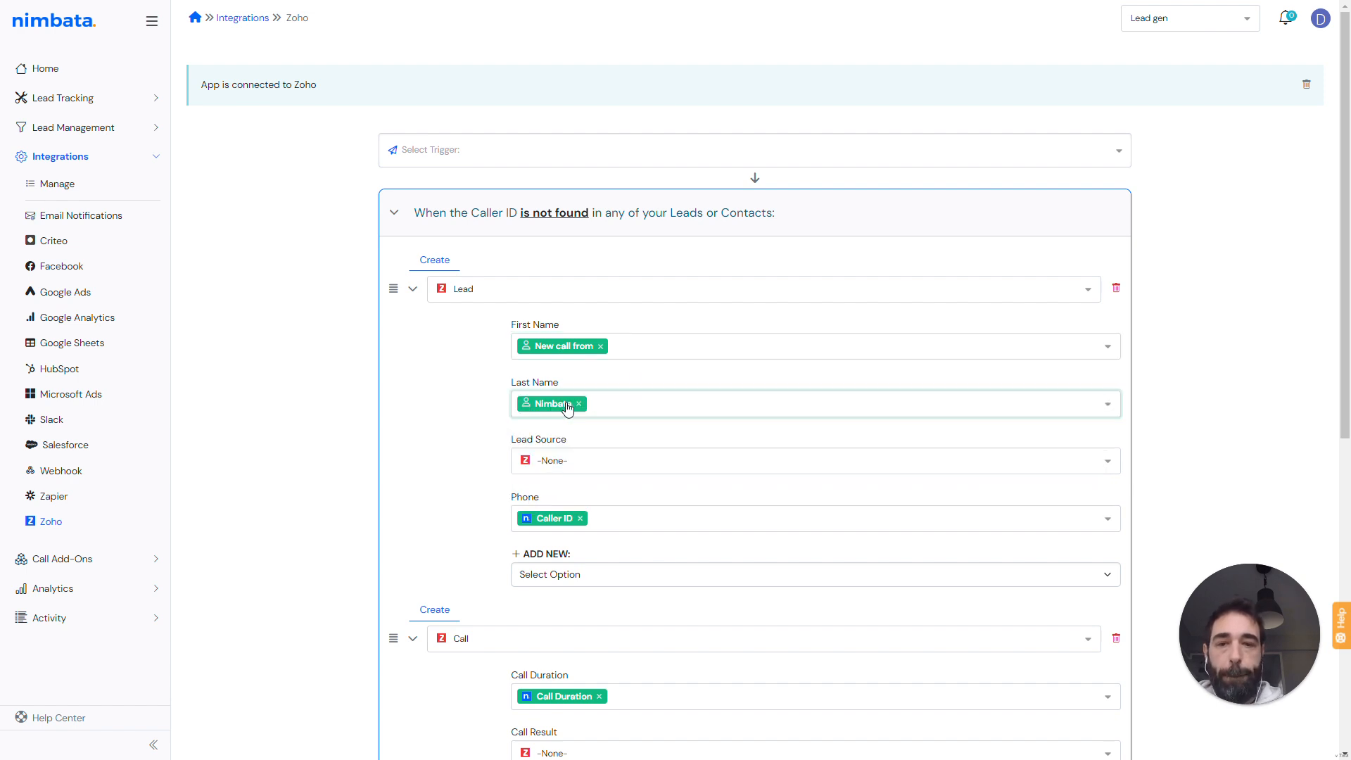
# - Add a Description field to the Lead and set it to the text UTM source:
pyautogui.scroll(-2, 481, 472)
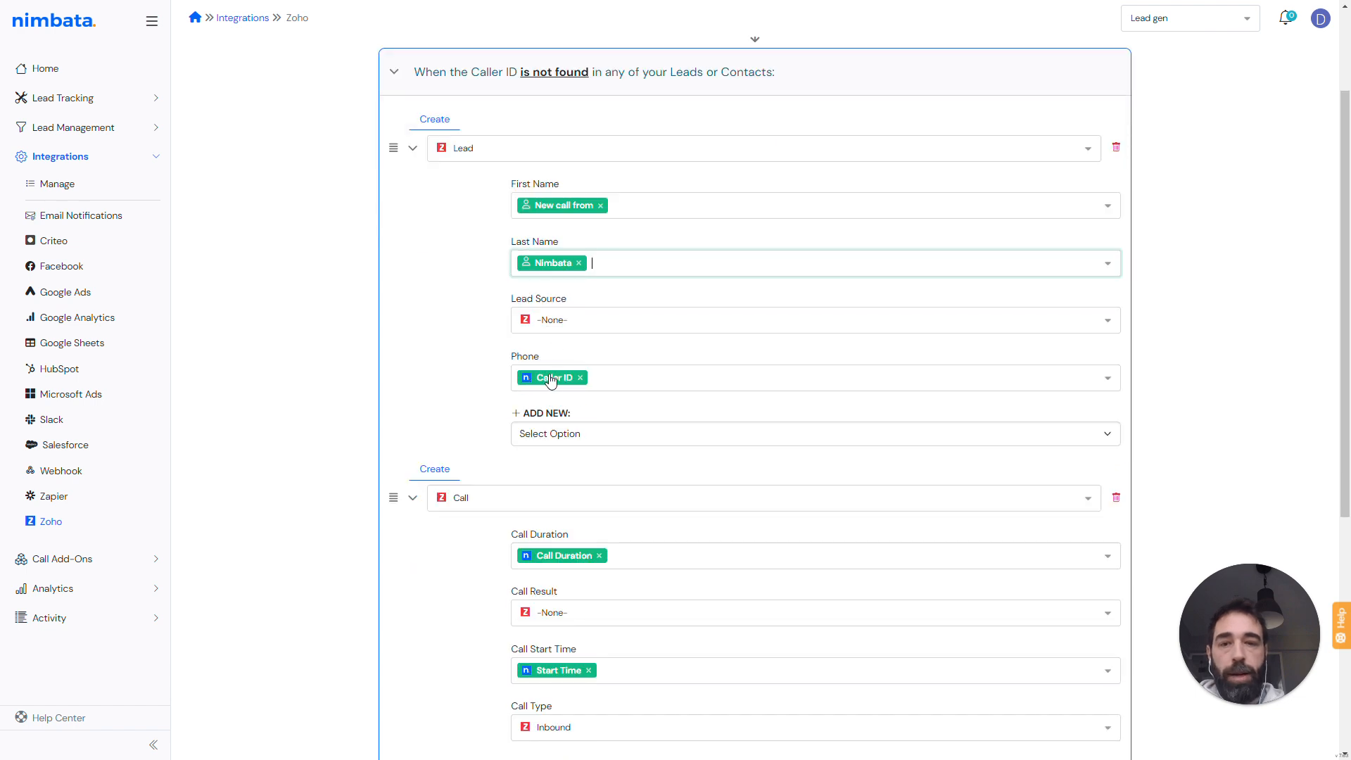
pyautogui.click(563, 435)
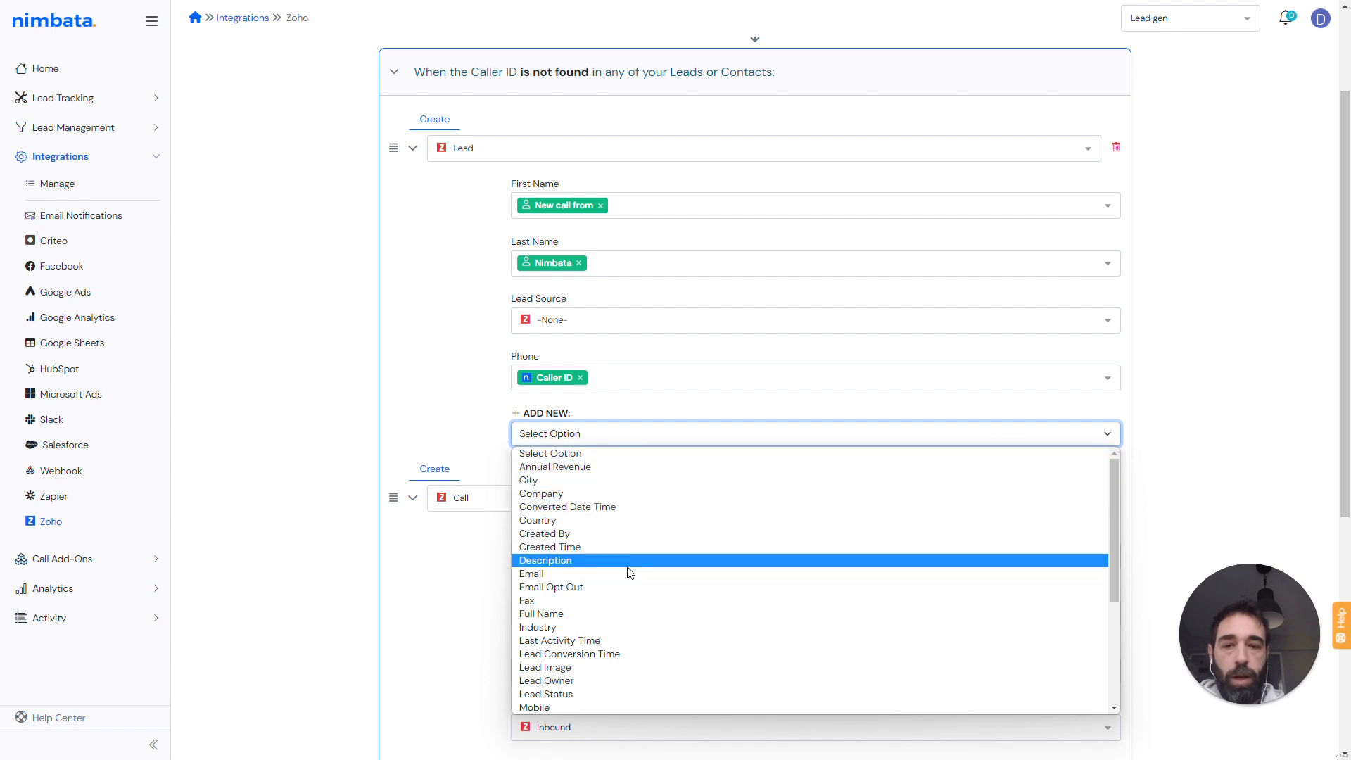
pyautogui.scroll(-5, 629, 568)
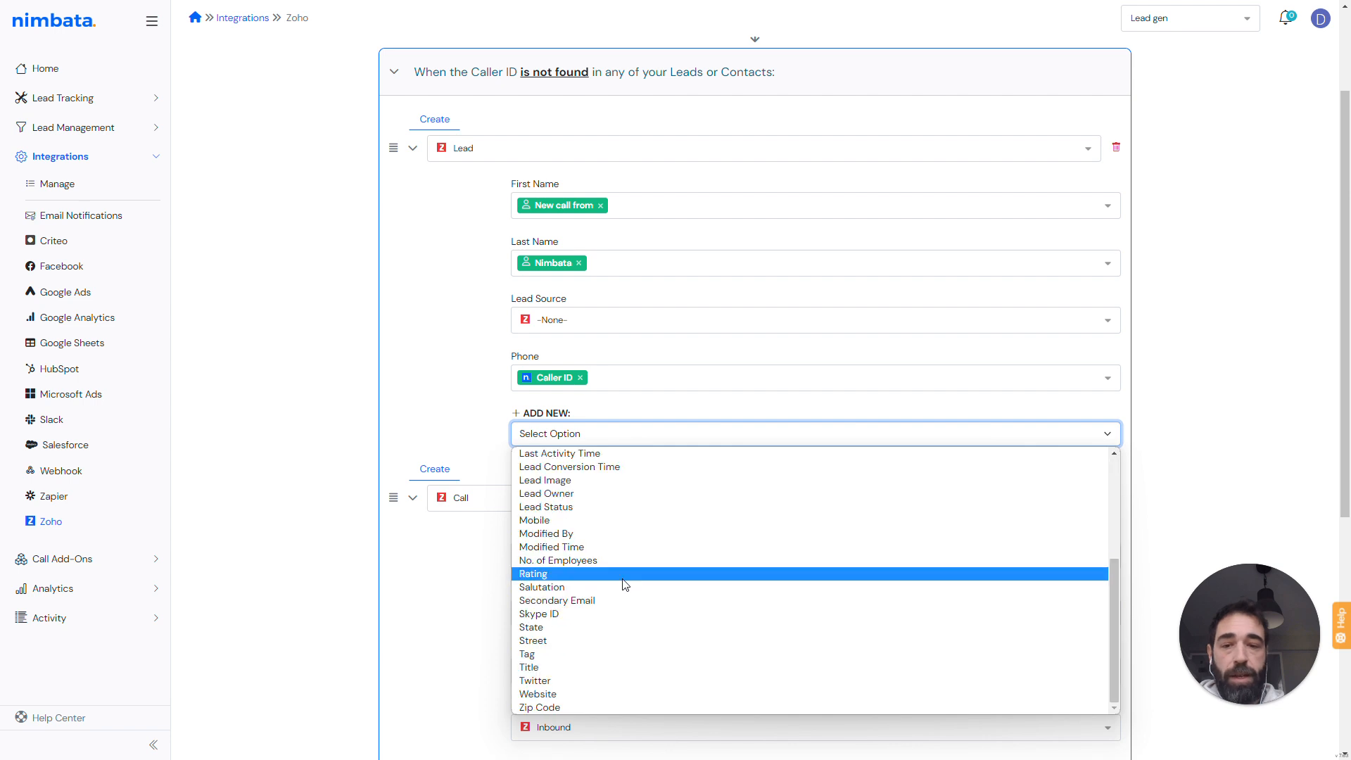
pyautogui.scroll(5, 605, 700)
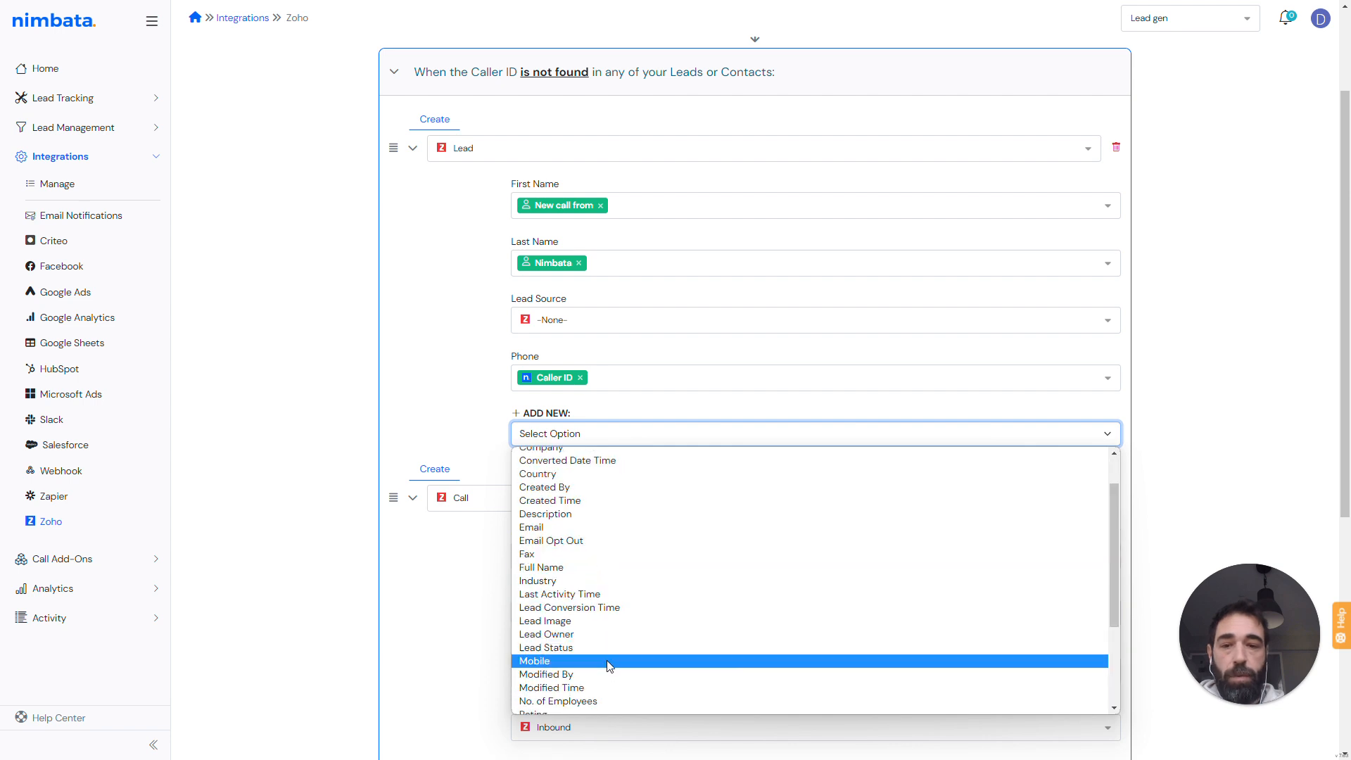
pyautogui.click(602, 563)
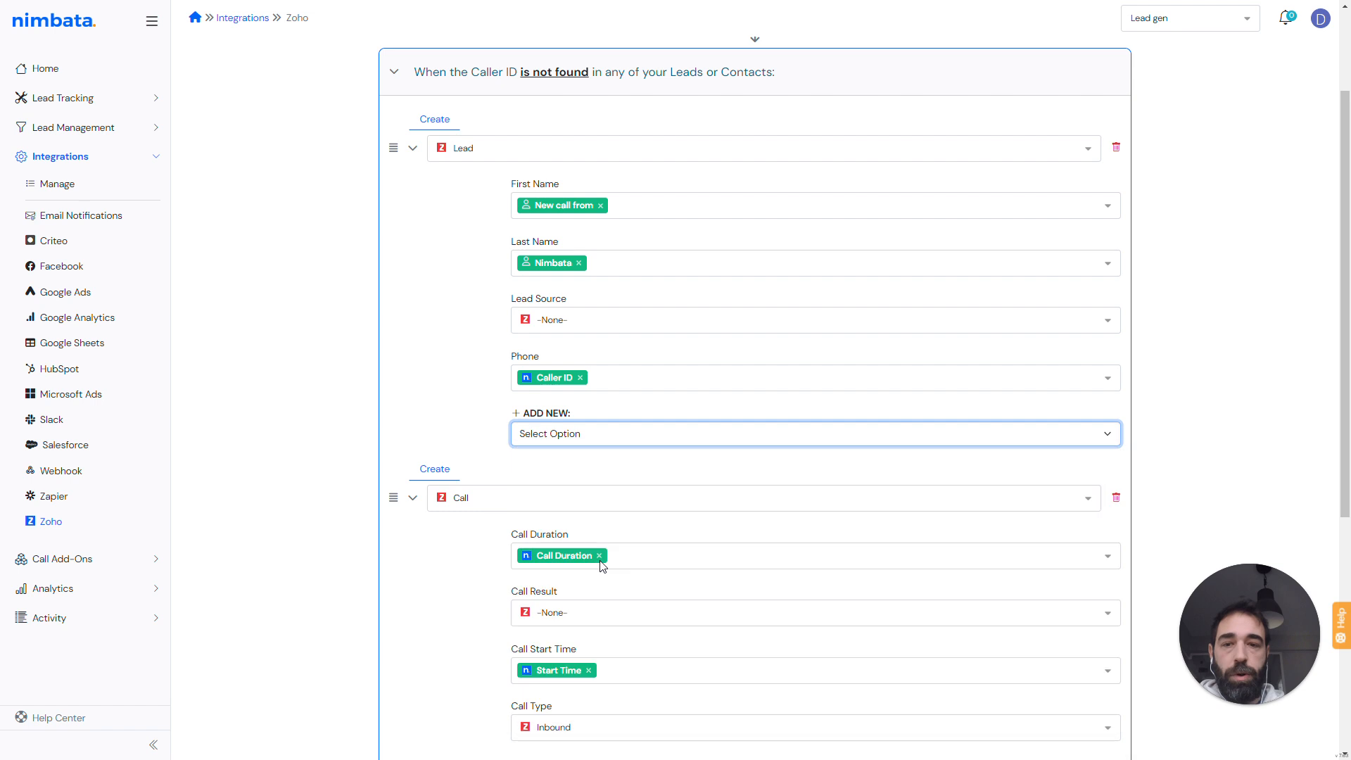
pyautogui.click(633, 434)
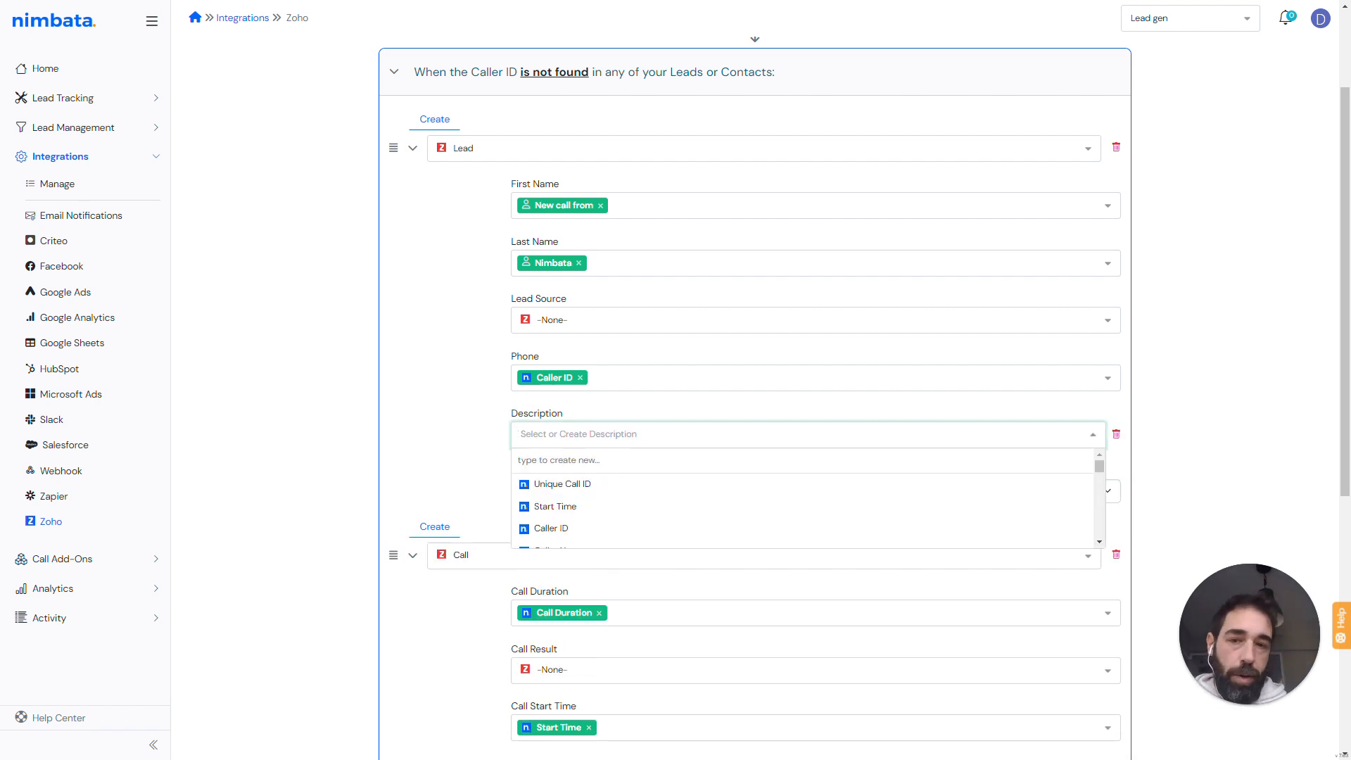
pyautogui.write('UTM source:')
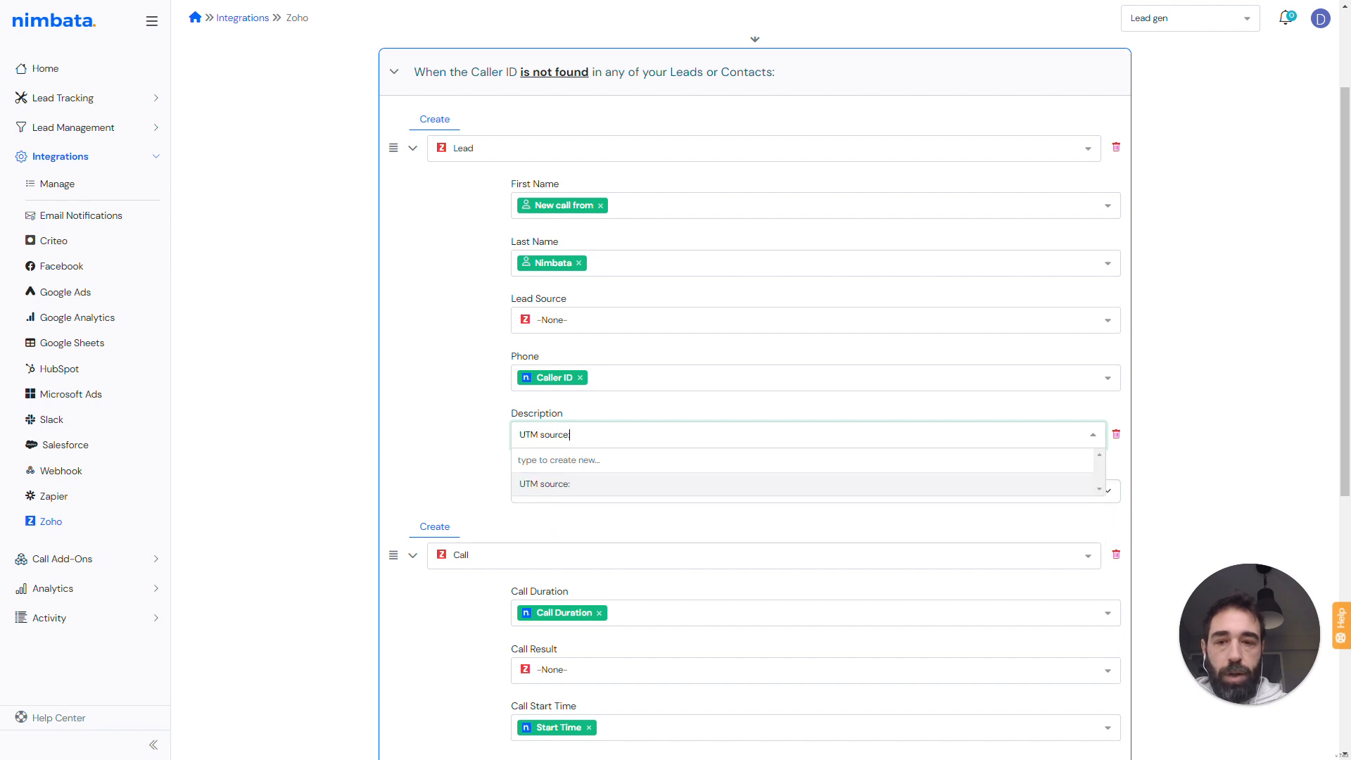
pyautogui.press('Return')
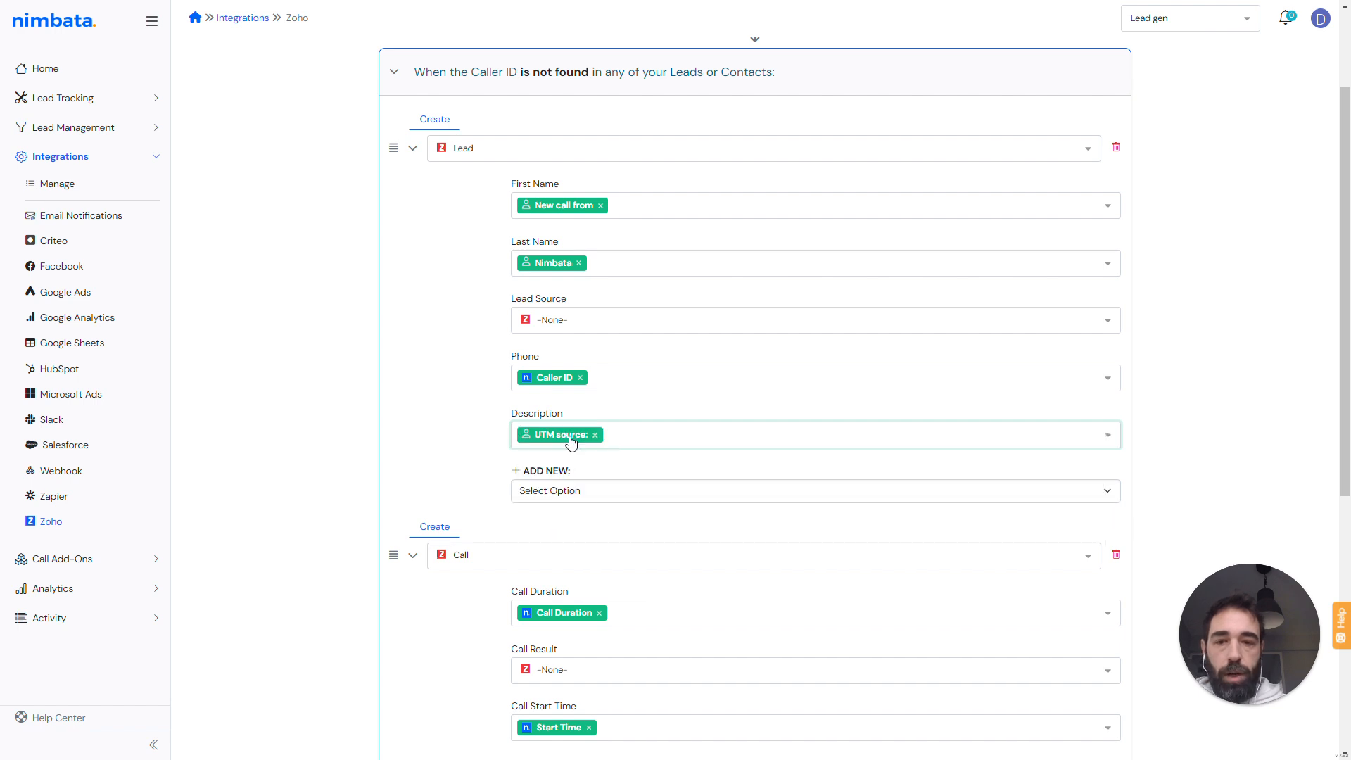
# - Append the UTM Source variable to the Lead's Description after the custom text
pyautogui.click(675, 405)
pyautogui.click(705, 425)
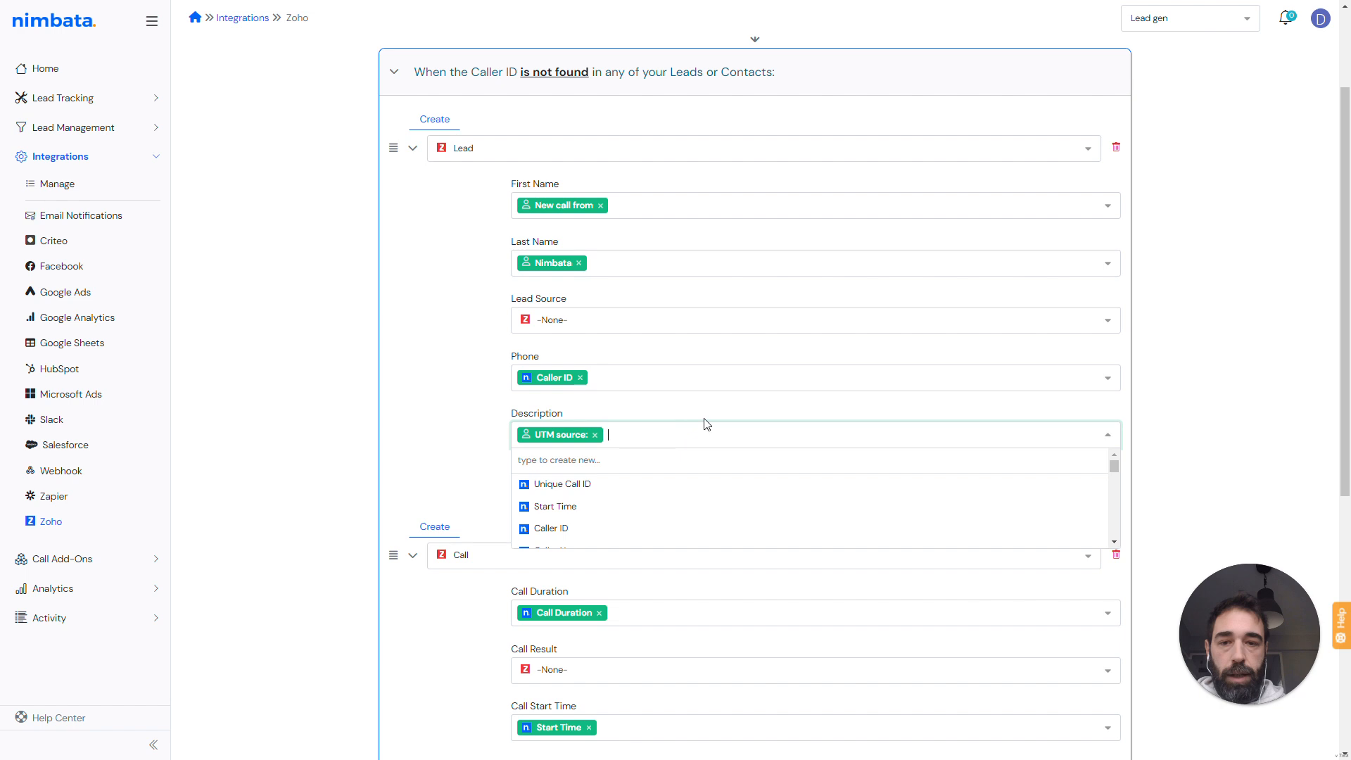
pyautogui.moveTo(1112, 462); pyautogui.dragTo(1116, 510)
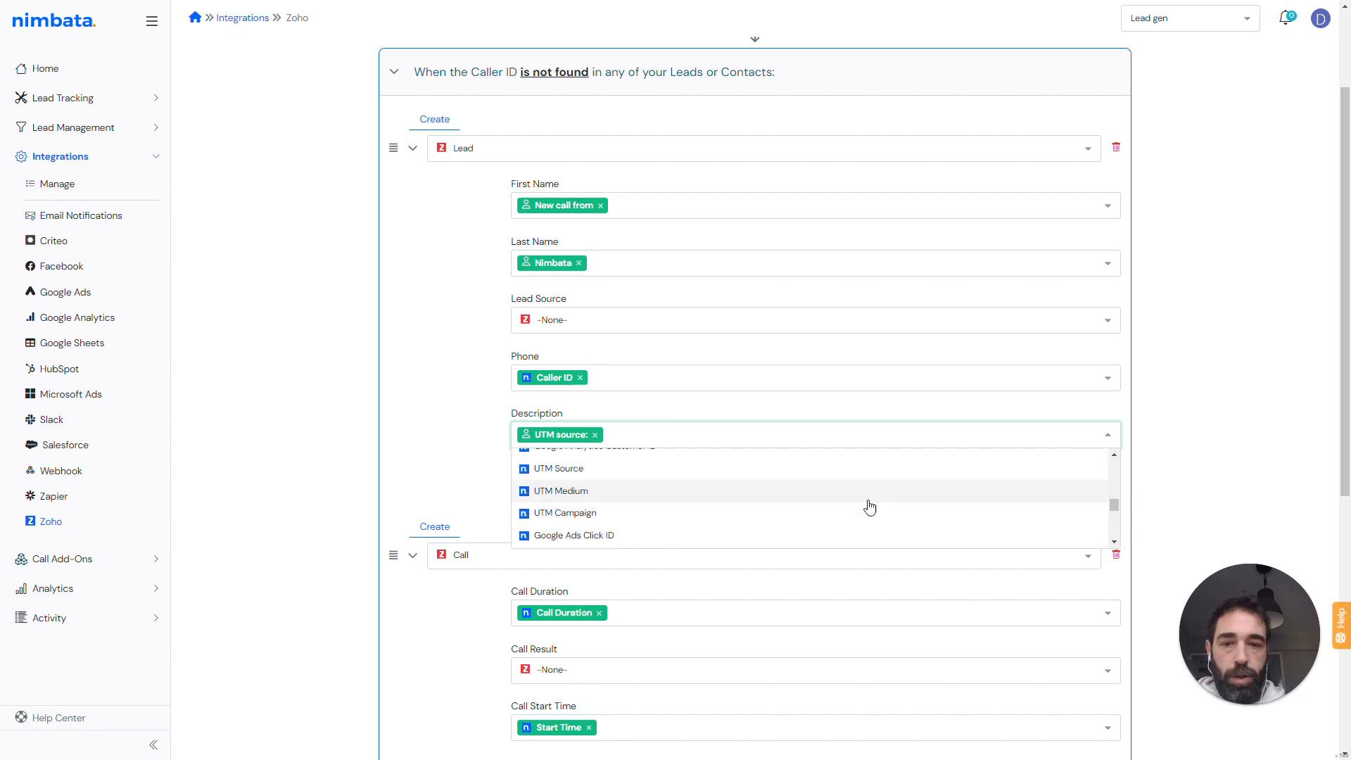
pyautogui.click(571, 466)
# - Add the custom text UTM medium: followed by the UTM Medium variable to the Lead's Description
pyautogui.click(724, 435)
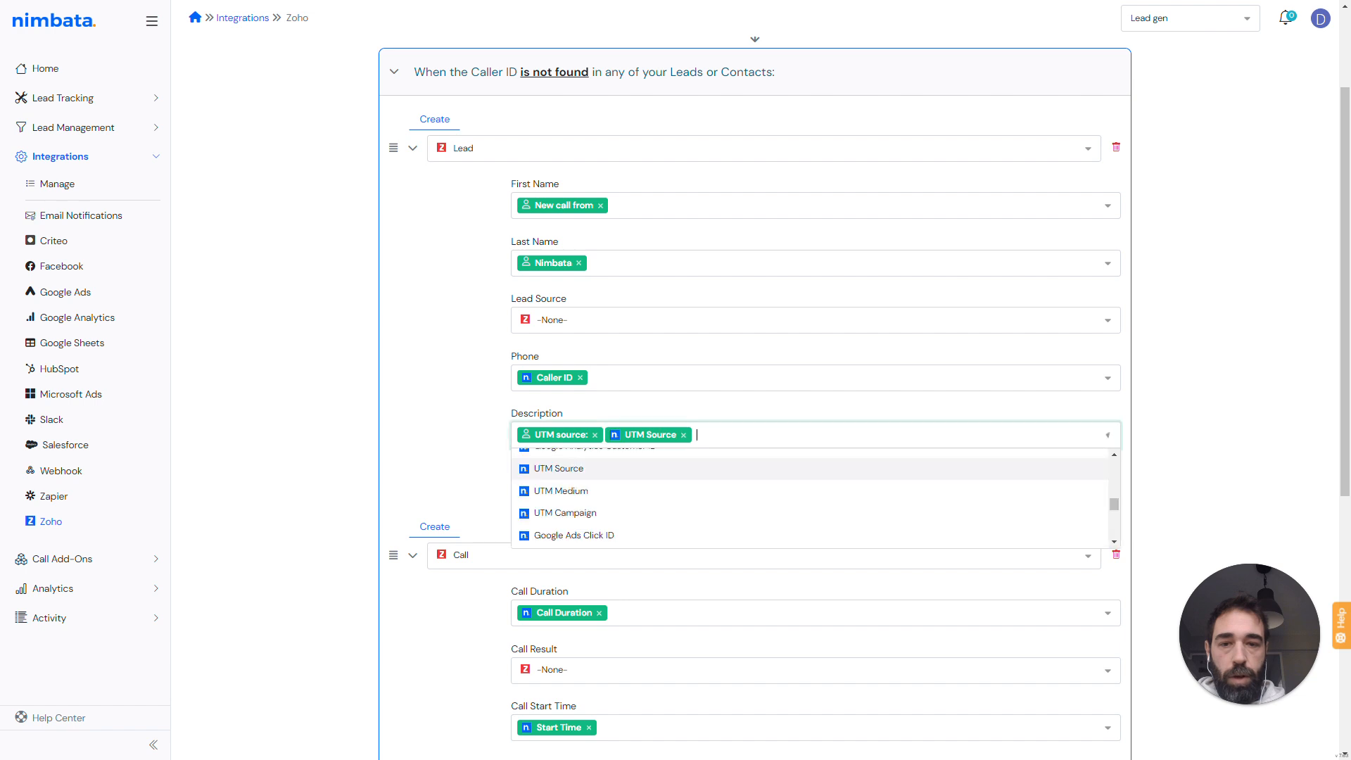
pyautogui.write('UTM')
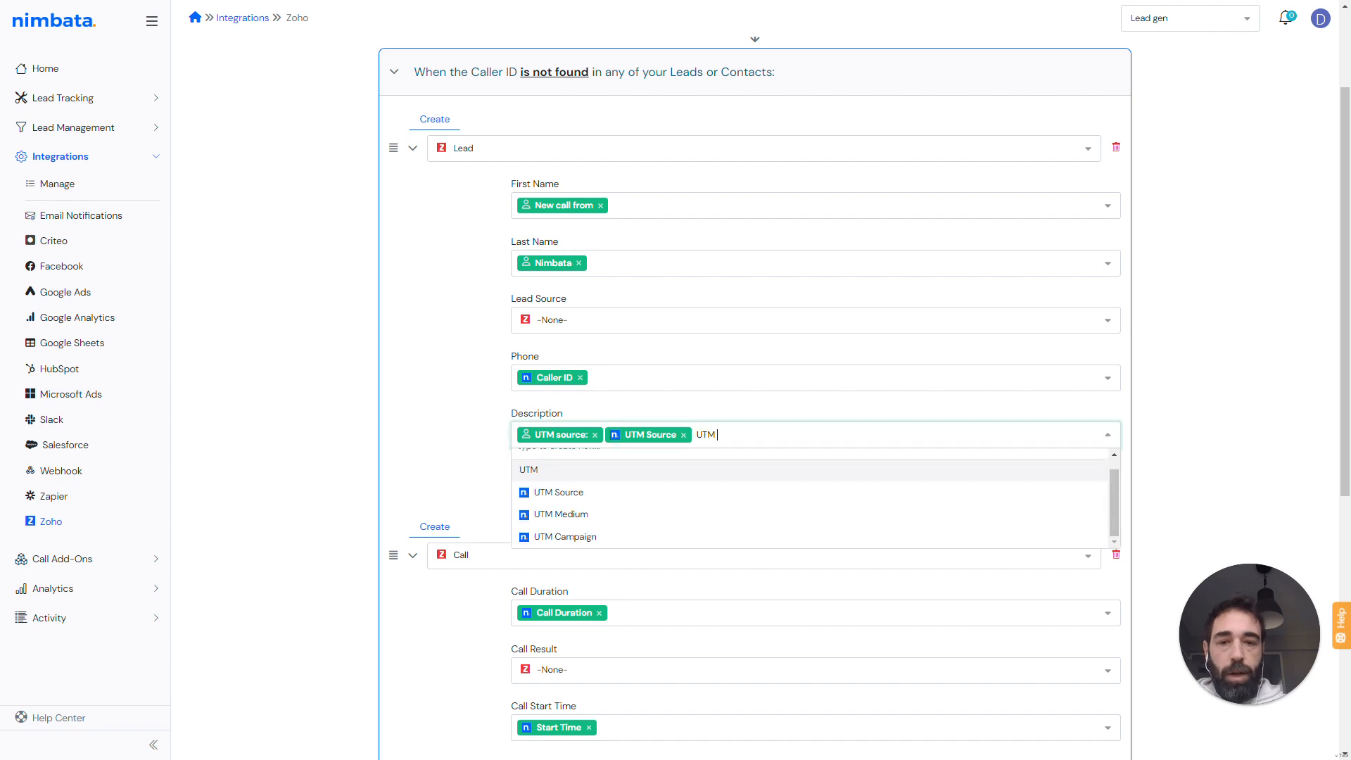
pyautogui.write(' medium:')
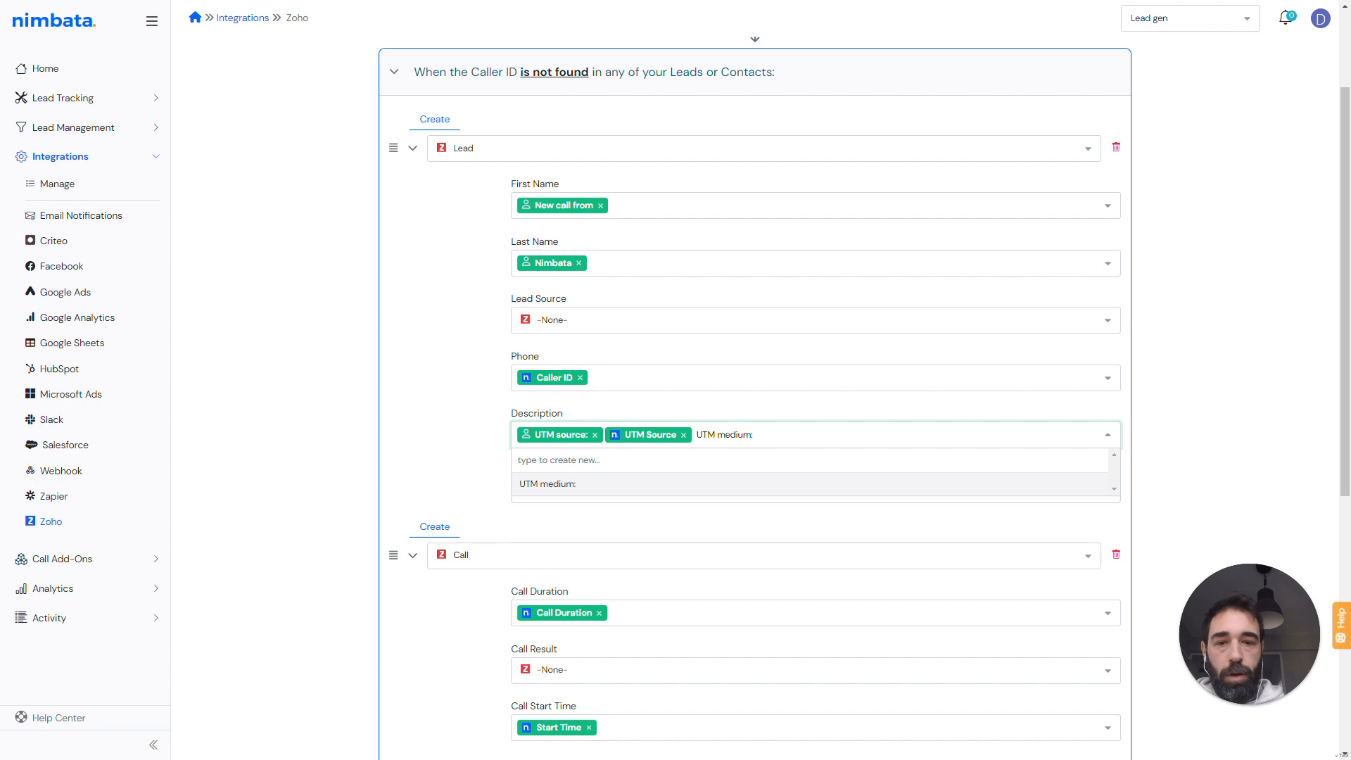
pyautogui.press('Return')
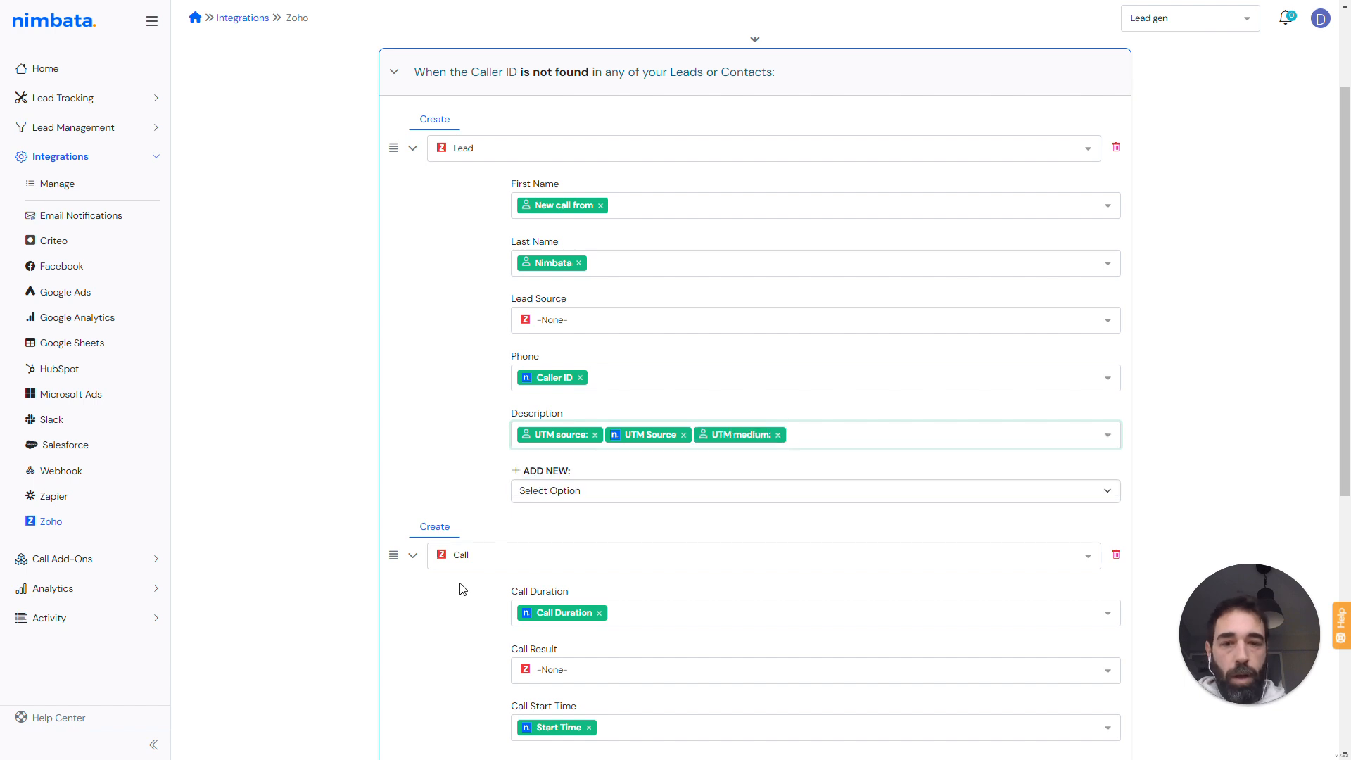
pyautogui.click(818, 429)
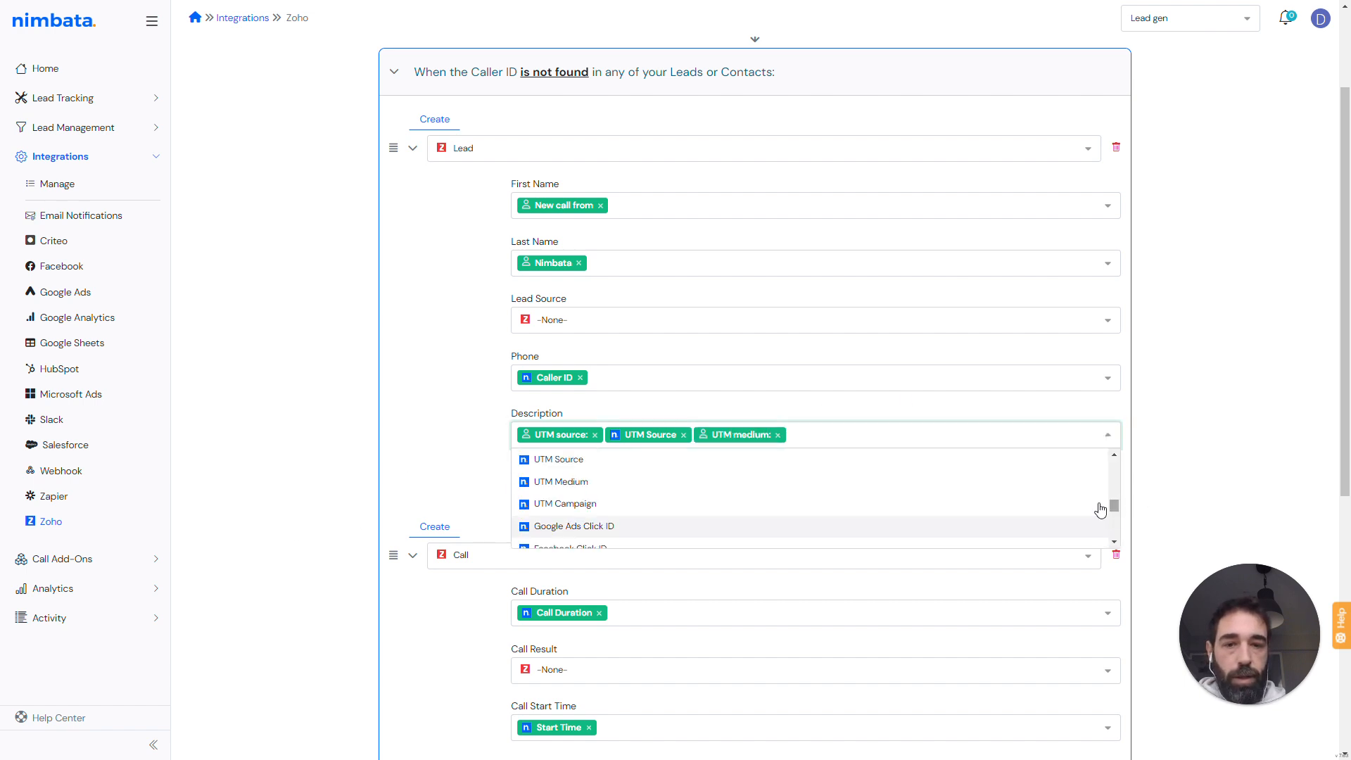
pyautogui.click(600, 482)
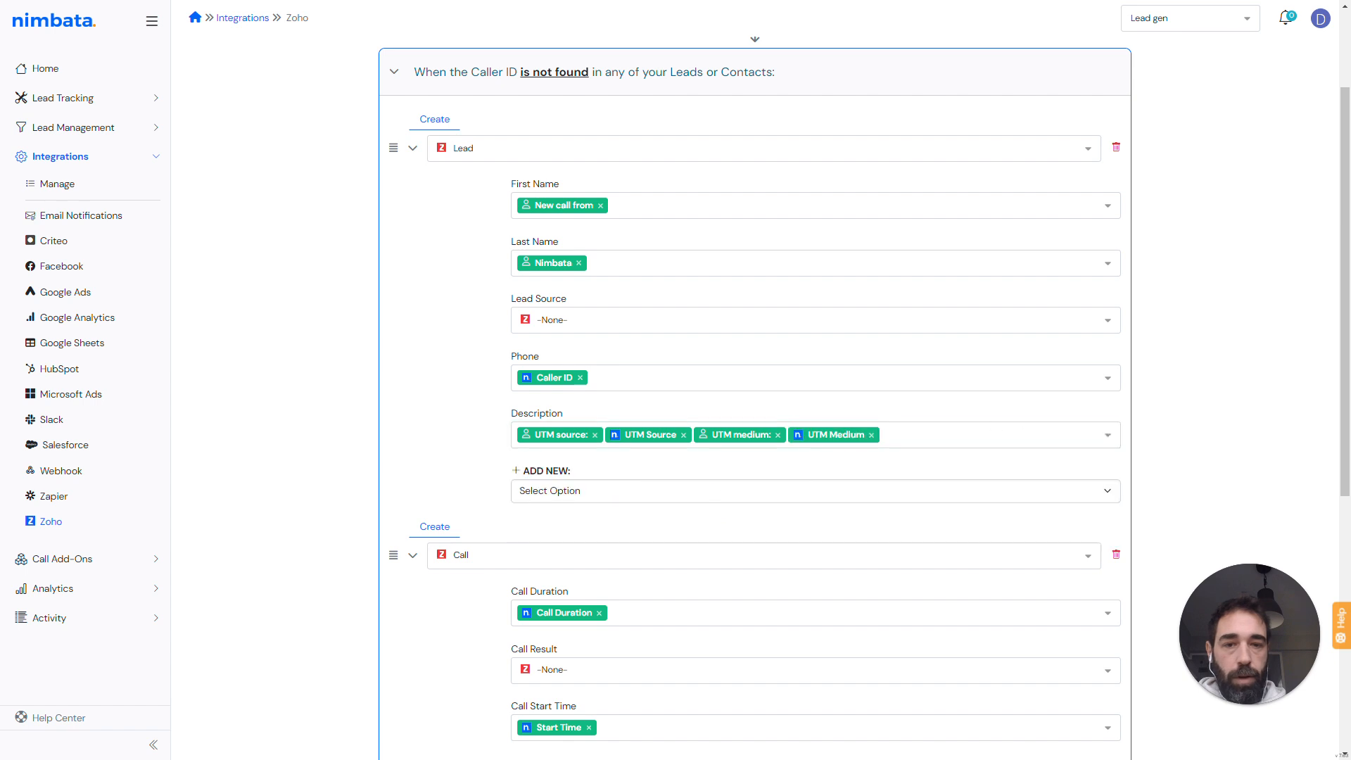
# - Add the custom text UTM campaign: followed by the UTM Campaign variable to the Lead's Description
pyautogui.click(975, 431)
pyautogui.write('UTM ca')
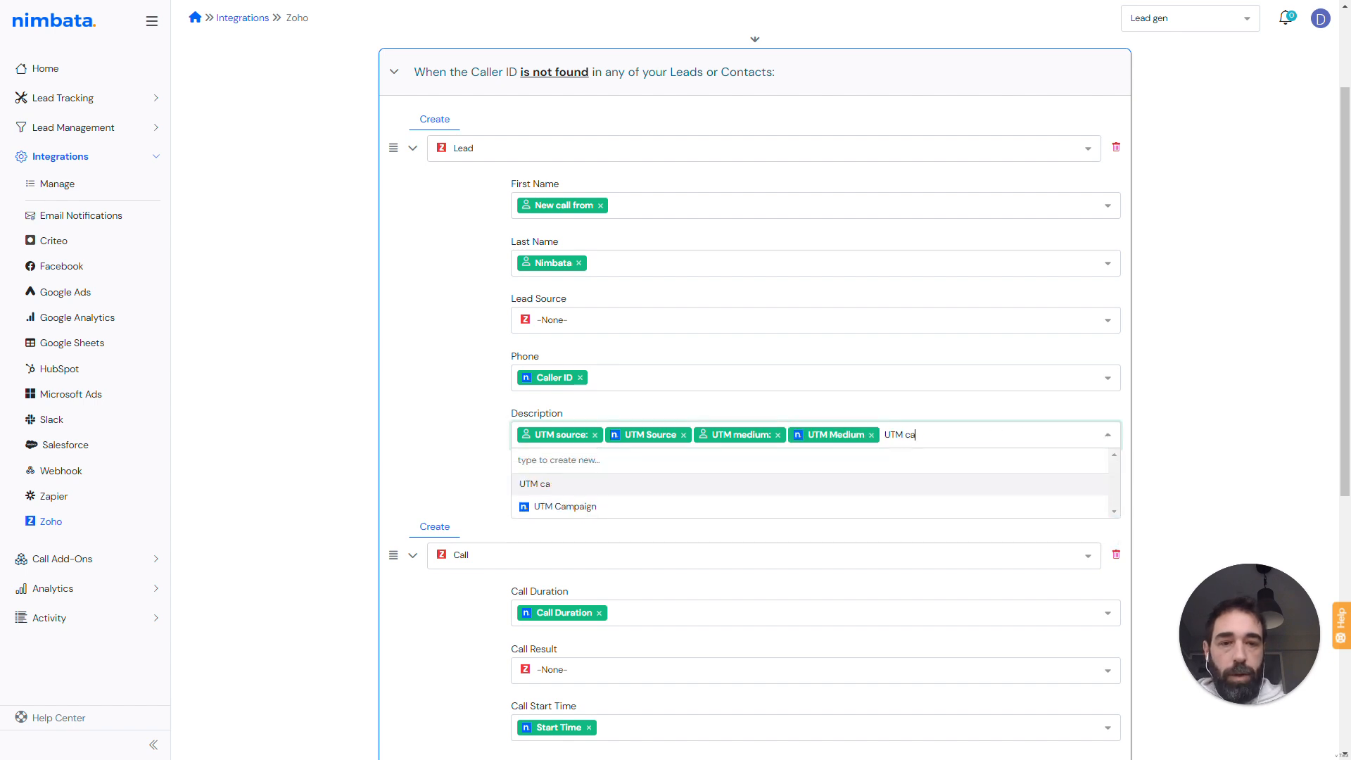
pyautogui.write('mpaign:')
pyautogui.press('Return')
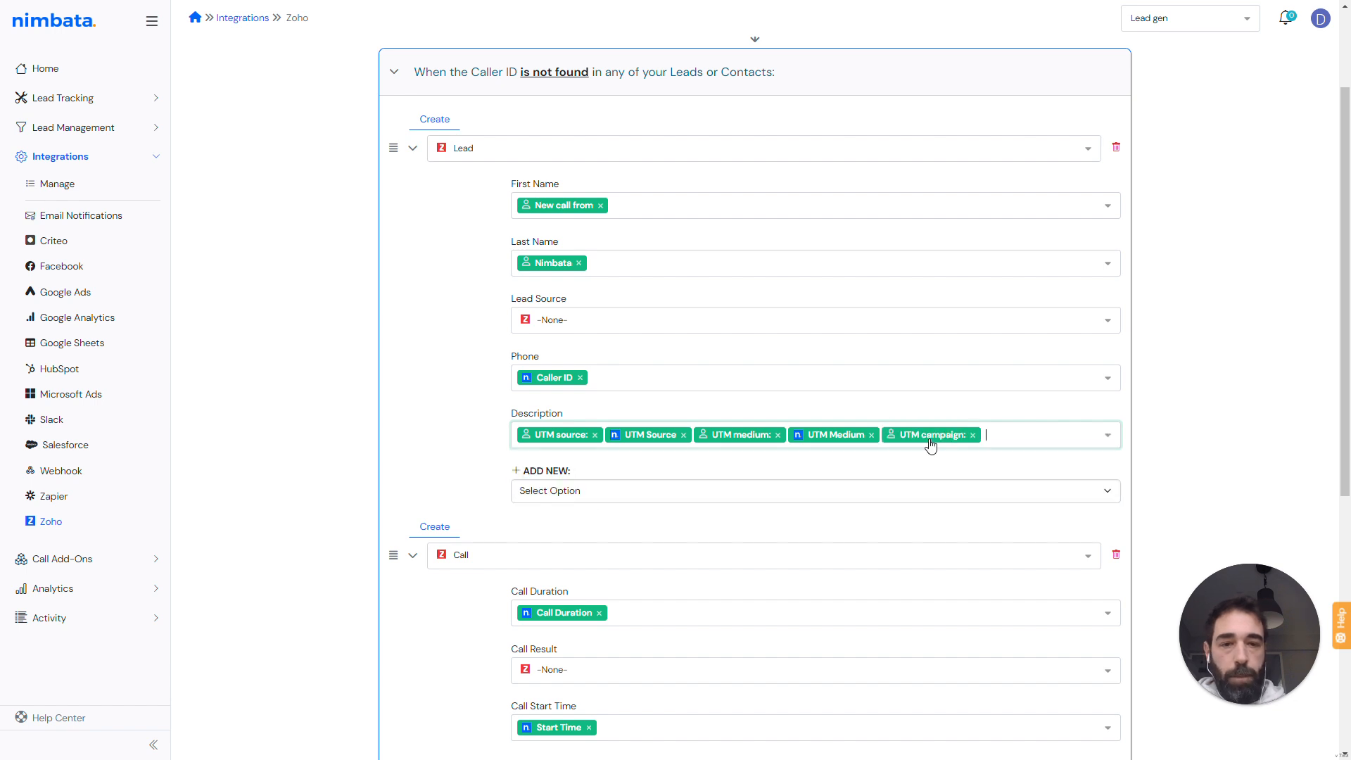
pyautogui.click(1013, 436)
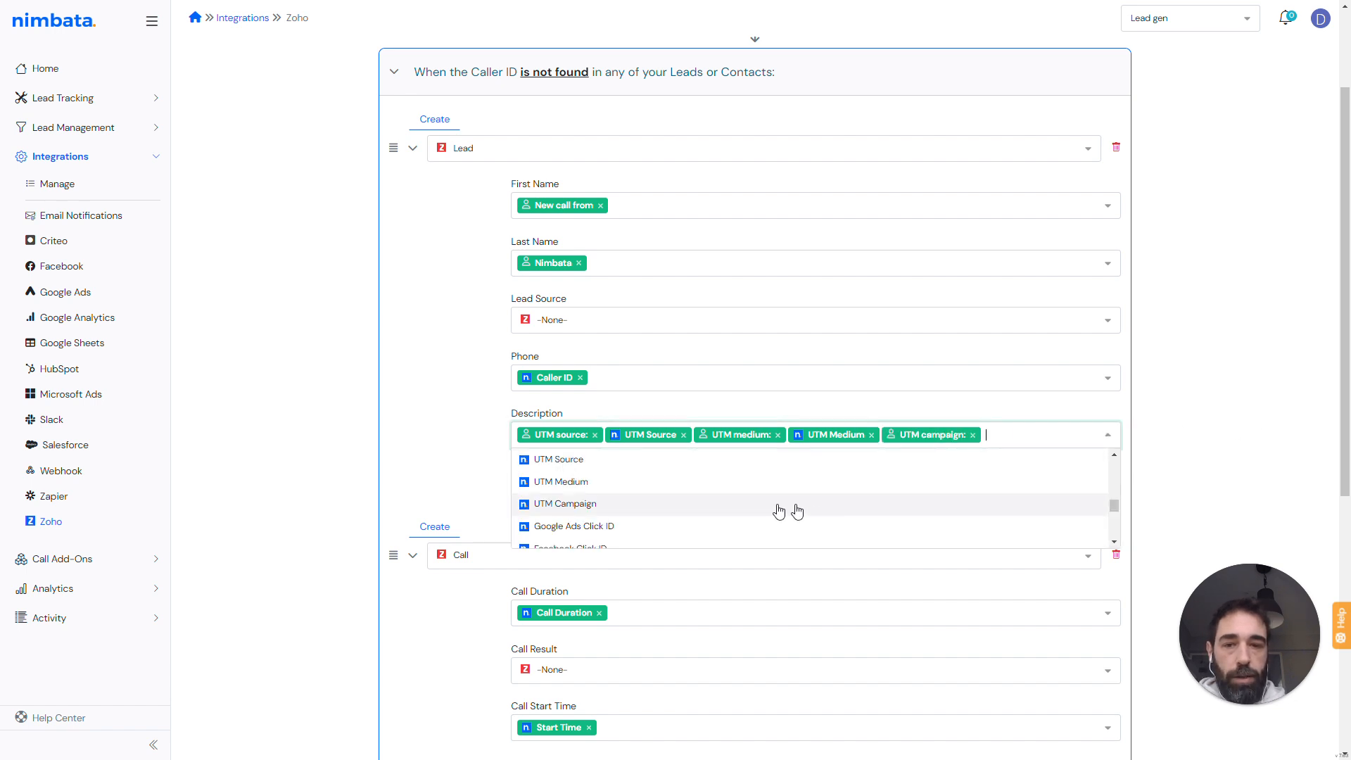
pyautogui.click(599, 504)
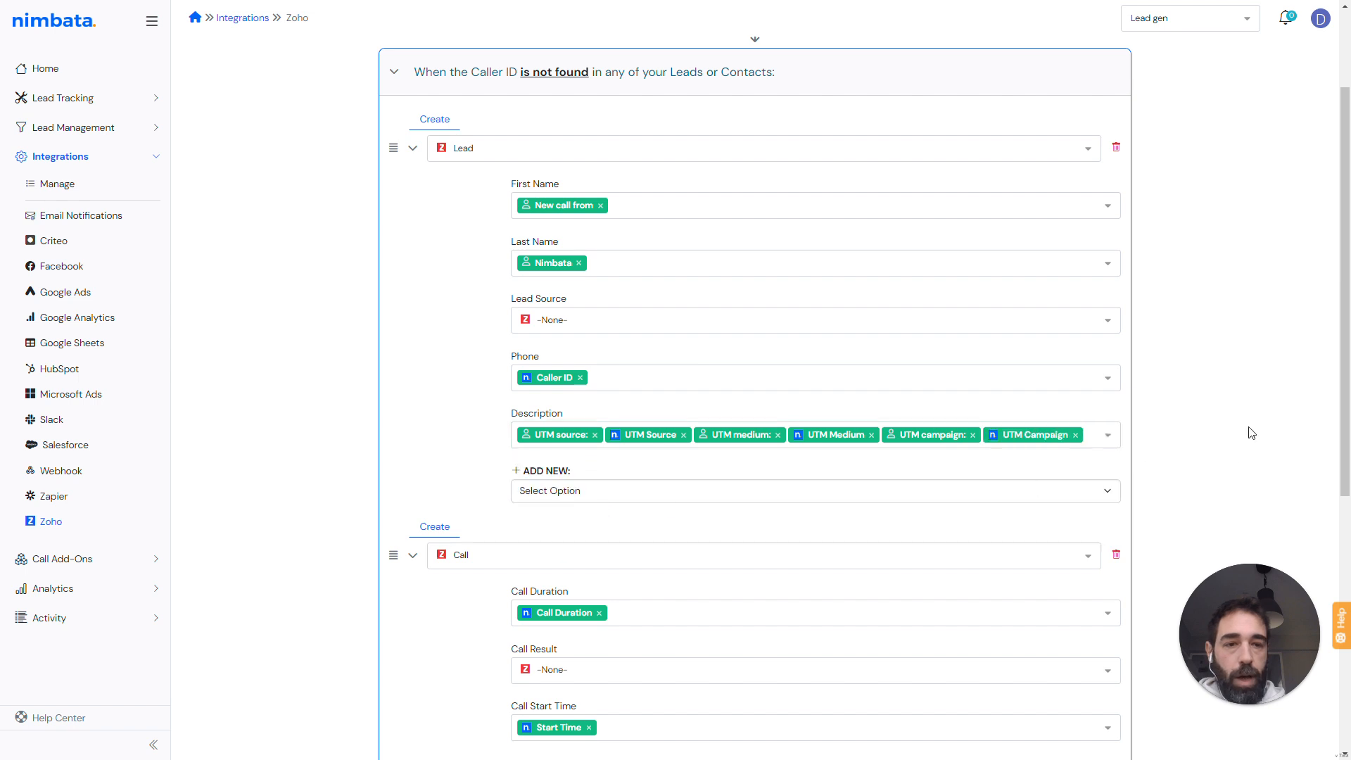
# - Add the custom text GCLID: followed by the Google Ads Click ID variable to the Lead's Description
pyautogui.click(1108, 435)
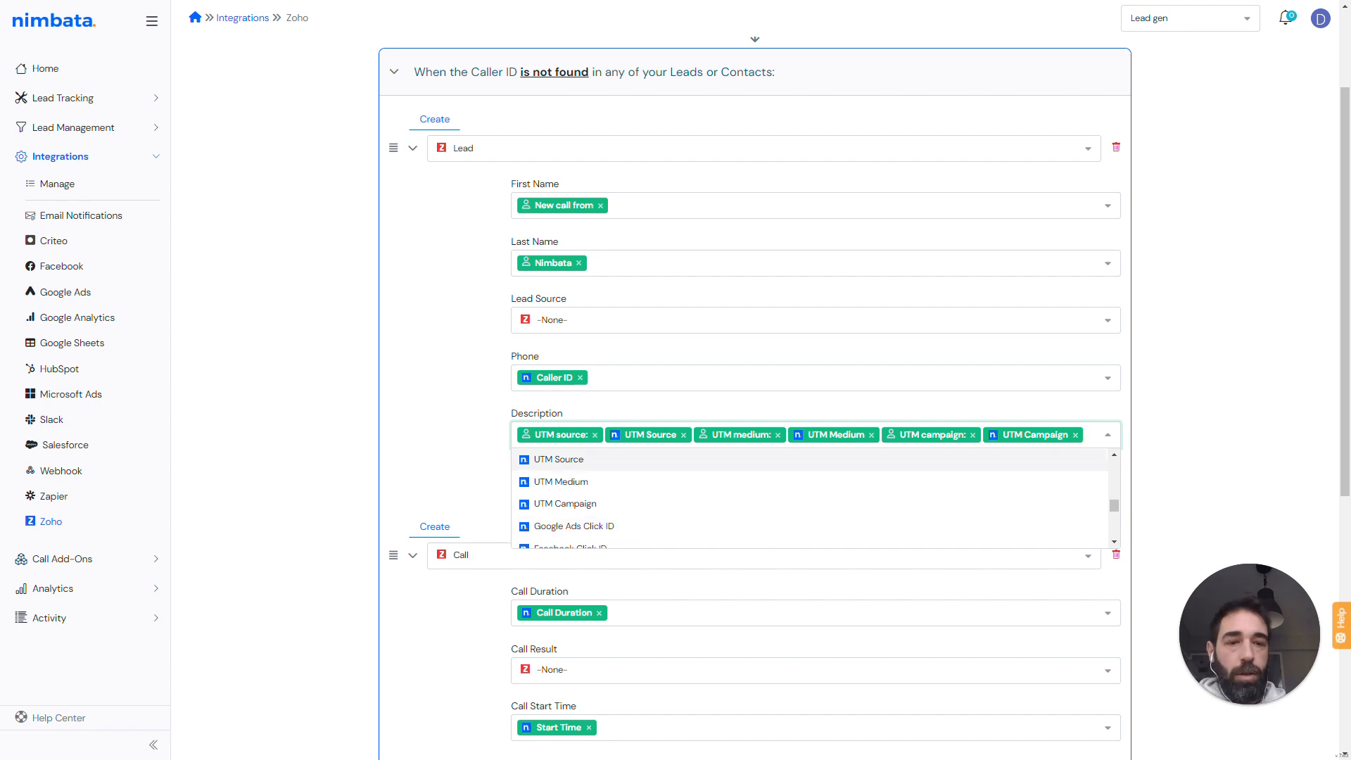
pyautogui.write('Google')
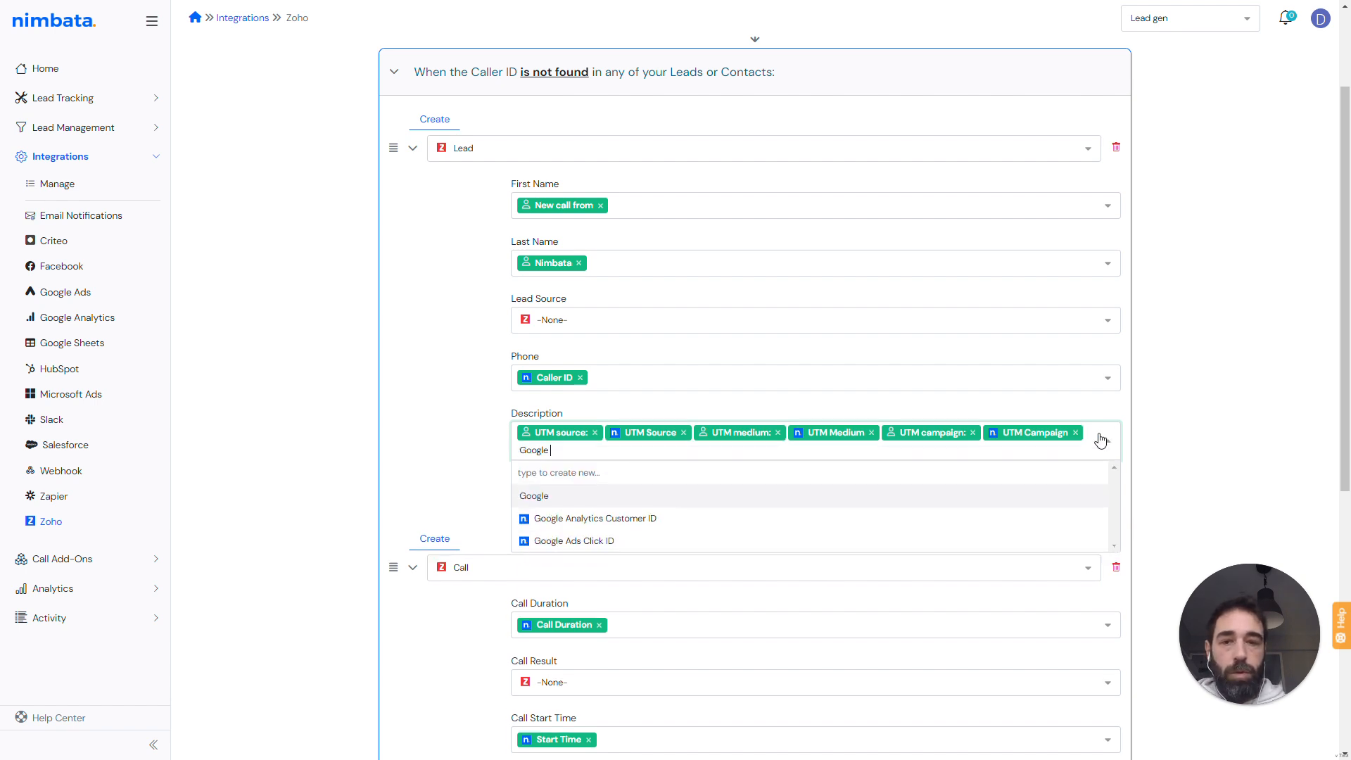
pyautogui.write('l')
pyautogui.press('BackSpace')
pyautogui.press('BackSpace')
pyautogui.press('BackSpace')
pyautogui.press('BackSpace')
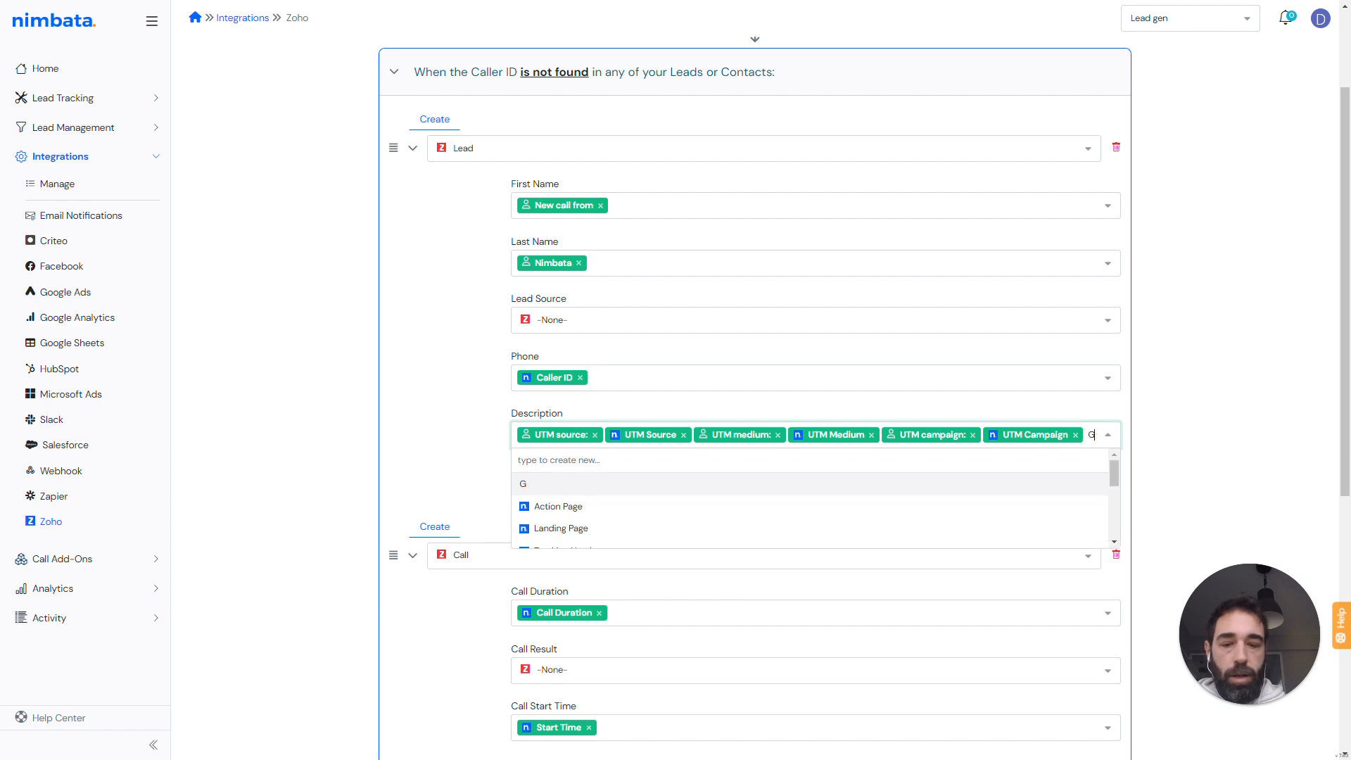
pyautogui.write('CLID:')
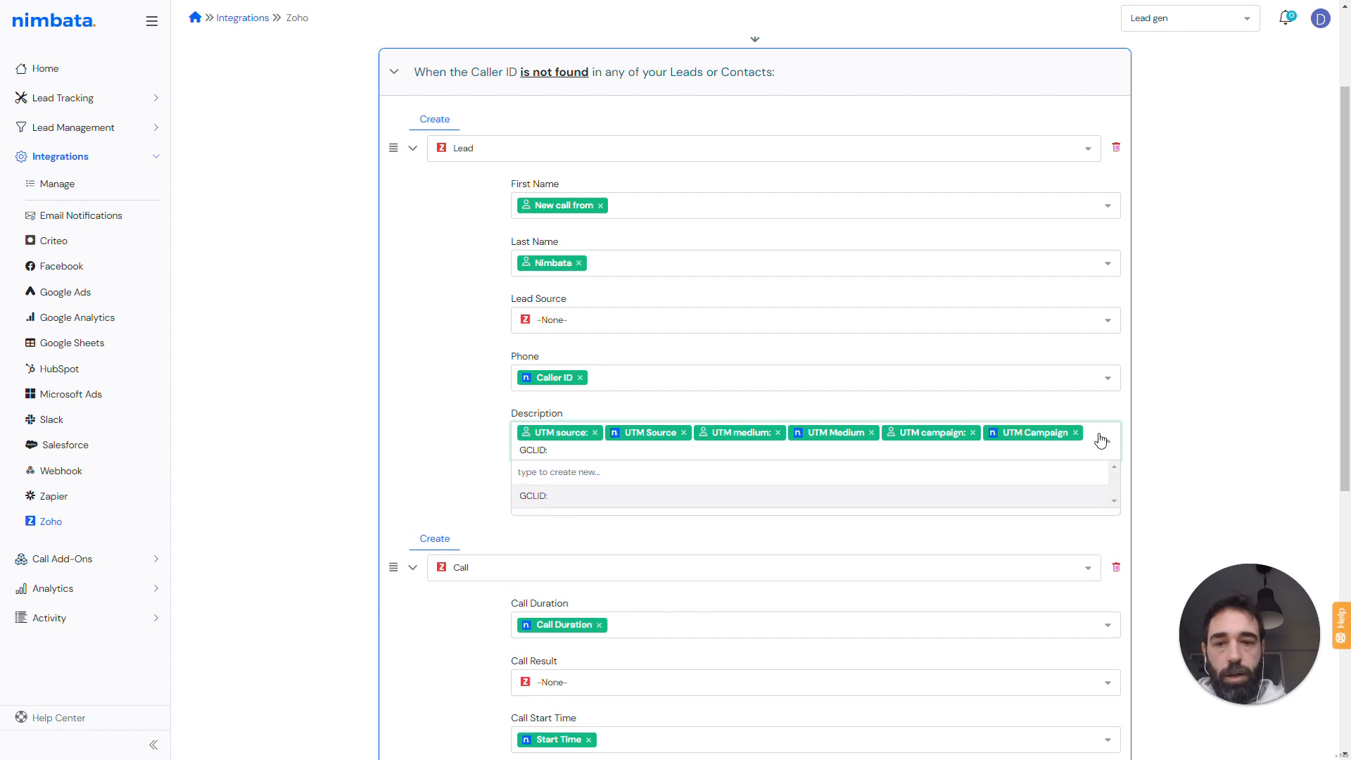
pyautogui.press('Return')
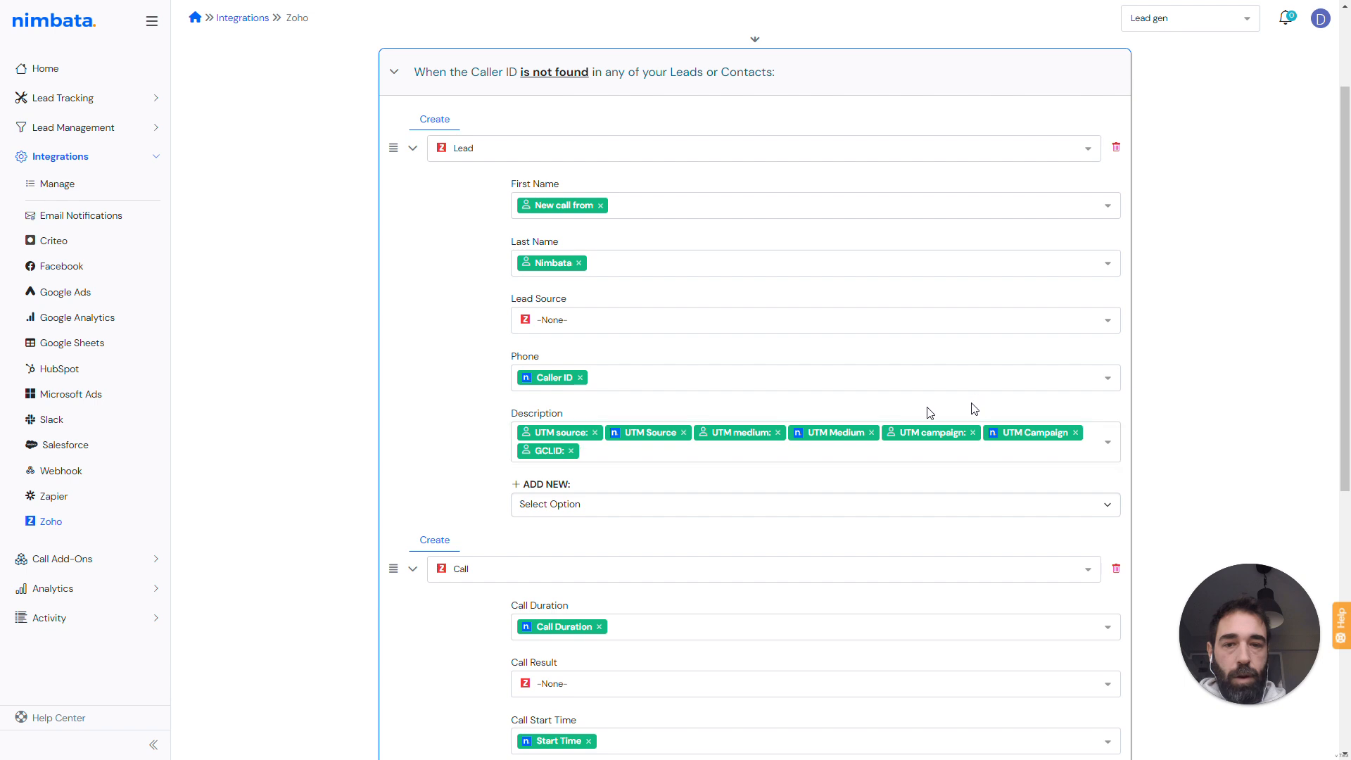
pyautogui.click(583, 466)
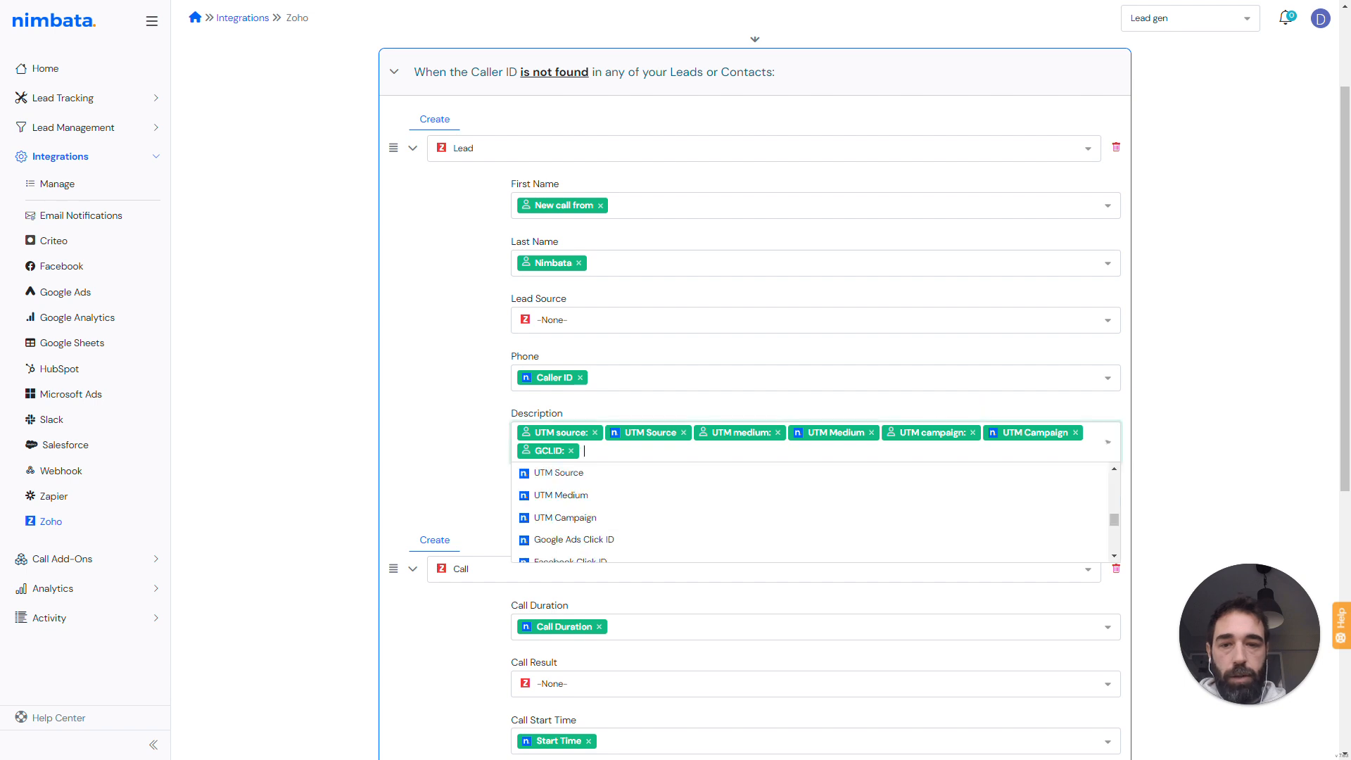
pyautogui.click(619, 545)
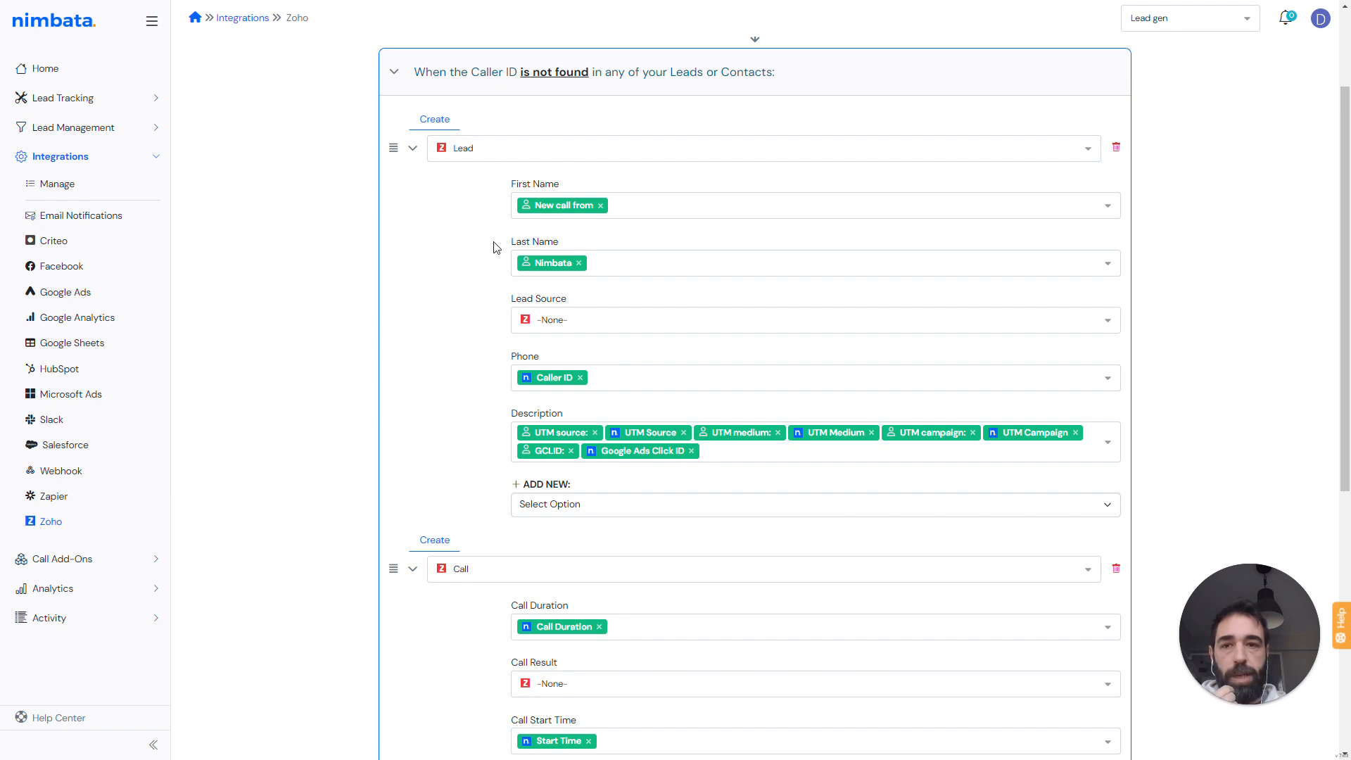
# - Clear the Call record's Tag value and remove the Tag field from the mapping
pyautogui.scroll(-4, 648, 516)
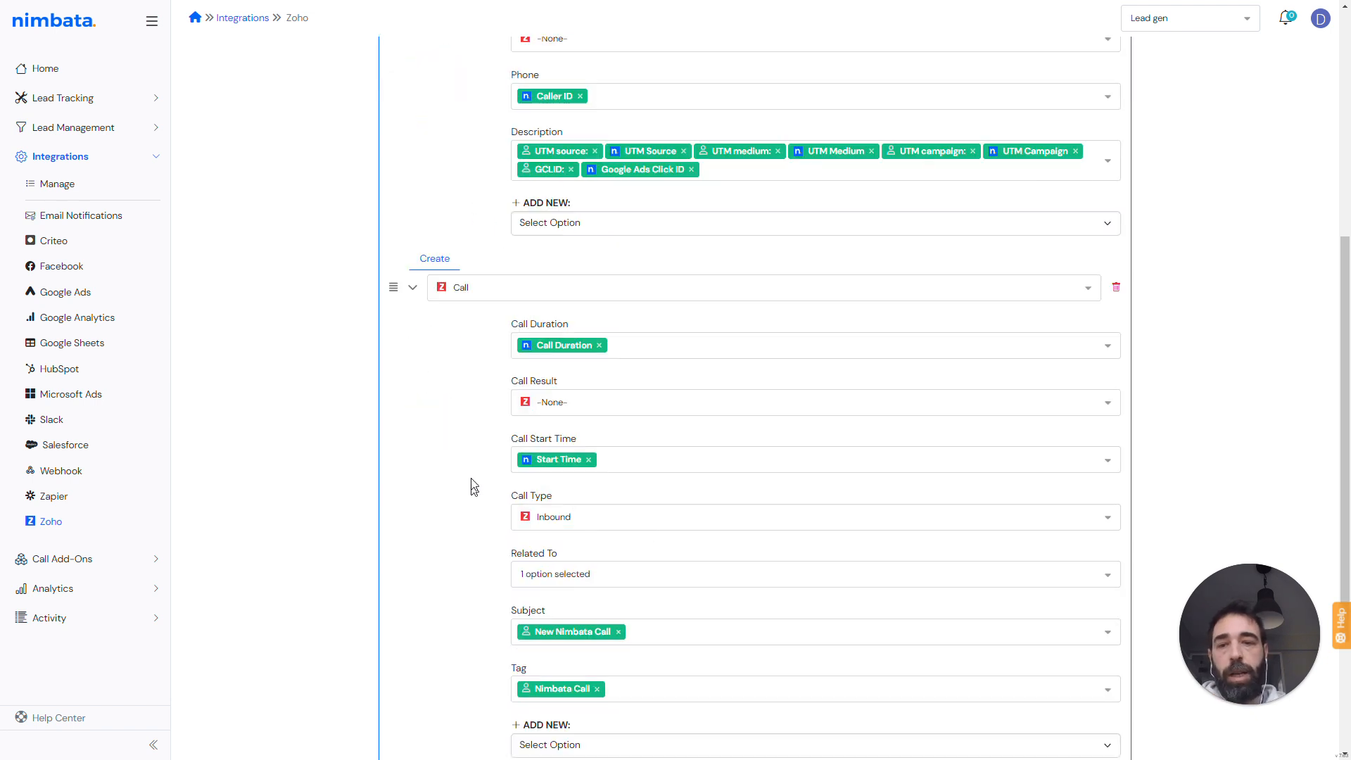
pyautogui.scroll(-2, 458, 296)
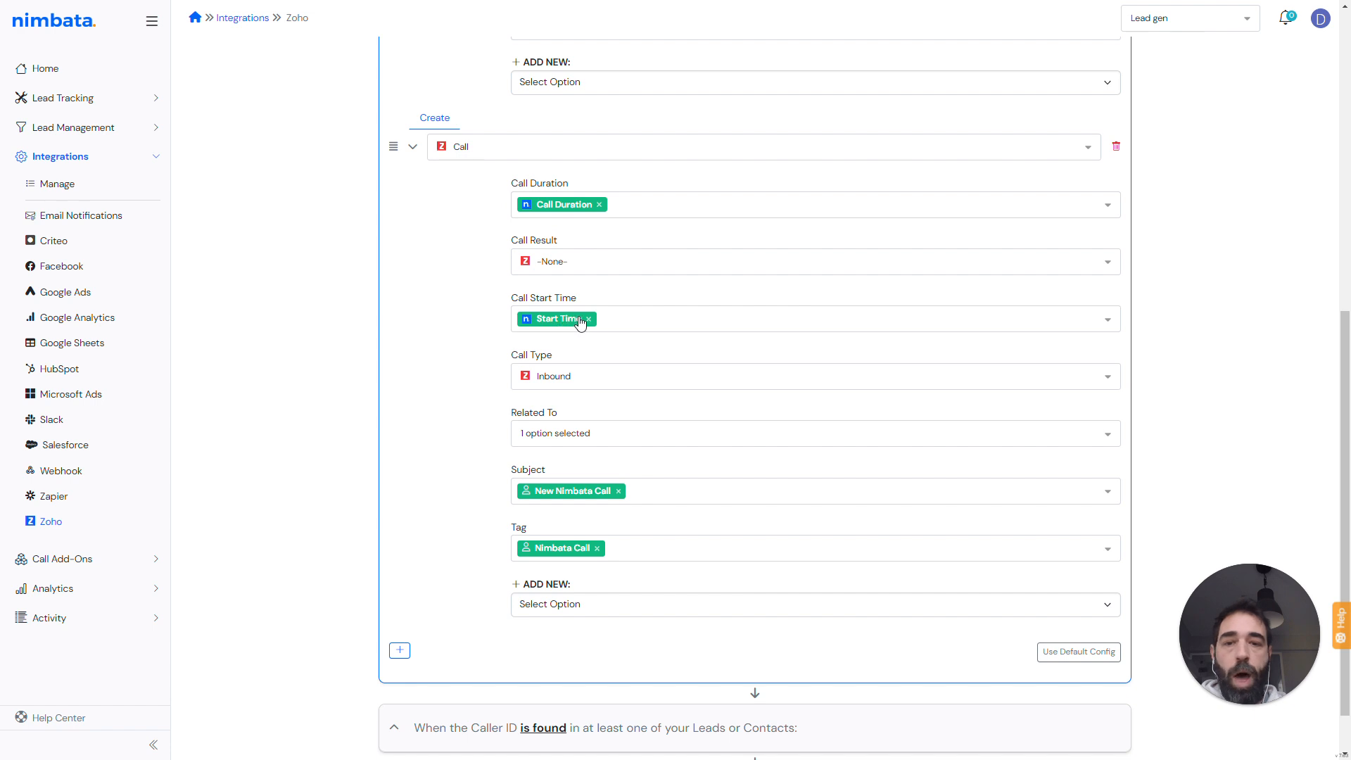
pyautogui.scroll(-1, 696, 468)
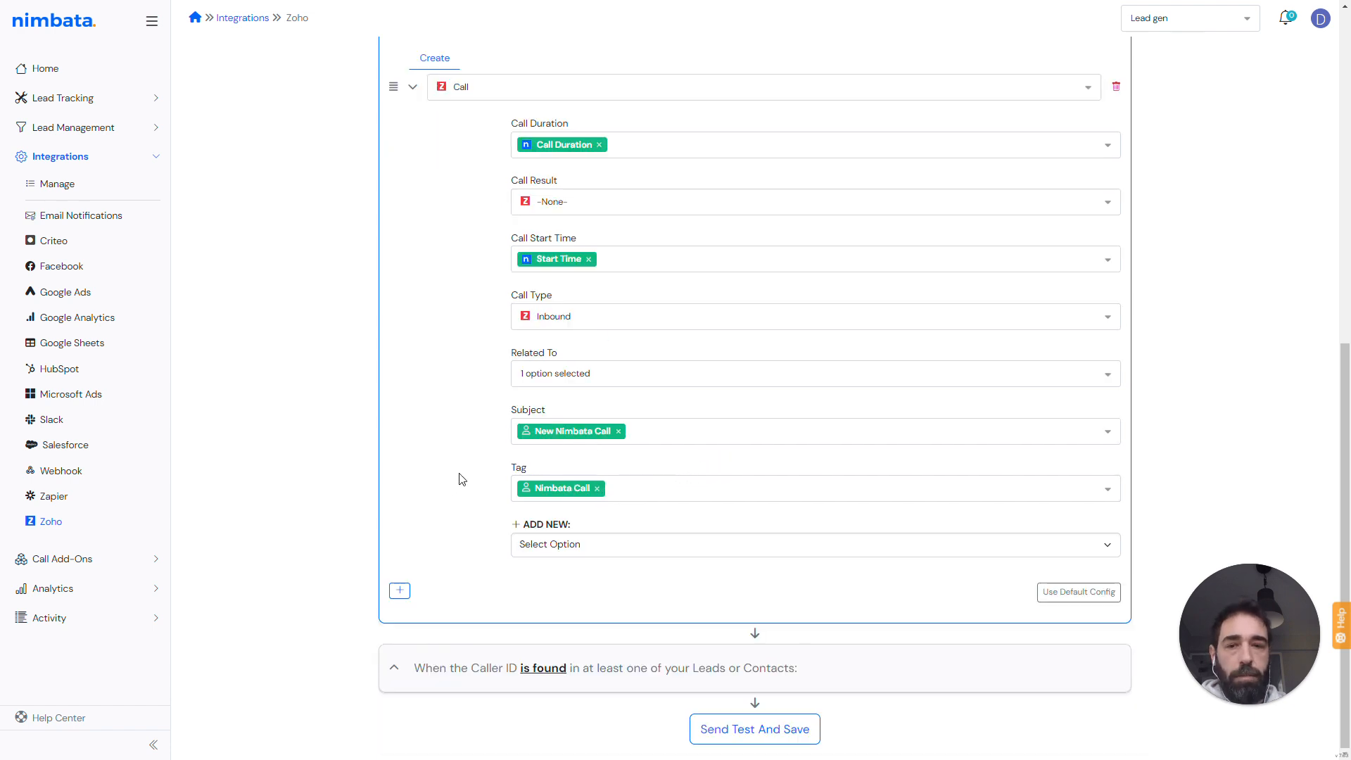
pyautogui.click(600, 491)
pyautogui.click(596, 488)
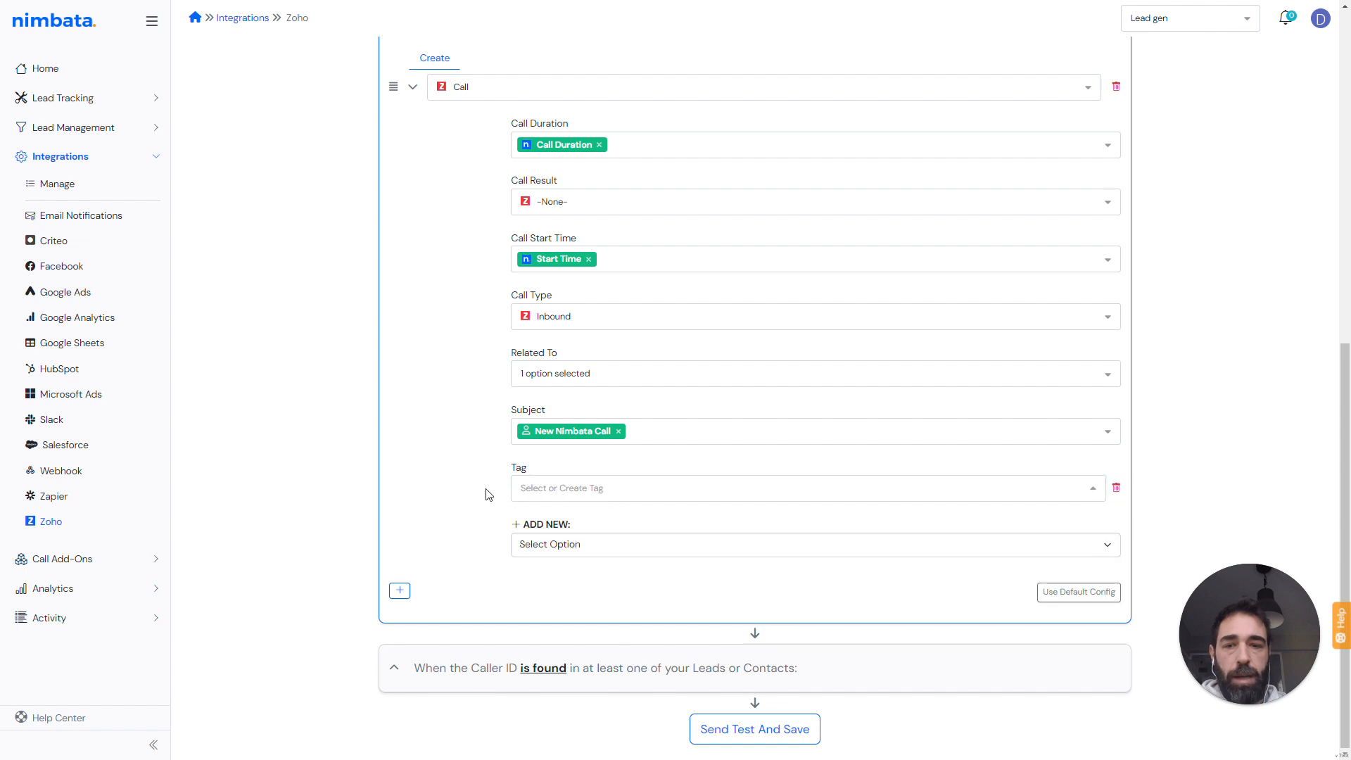
pyautogui.click(1115, 488)
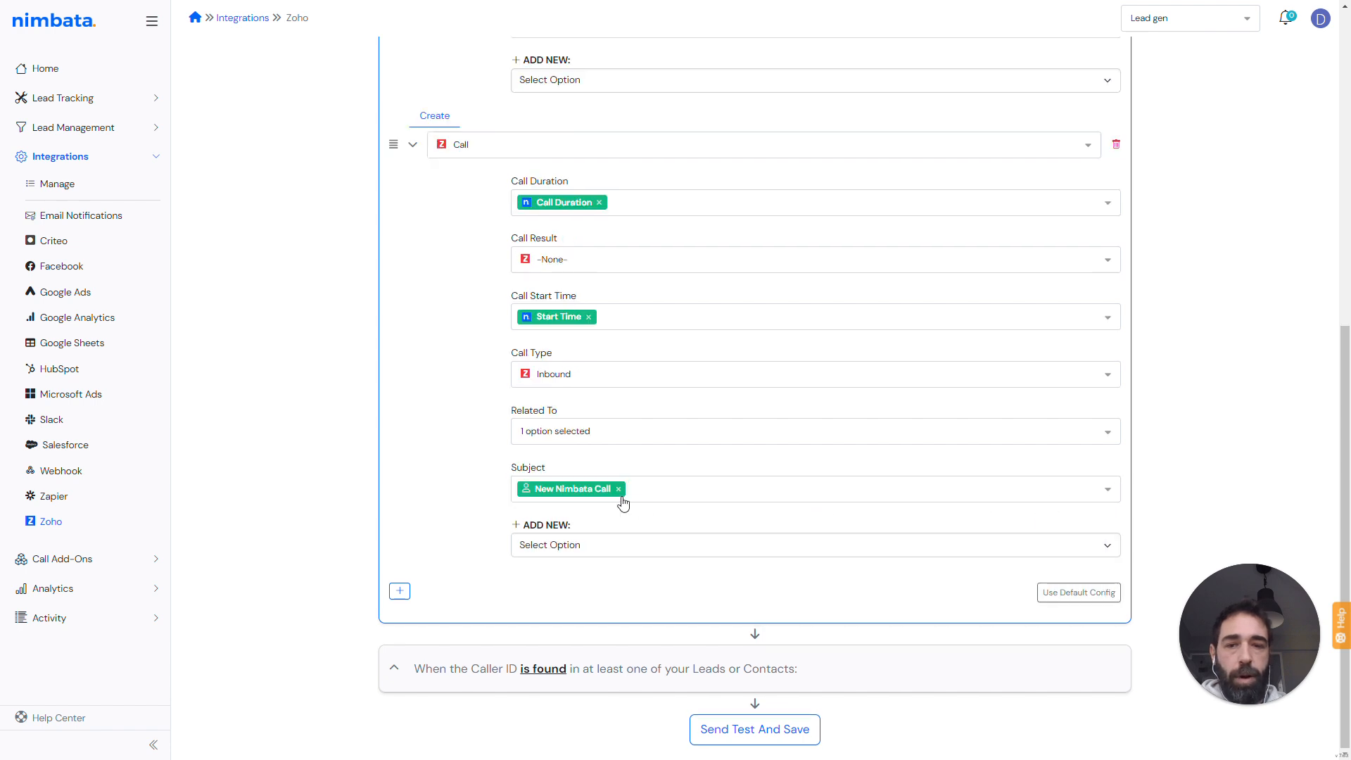
# - Add a Description field to the Call record and set it to the custom text Listen to call:
pyautogui.click(580, 546)
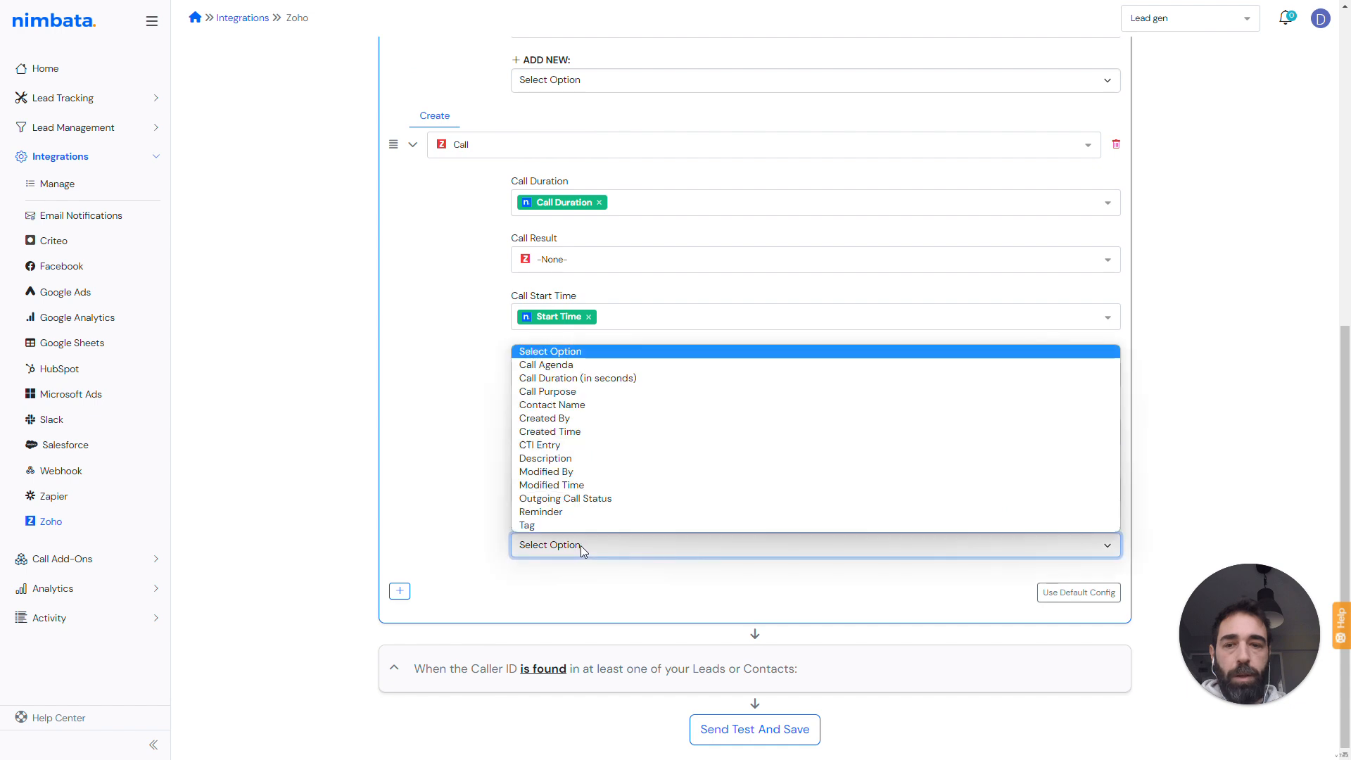
pyautogui.click(556, 458)
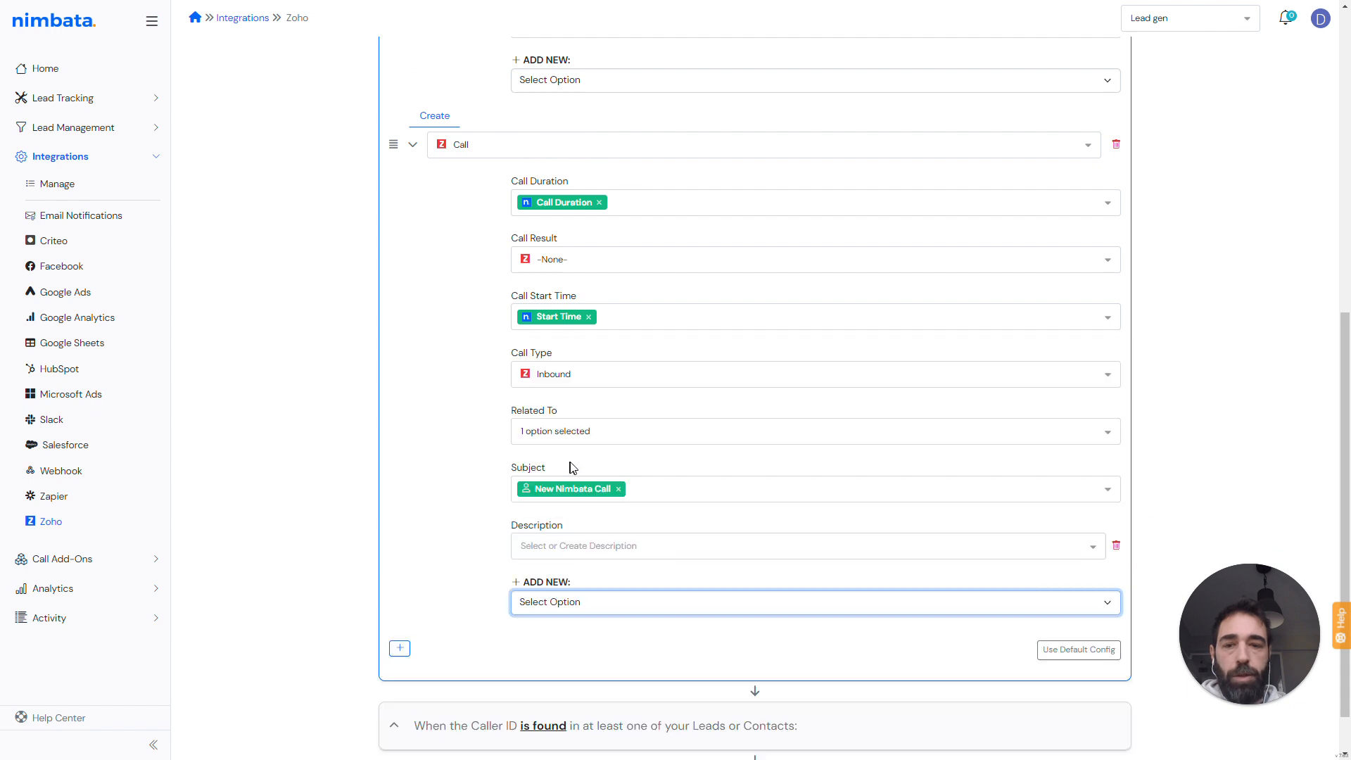
pyautogui.click(567, 549)
pyautogui.write('Rec')
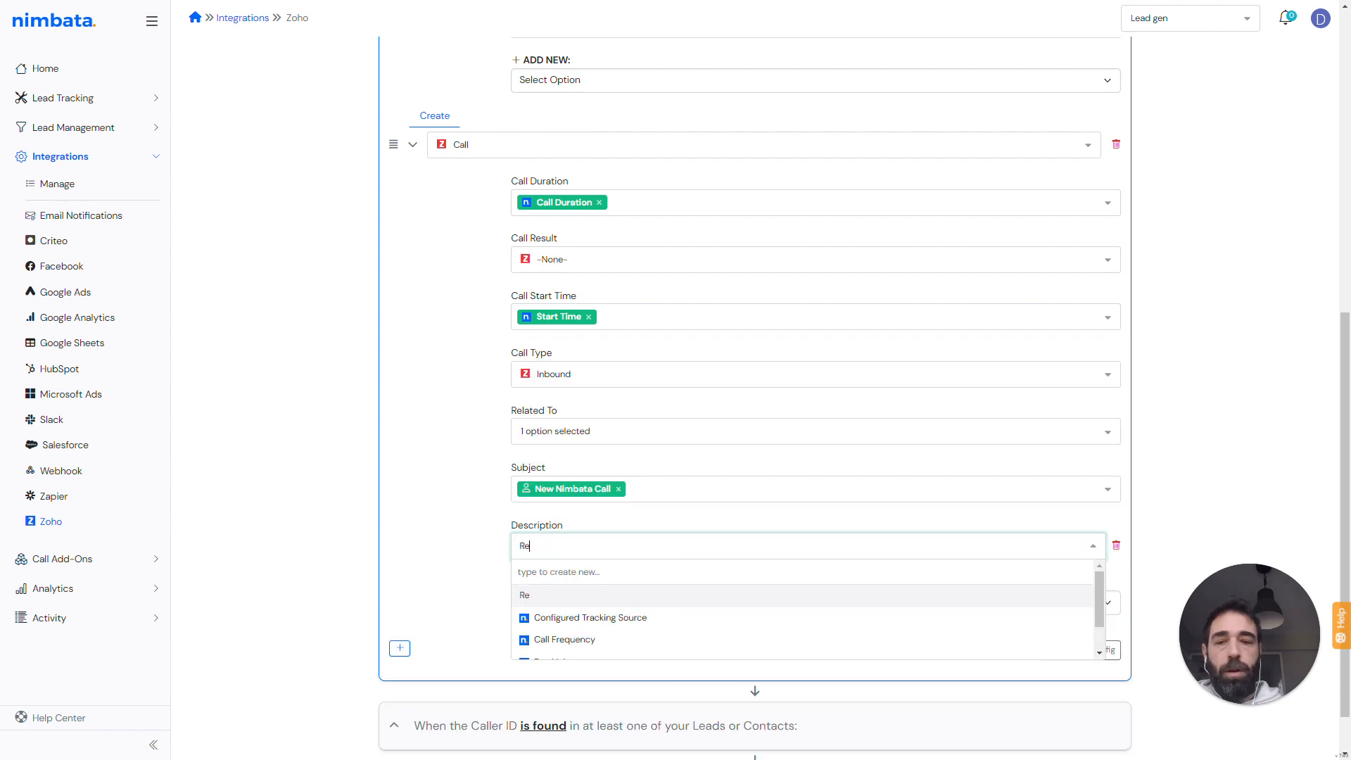
pyautogui.press('BackSpace')
pyautogui.press('BackSpace')
pyautogui.press('BackSpace')
pyautogui.write('Lis')
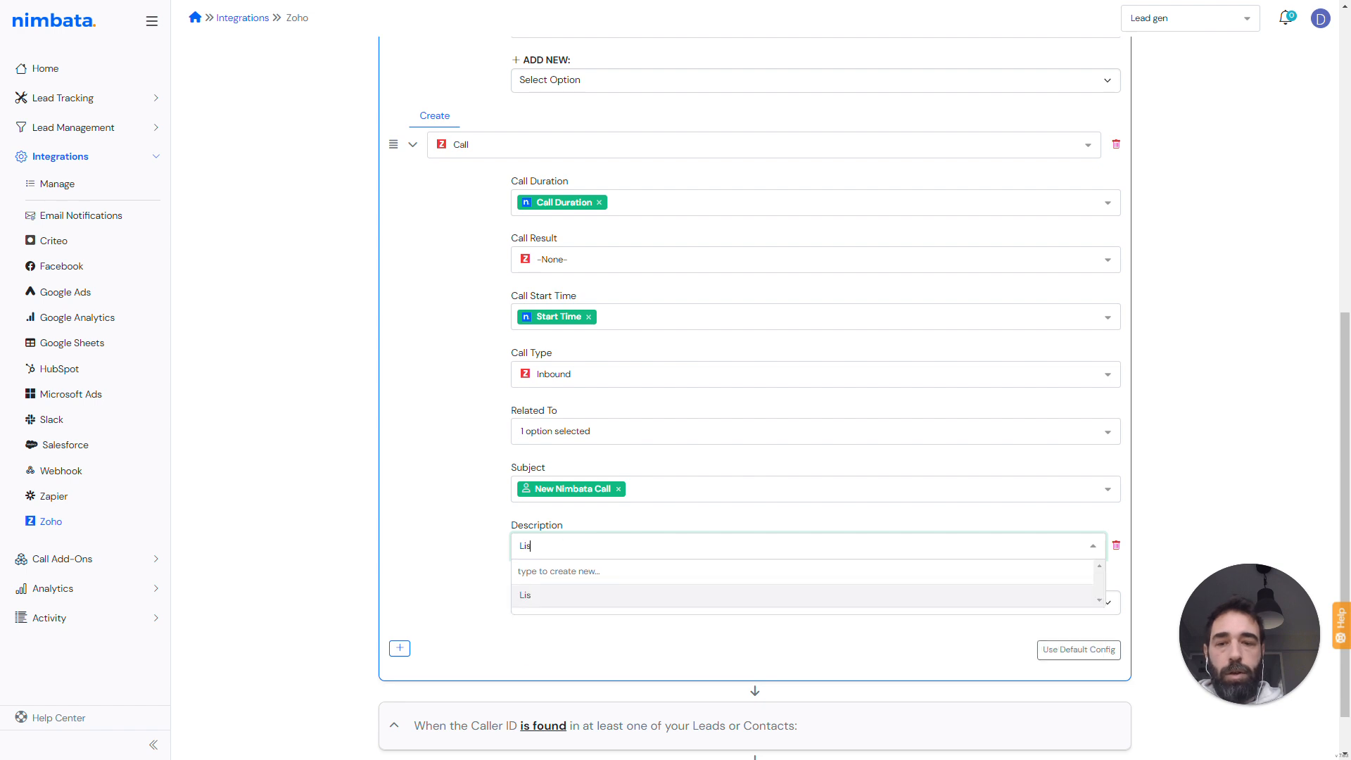
pyautogui.write('ten to call')
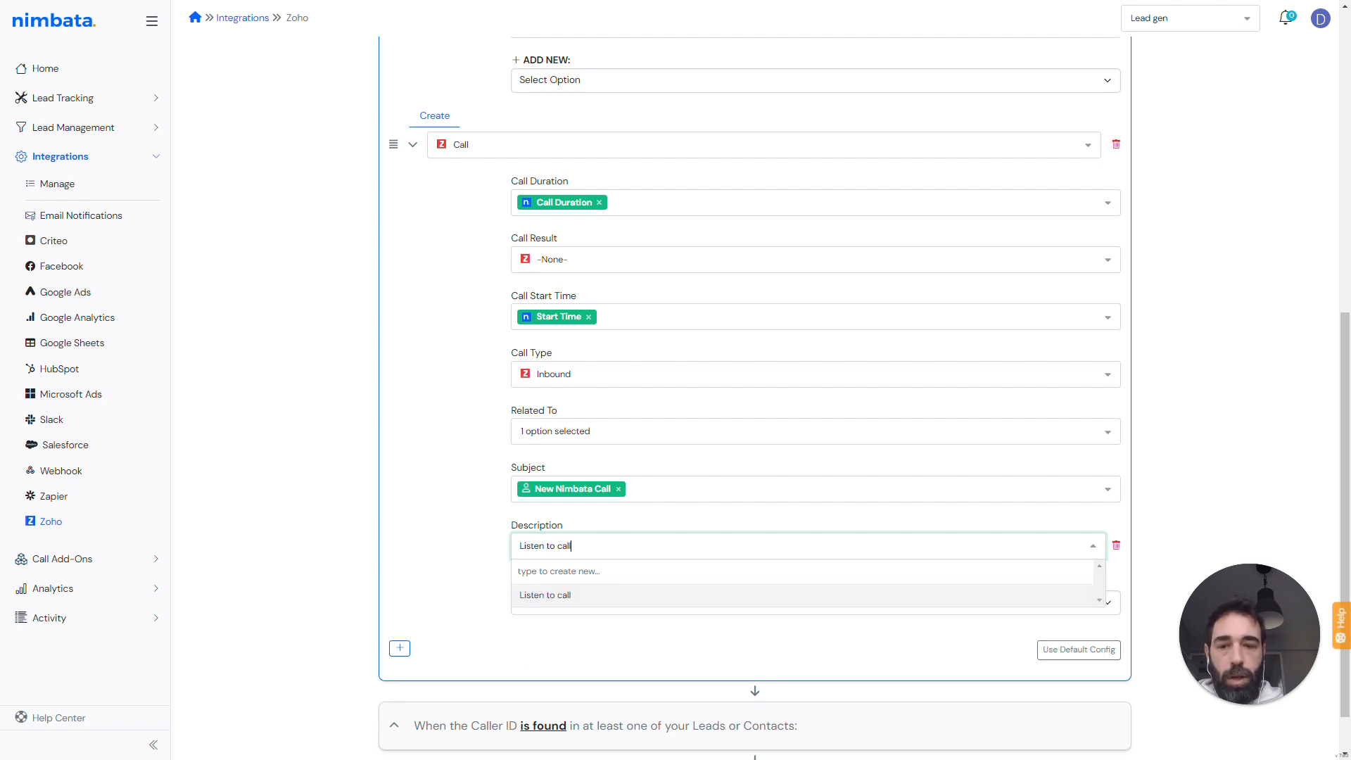
pyautogui.write(':')
pyautogui.press('Return')
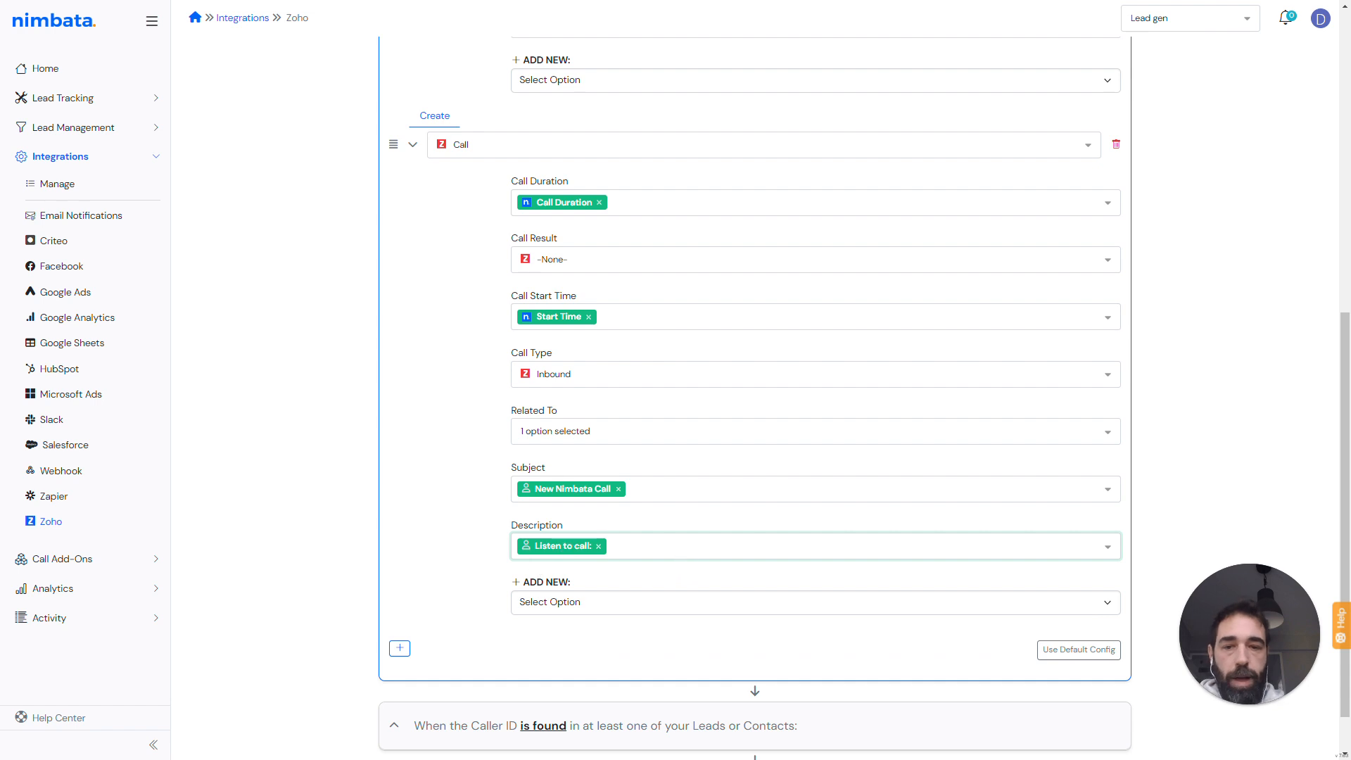
# - Append the Rec Link variable to the Call record's Description
pyautogui.click(669, 546)
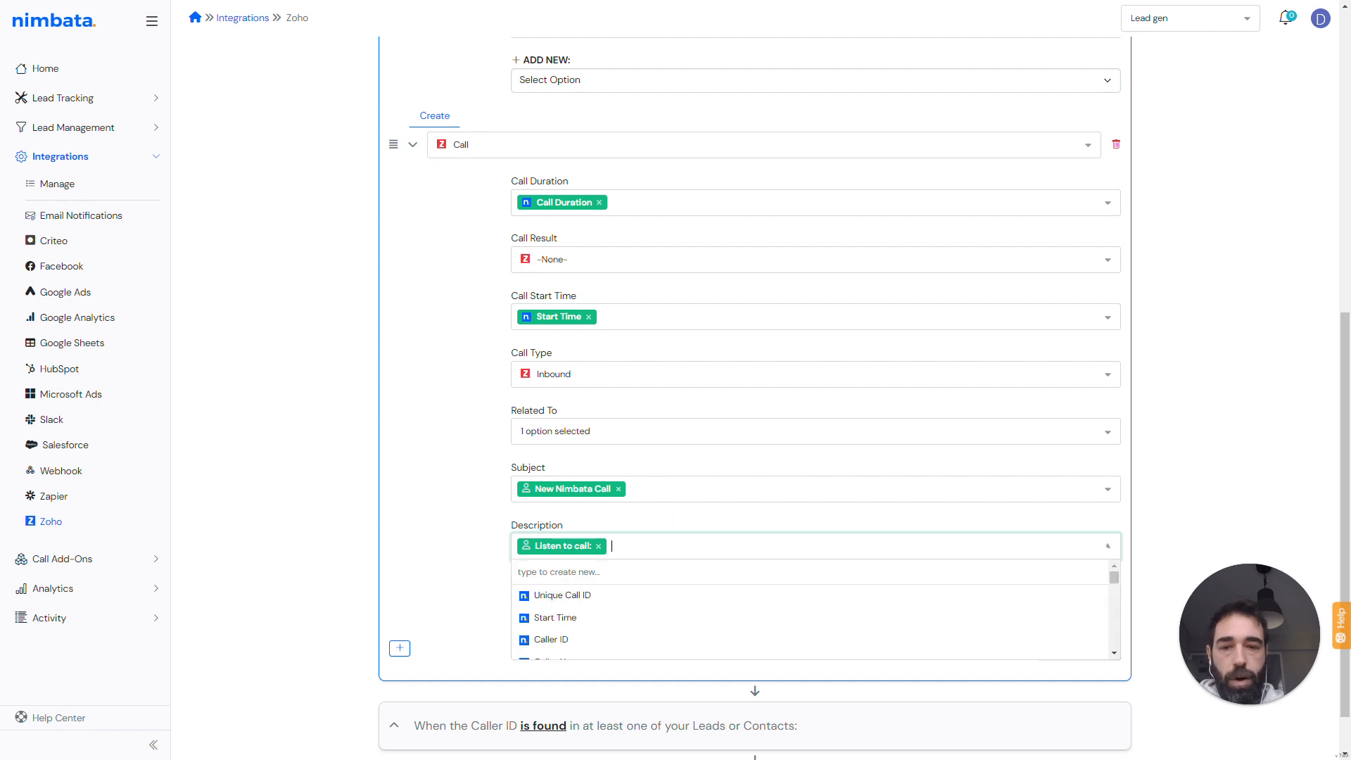
pyautogui.scroll(-3, 633, 619)
pyautogui.scroll(-5, 633, 612)
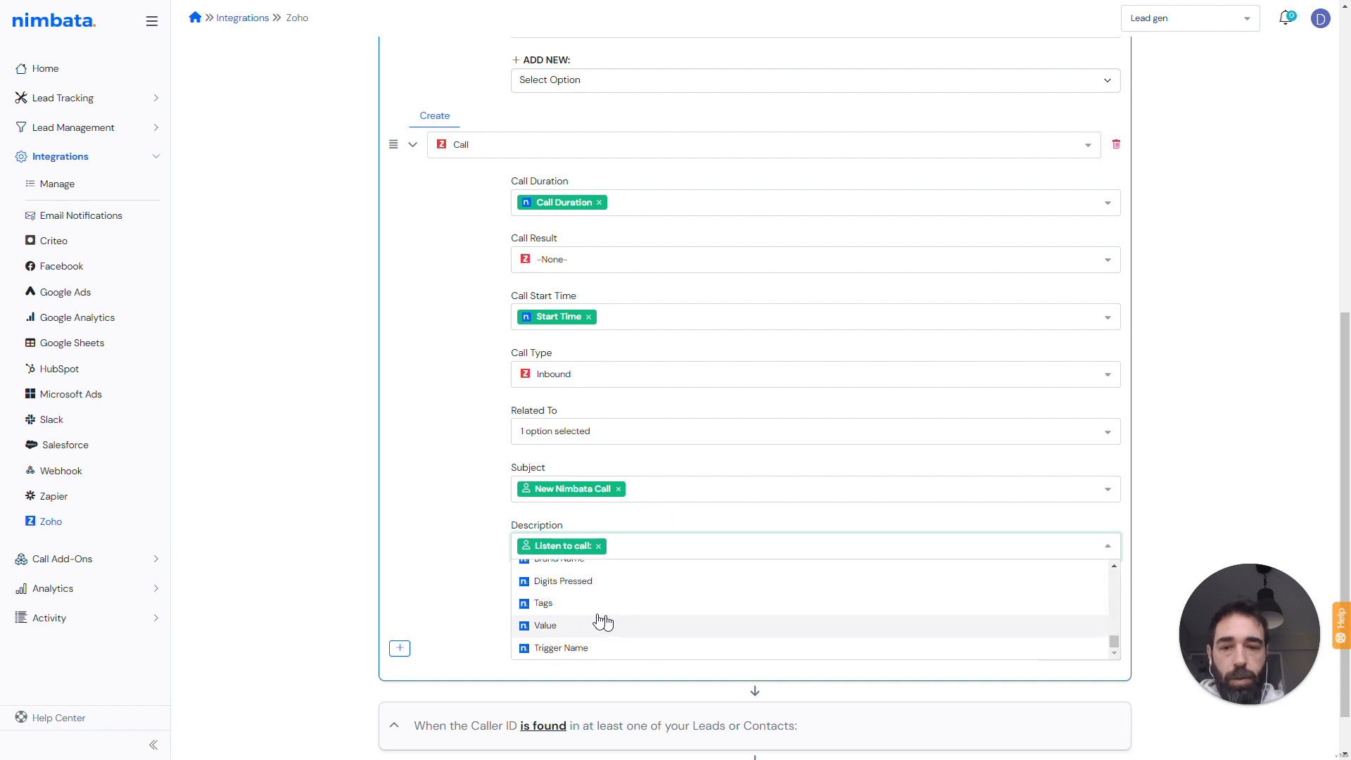
pyautogui.click(555, 584)
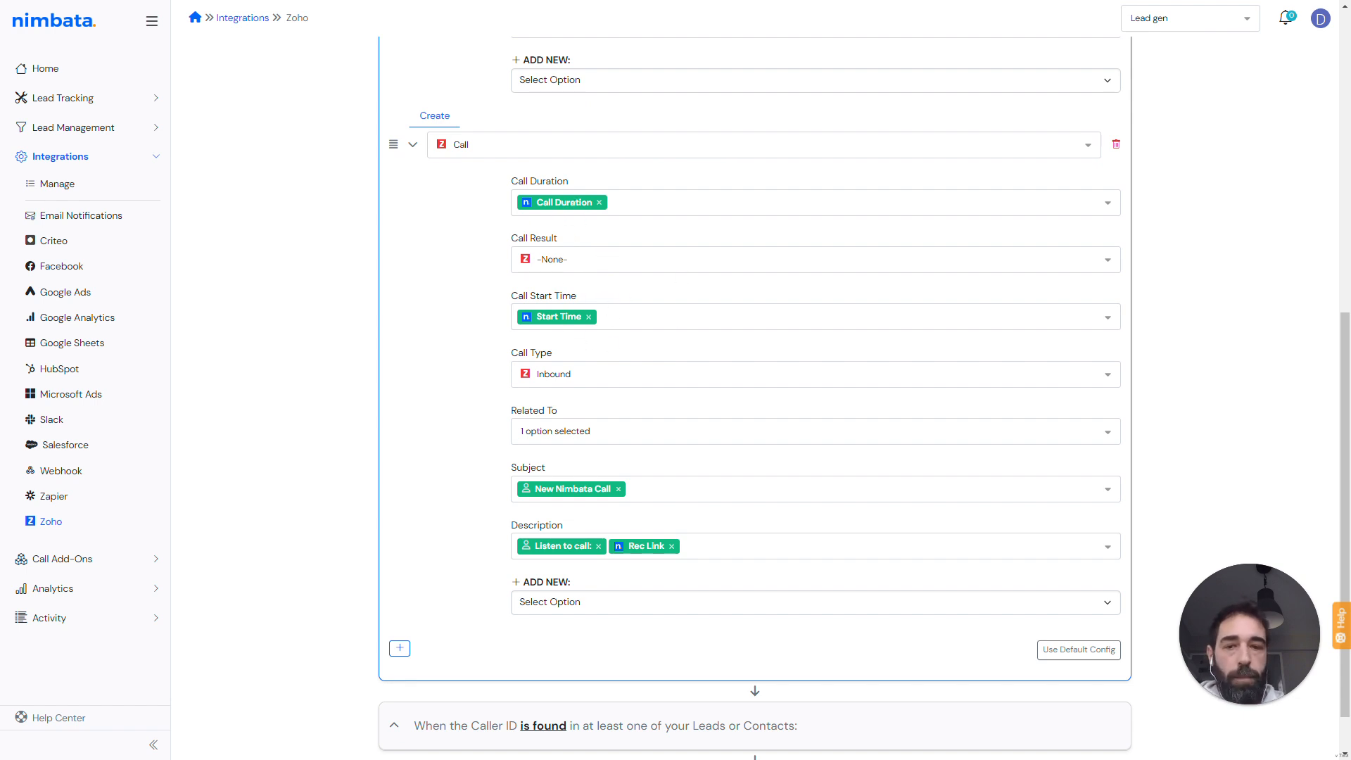
# - Expand the section for when the Caller ID is found in a Lead or Contact
pyautogui.scroll(-1, 741, 364)
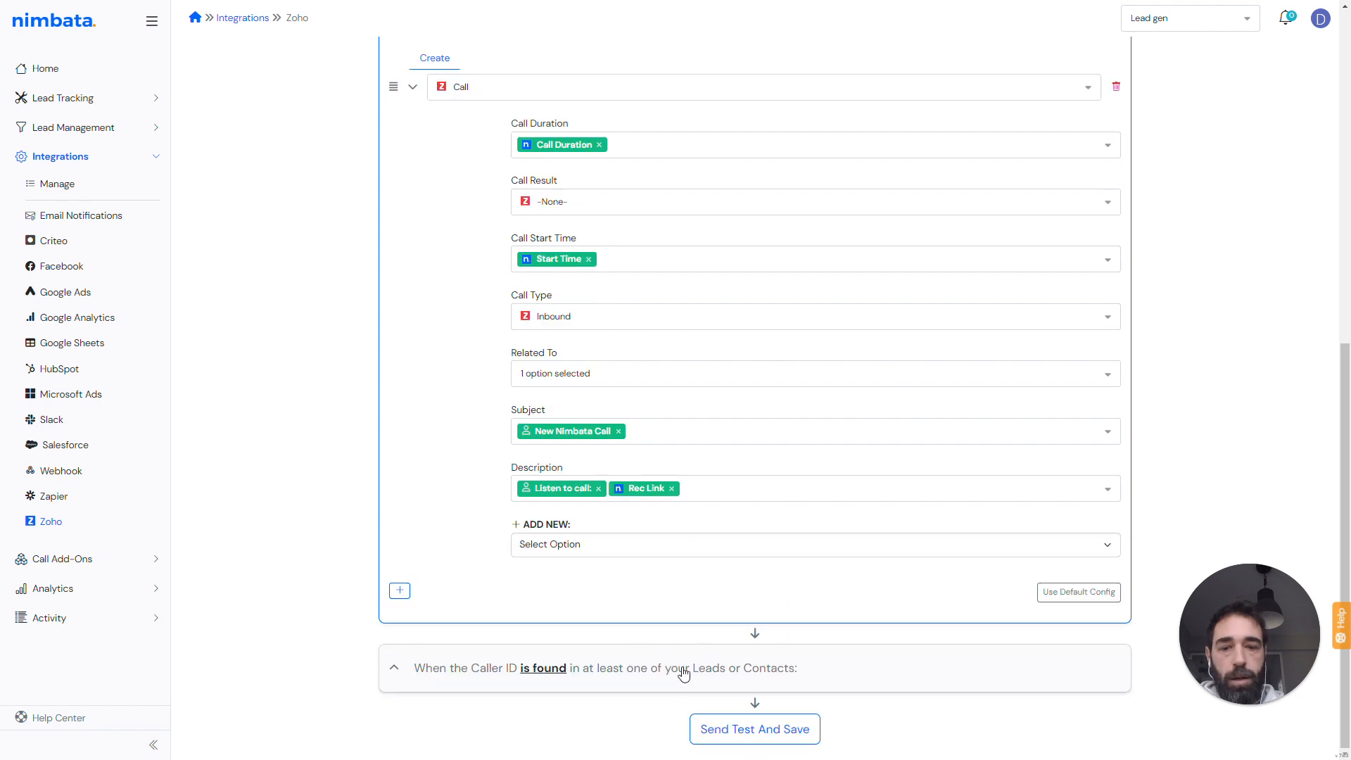
pyautogui.click(496, 673)
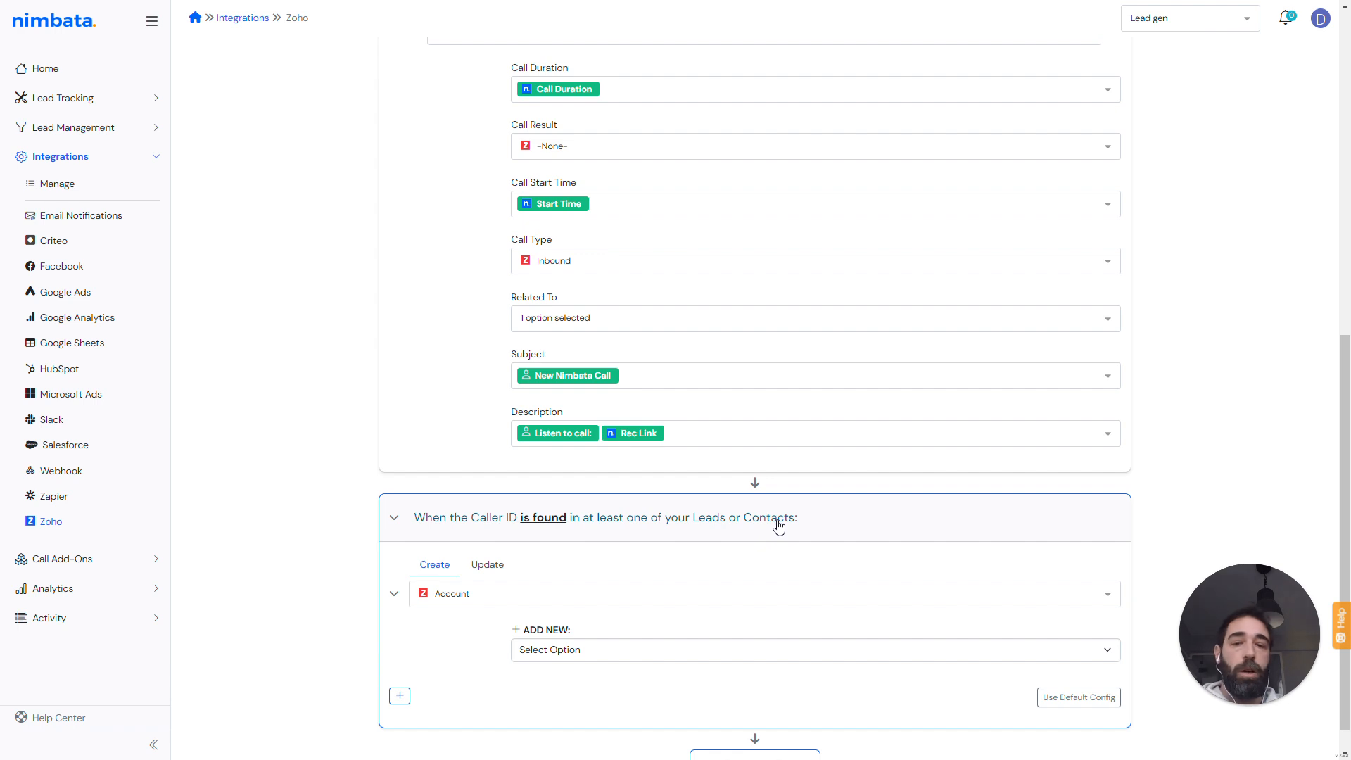
# - Load the default Call configuration for the found-caller section and remove its Tag field mapping
pyautogui.click(1068, 706)
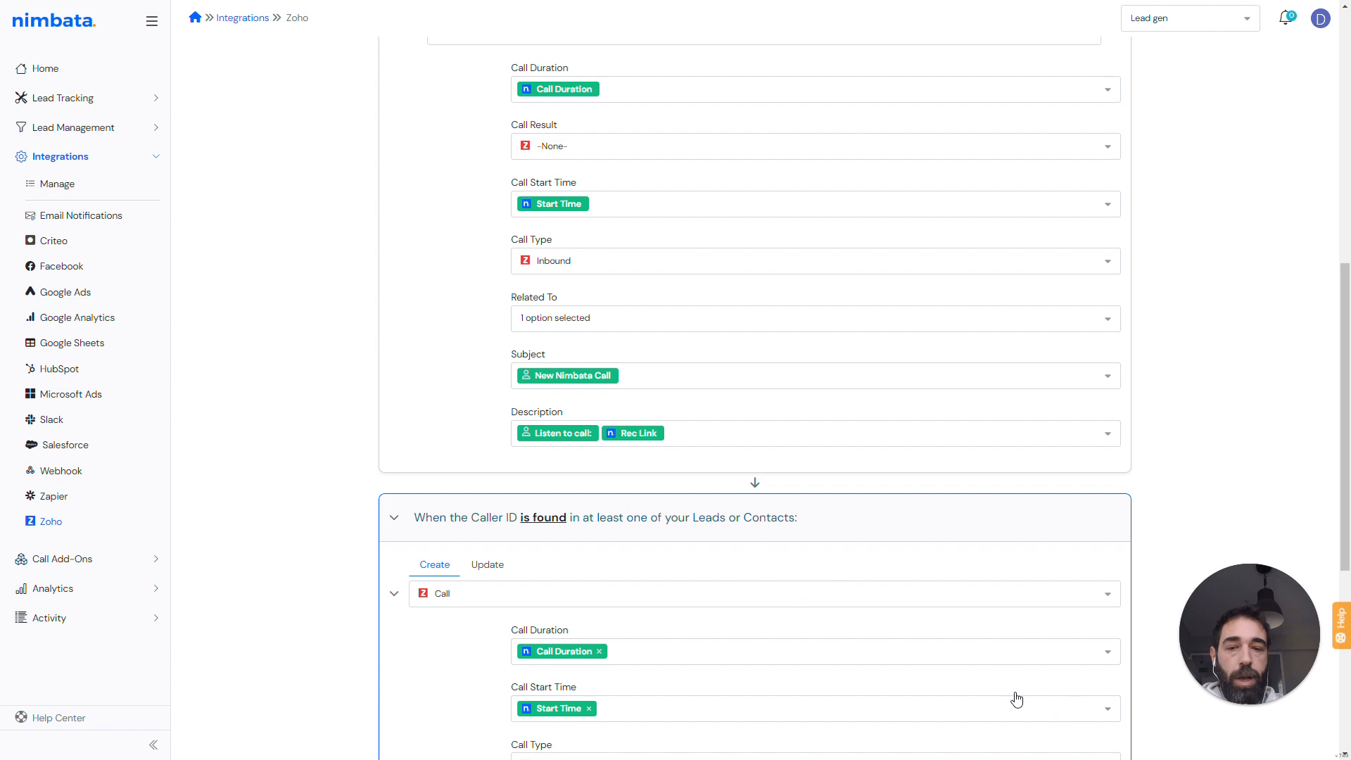
pyautogui.scroll(-5, 340, 561)
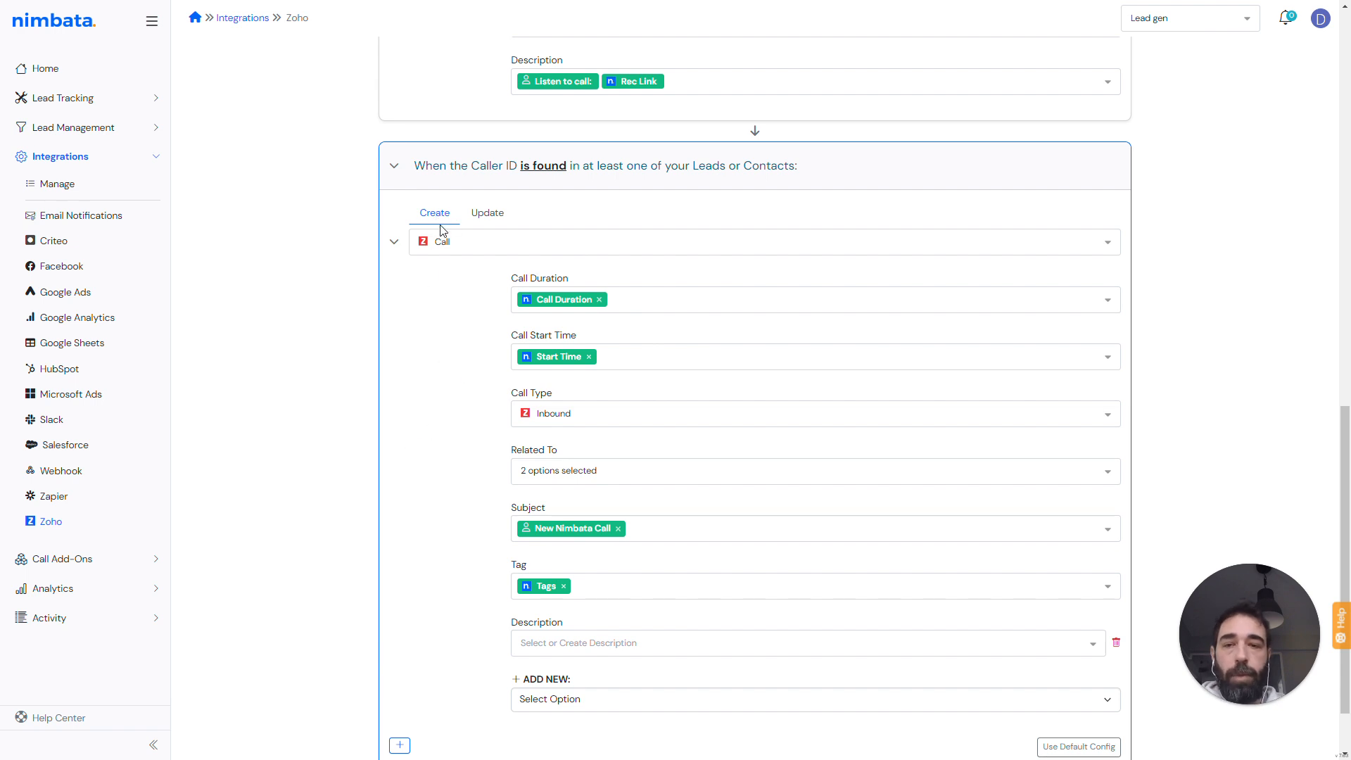
pyautogui.scroll(-1, 471, 387)
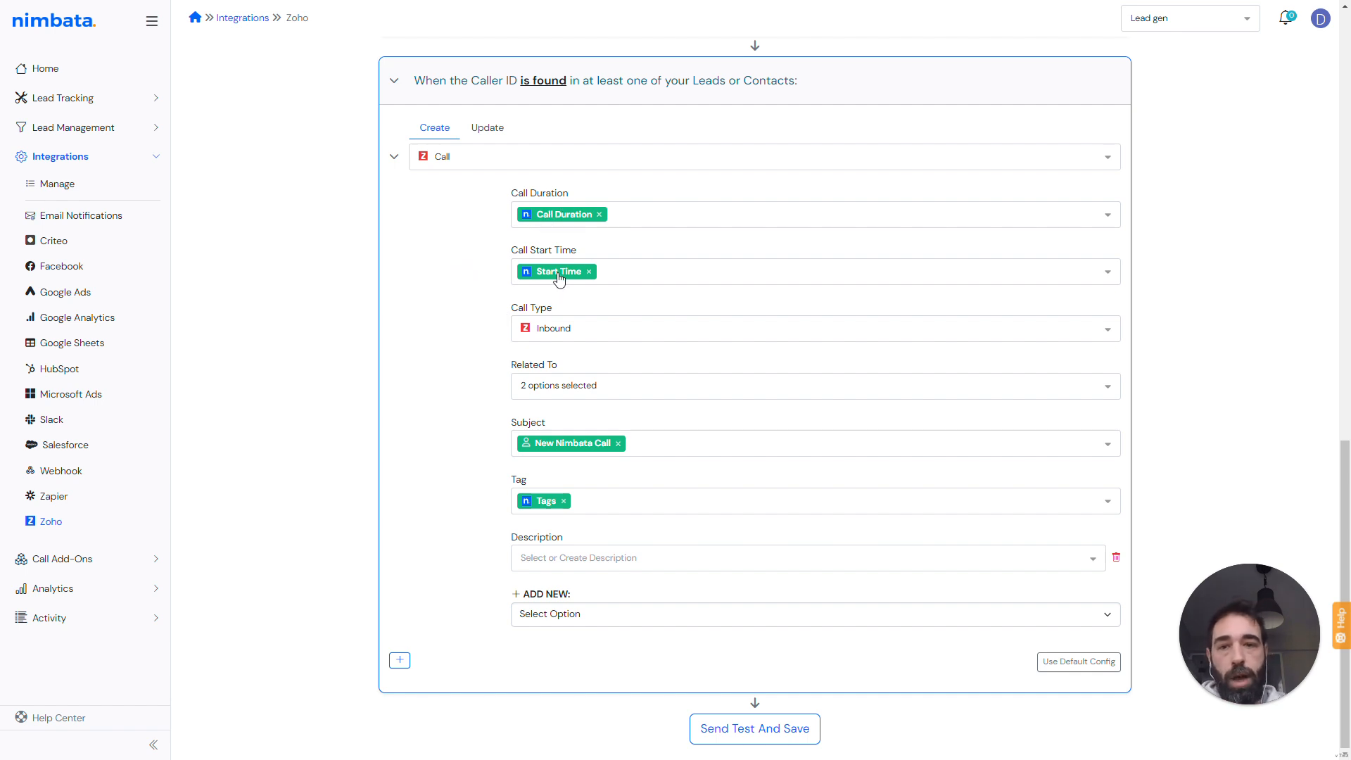
pyautogui.click(564, 501)
pyautogui.click(1115, 505)
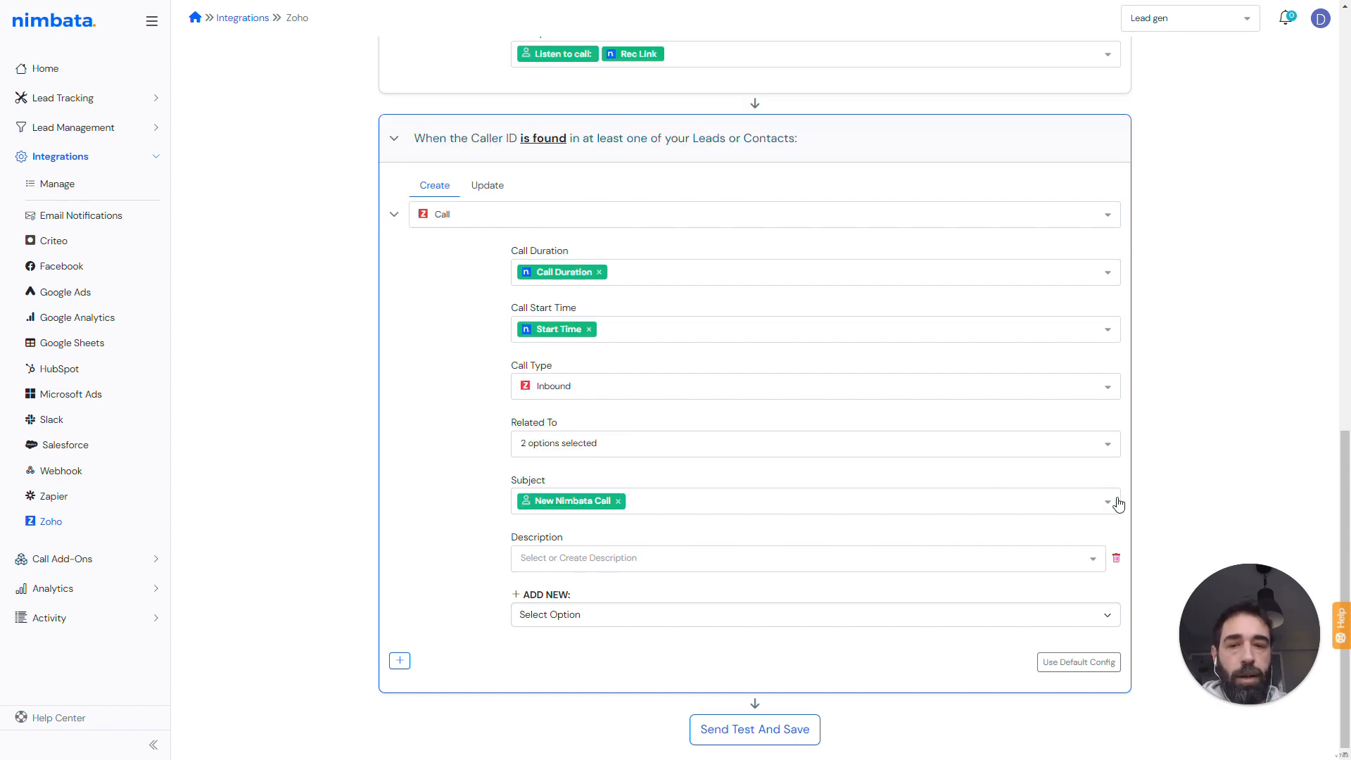
# - Set the found-caller Call record's Description to the saved custom text Listen to call:
pyautogui.click(586, 558)
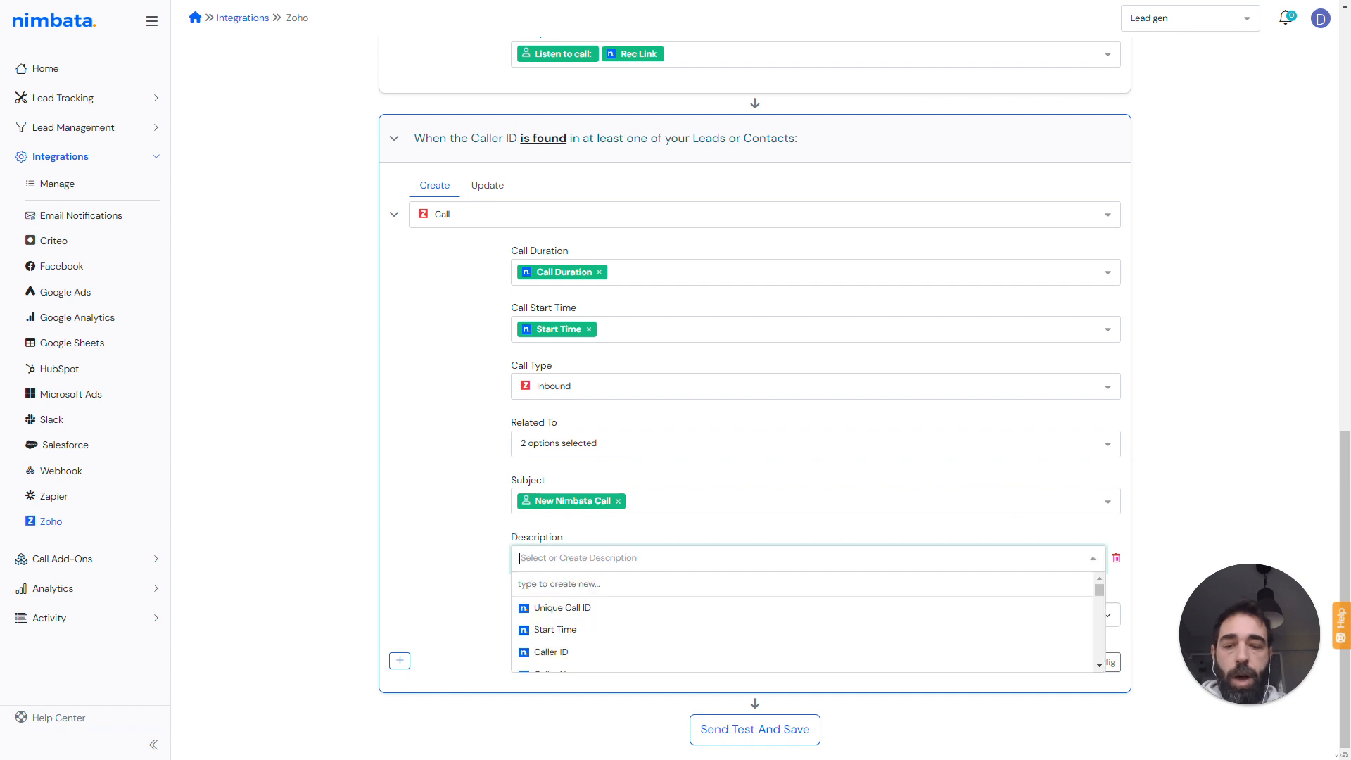
pyautogui.write('List')
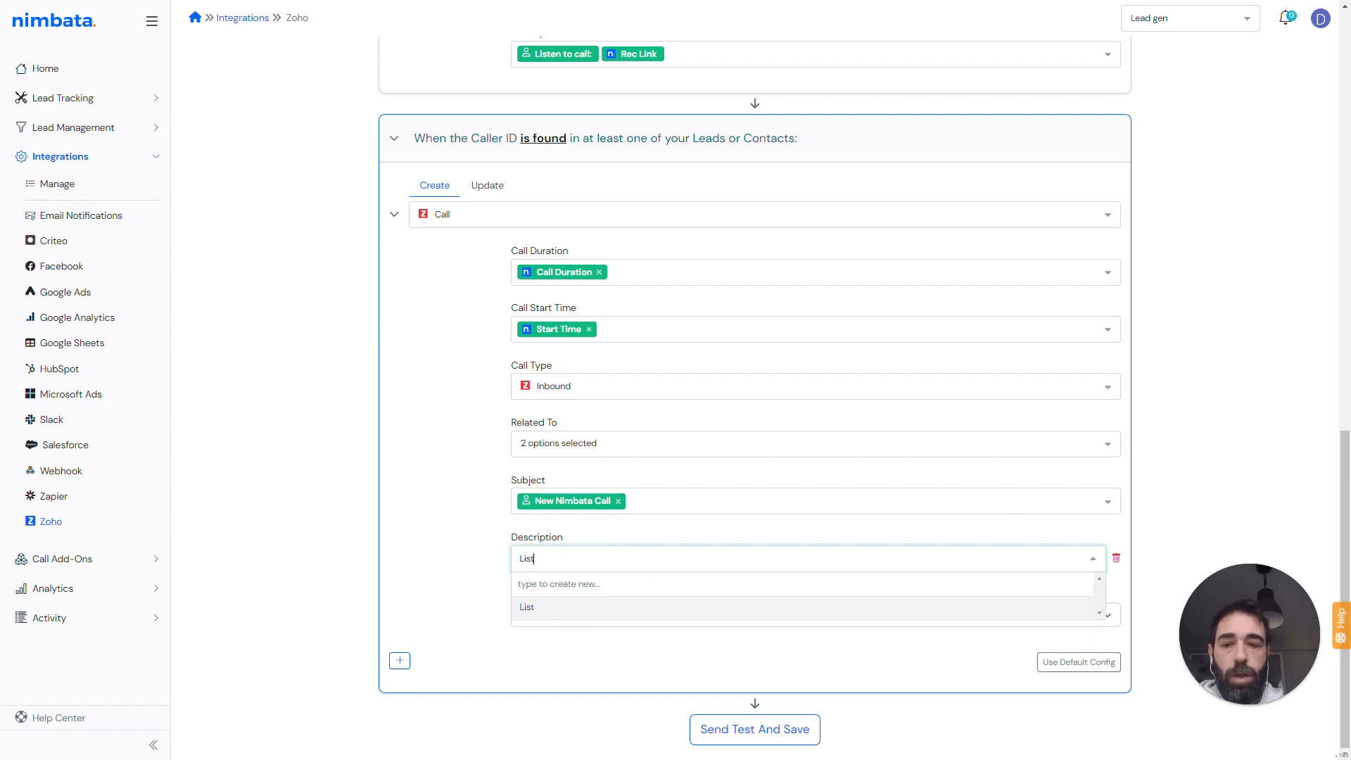
pyautogui.press('Return')
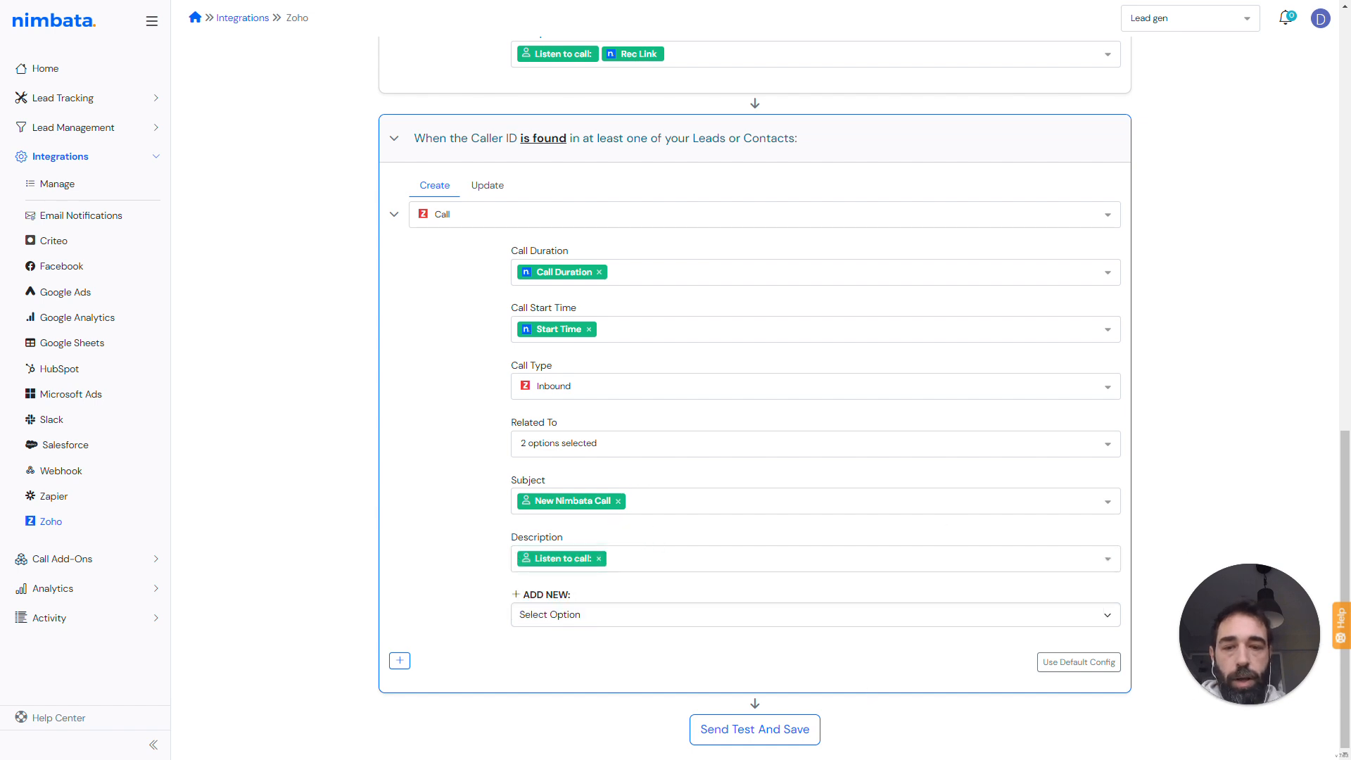
# - Append the Rec Link variable to the found-caller Call record's Description
pyautogui.click(660, 555)
pyautogui.scroll(-10, 645, 620)
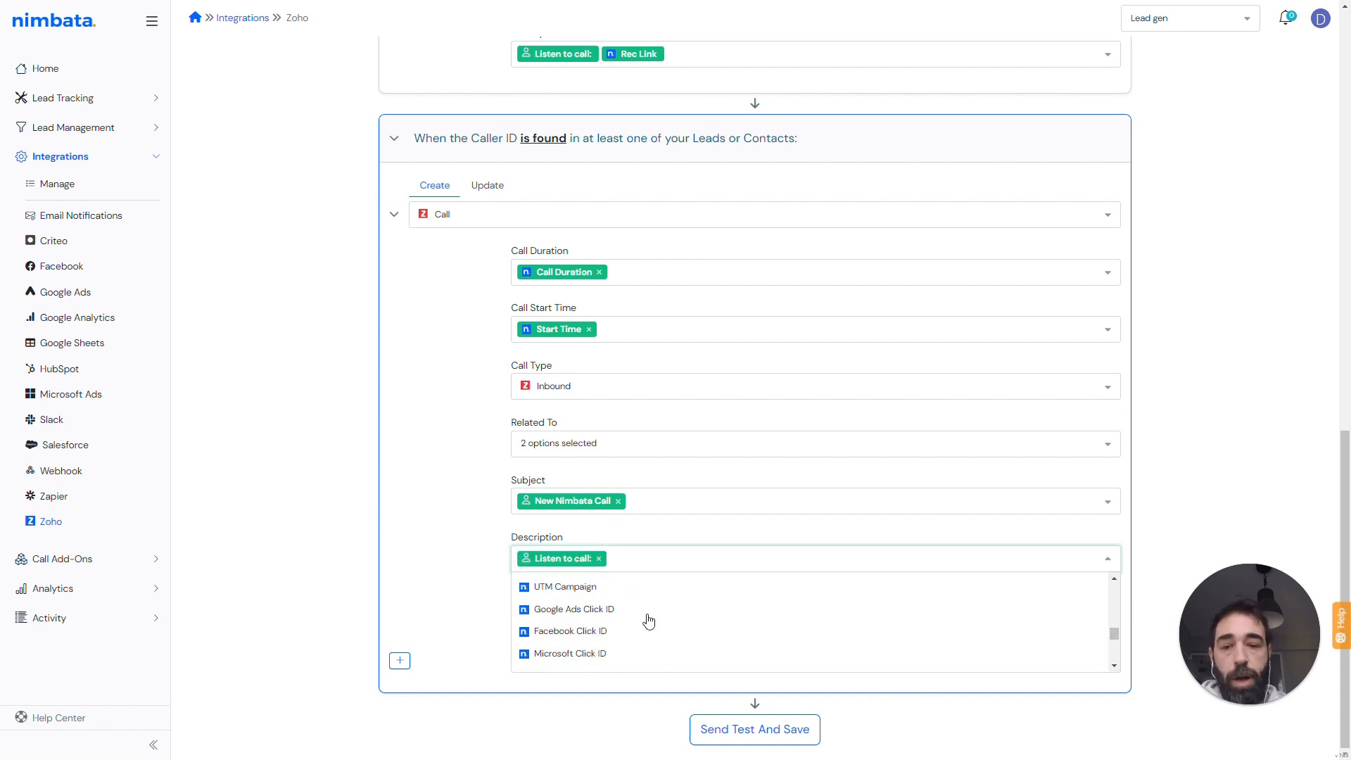
pyautogui.scroll(3, 636, 626)
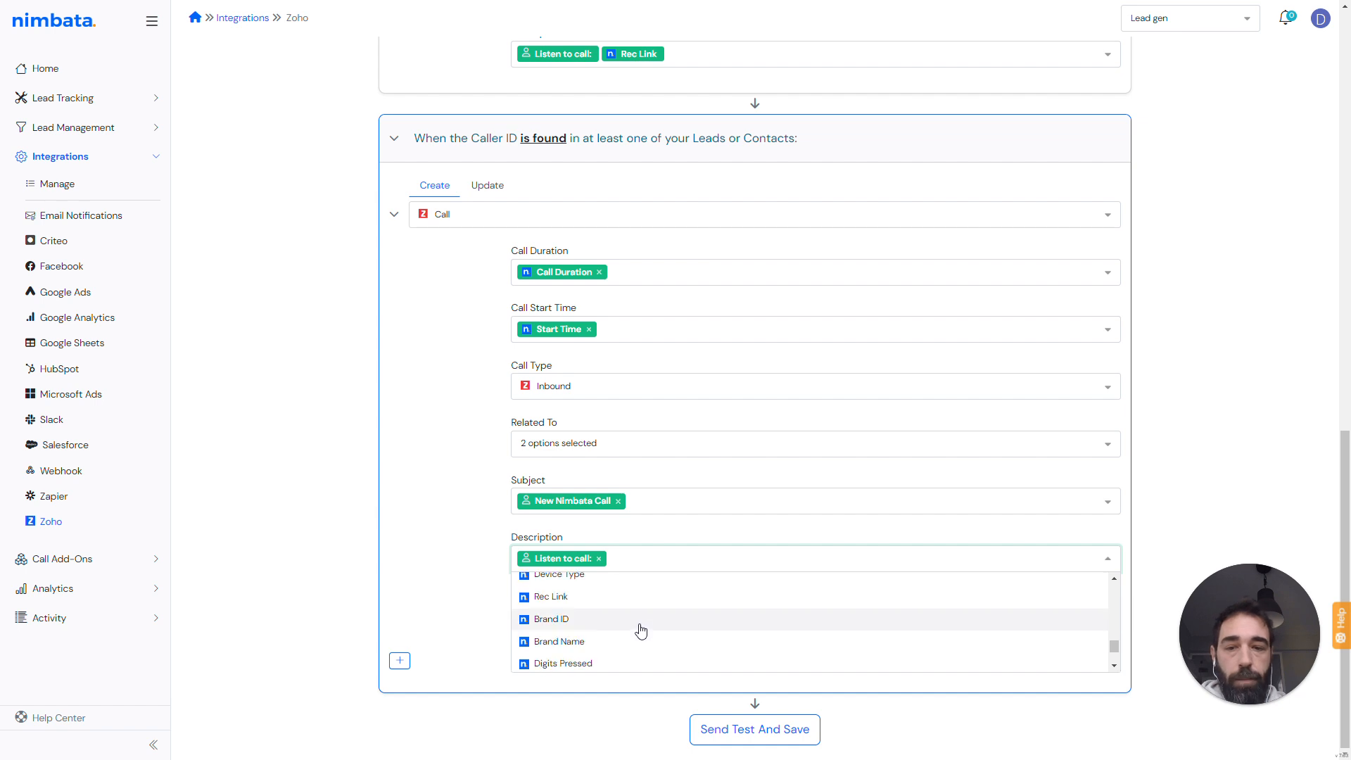
pyautogui.click(598, 594)
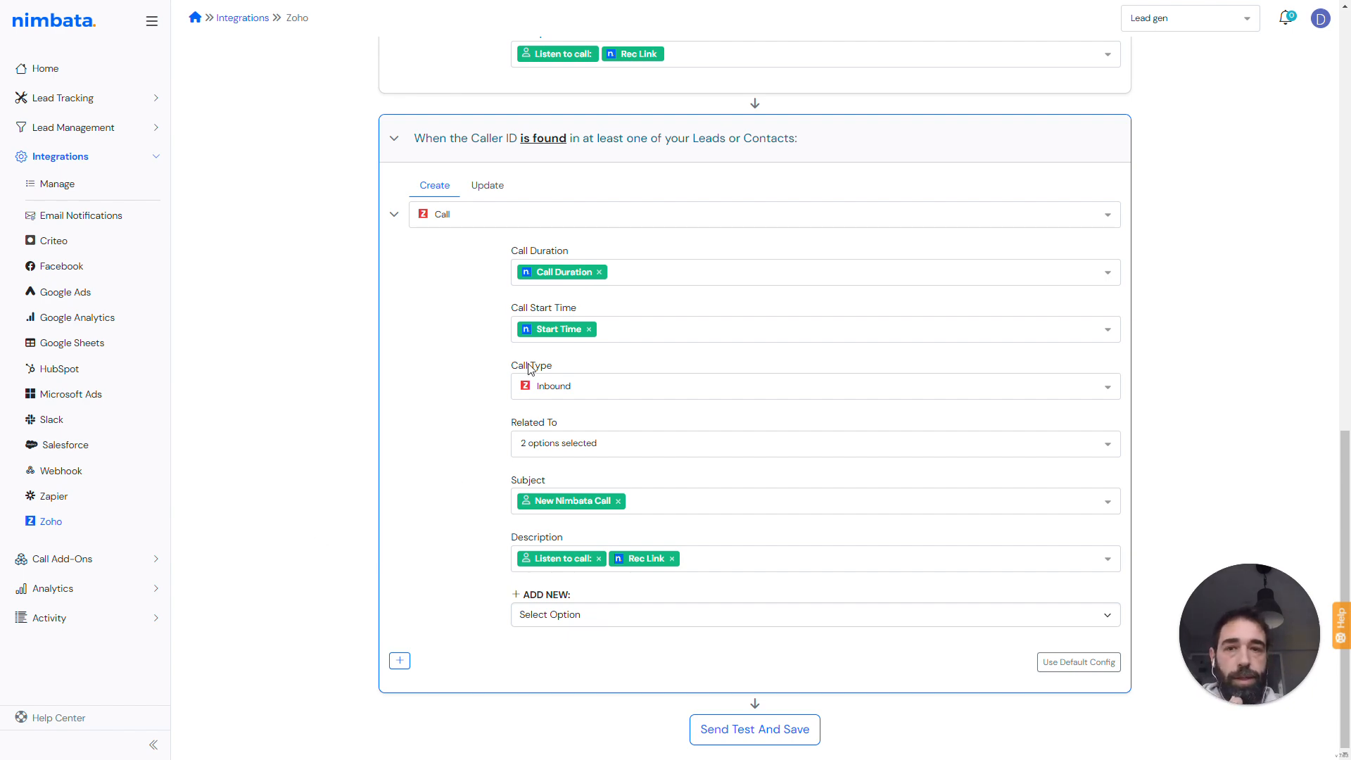
# - Open the test-and-save form and enter a test phone number as Caller ID with Call Duration 90
pyautogui.scroll(9, 517, 389)
pyautogui.scroll(-11, 517, 389)
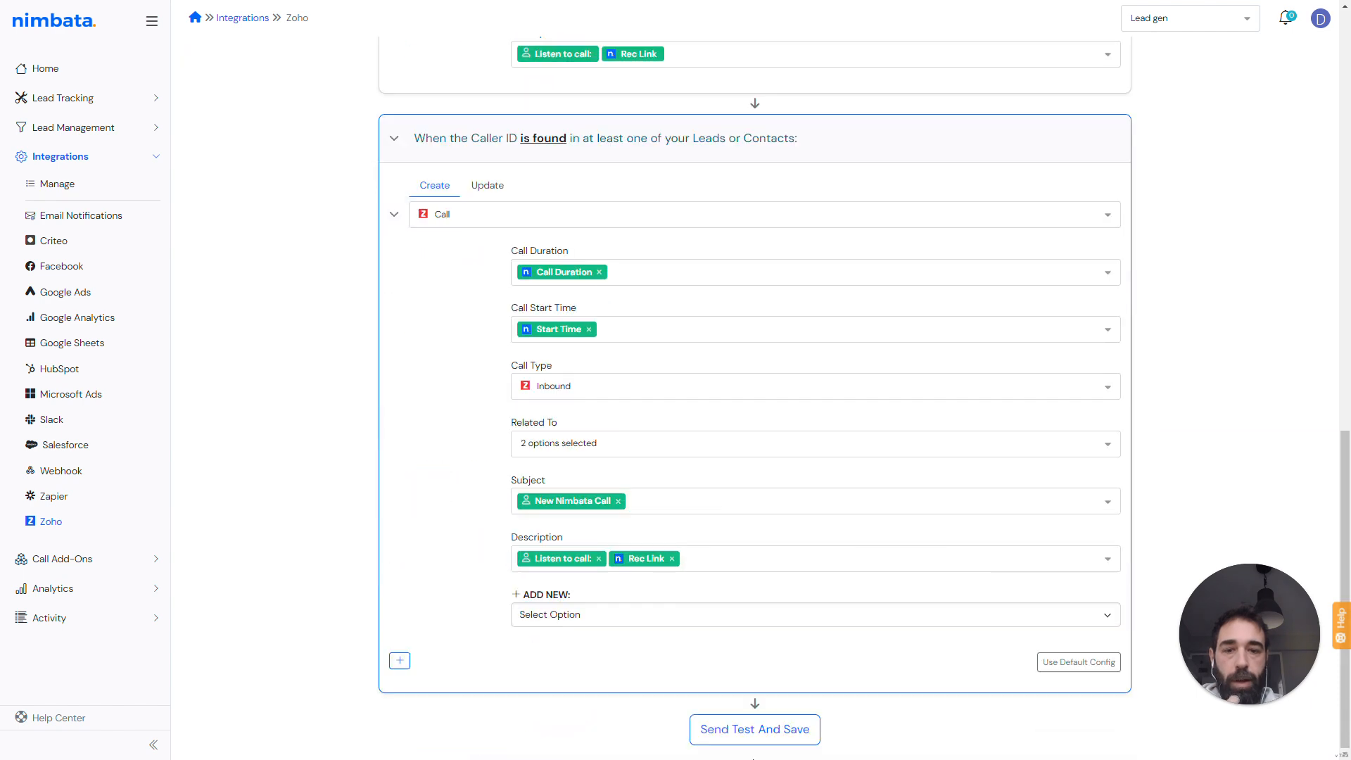
pyautogui.click(748, 737)
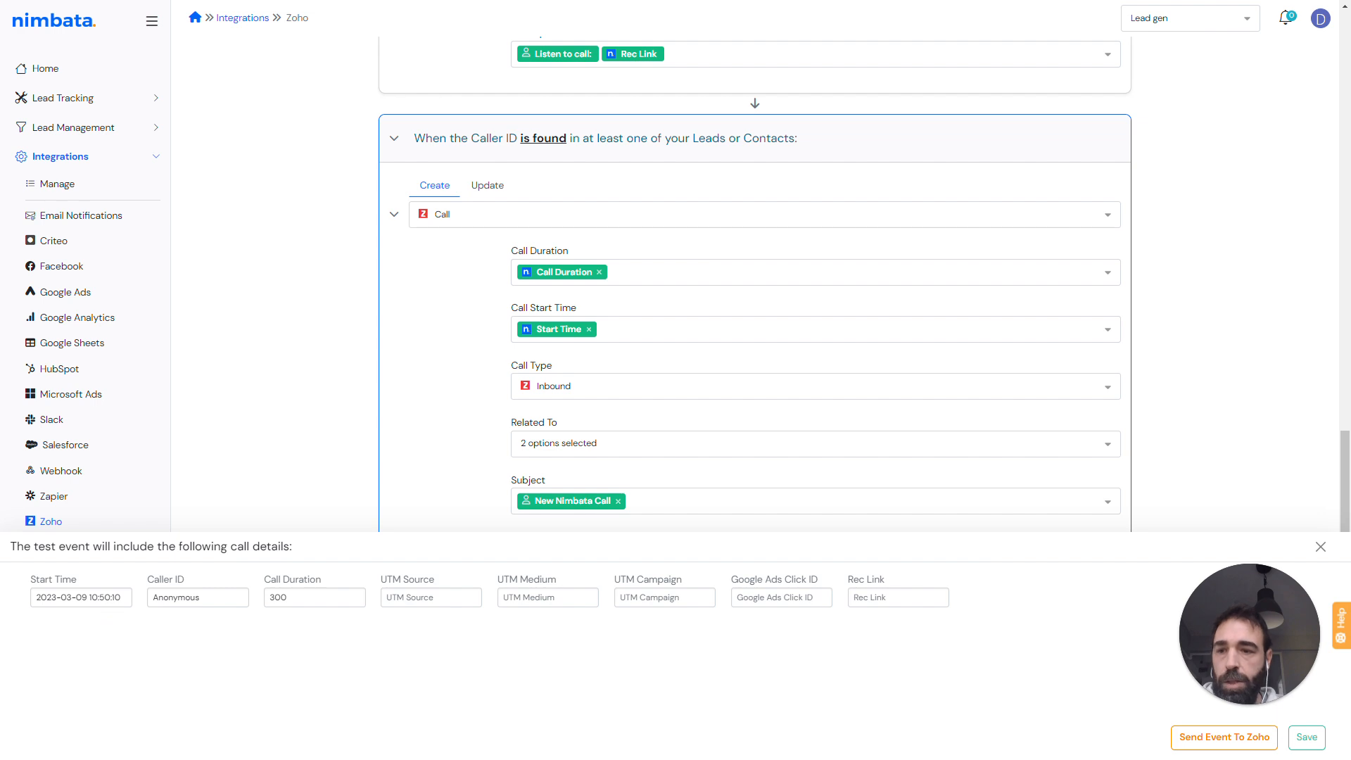
pyautogui.click(202, 597)
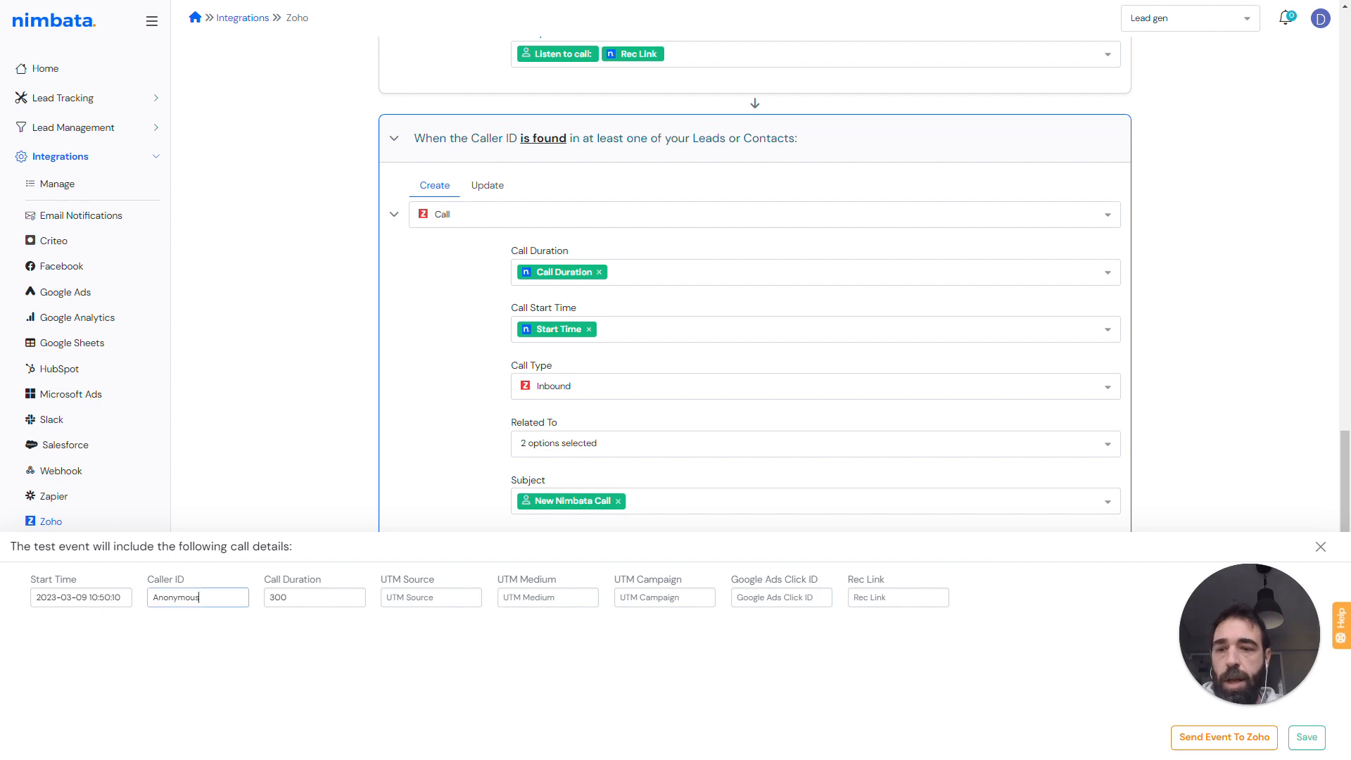
pyautogui.doubleClick(201, 597)
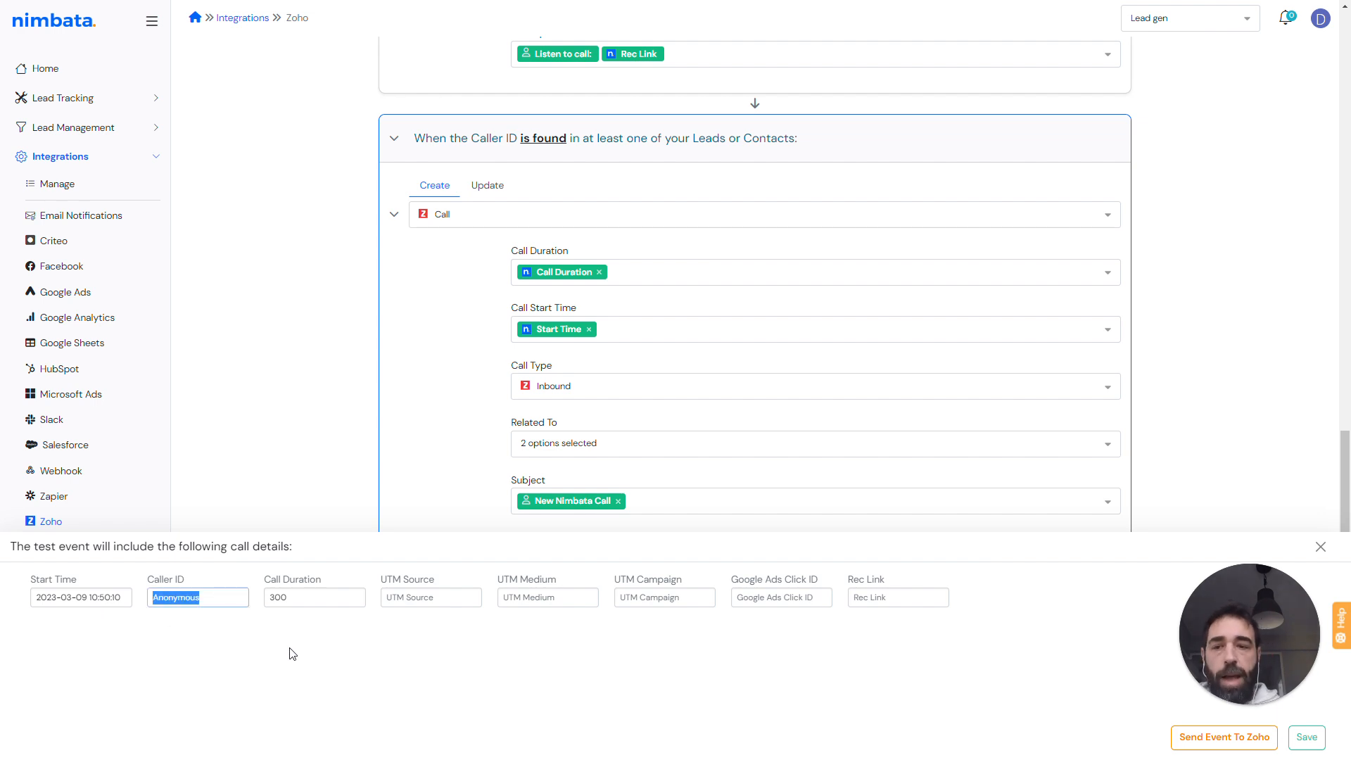
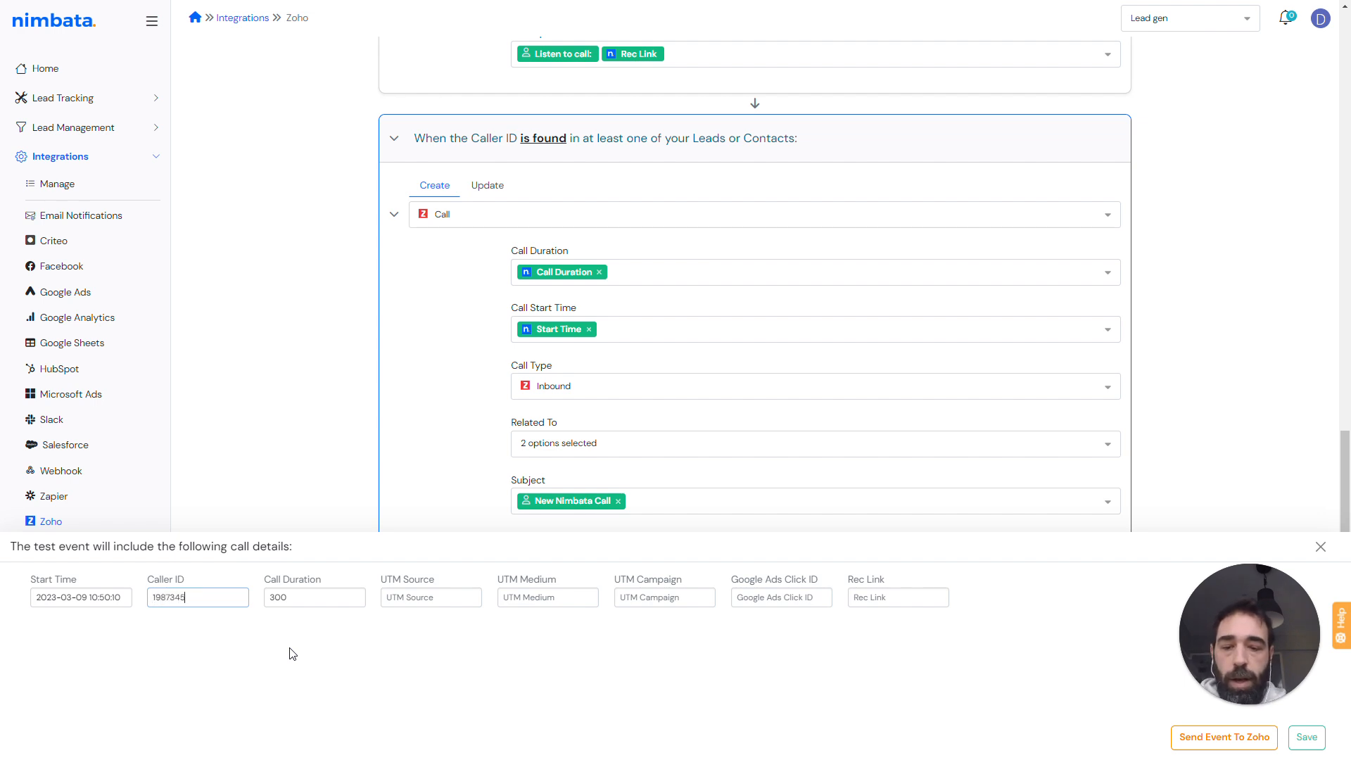
pyautogui.moveTo(290, 597); pyautogui.dragTo(266, 600)
pyautogui.write('90')
# - Fill the test UTM Source google, UTM Medium cpc, UTM Campaign brand campaign 2023 and a sample Google Ads Click ID
pyautogui.press('Tab')
pyautogui.write('google')
pyautogui.press('Tab')
pyautogui.write('cpc')
pyautogui.press('Tab')
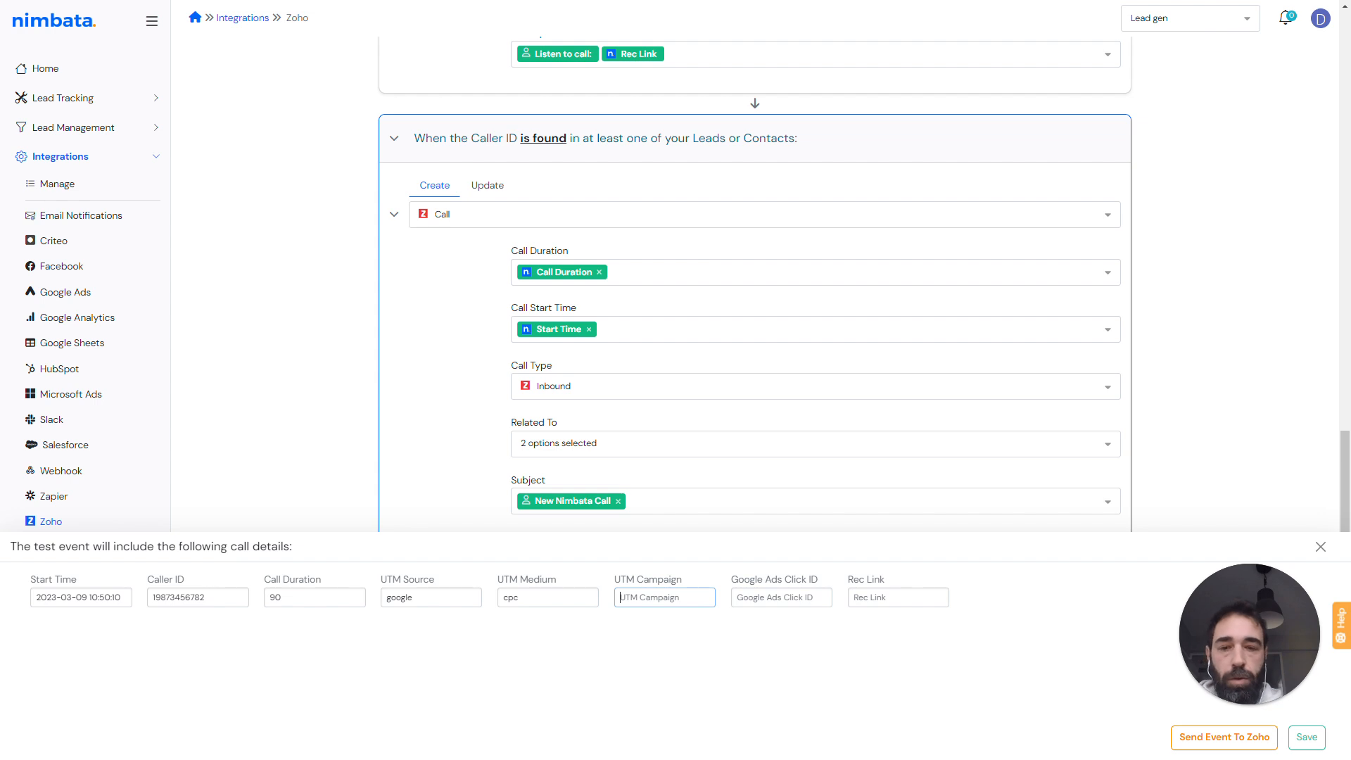
pyautogui.write('brand campaign 2023')
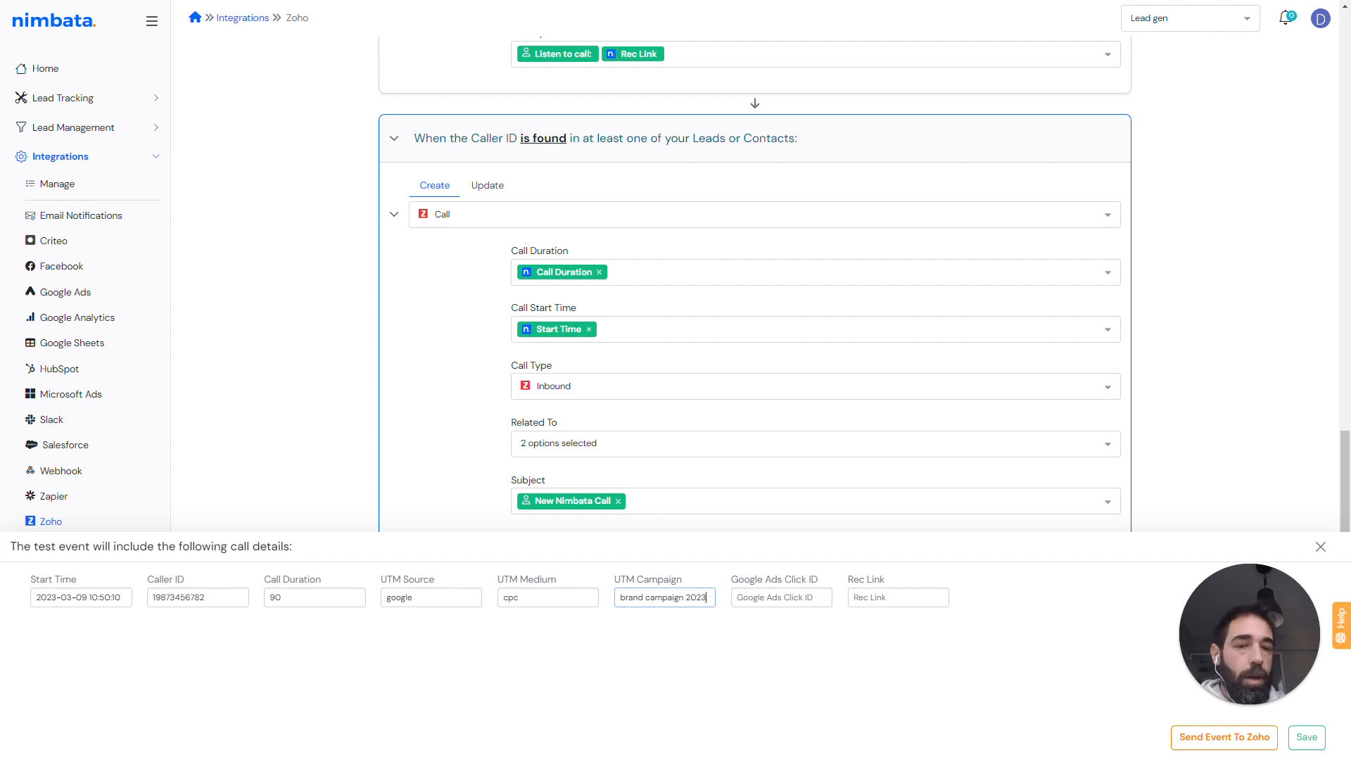
pyautogui.press('Tab')
pyautogui.write('refd')
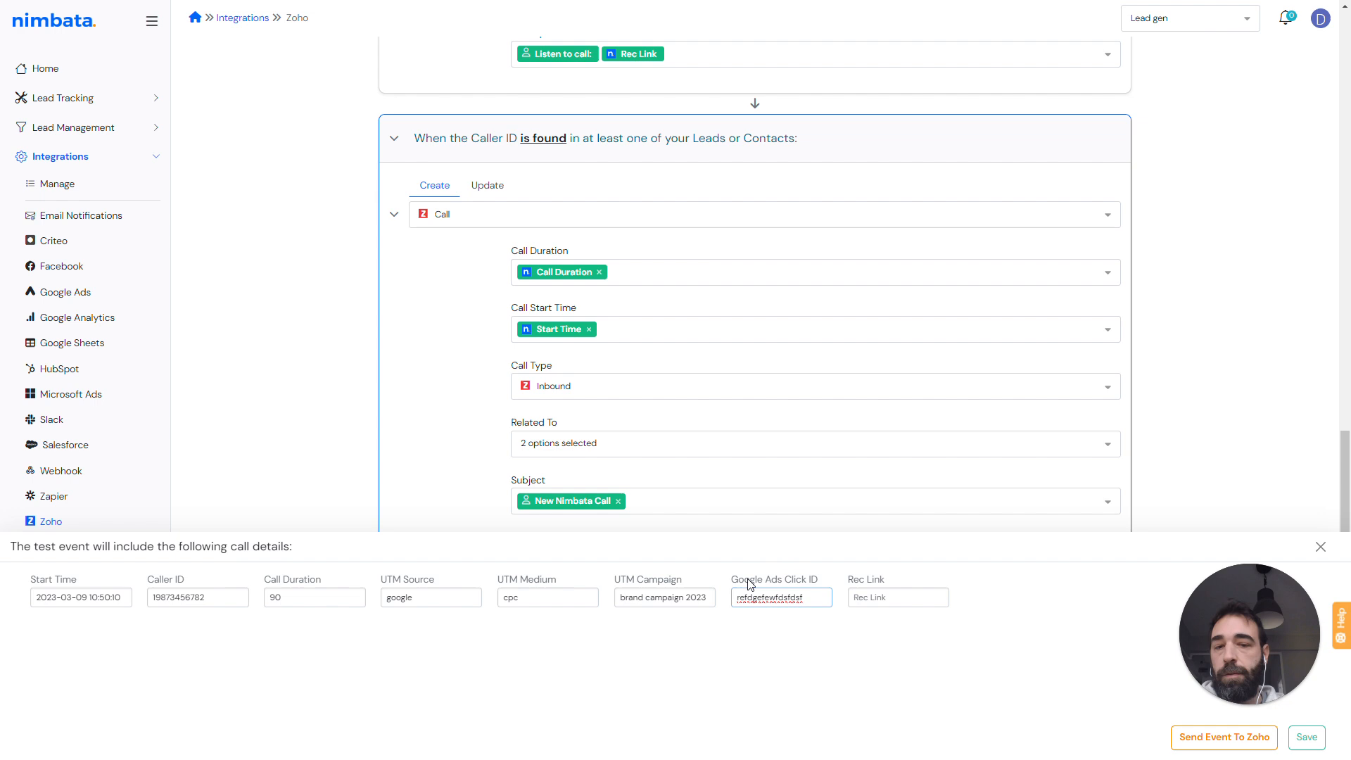
pyautogui.click(898, 596)
pyautogui.write('https://app.n')
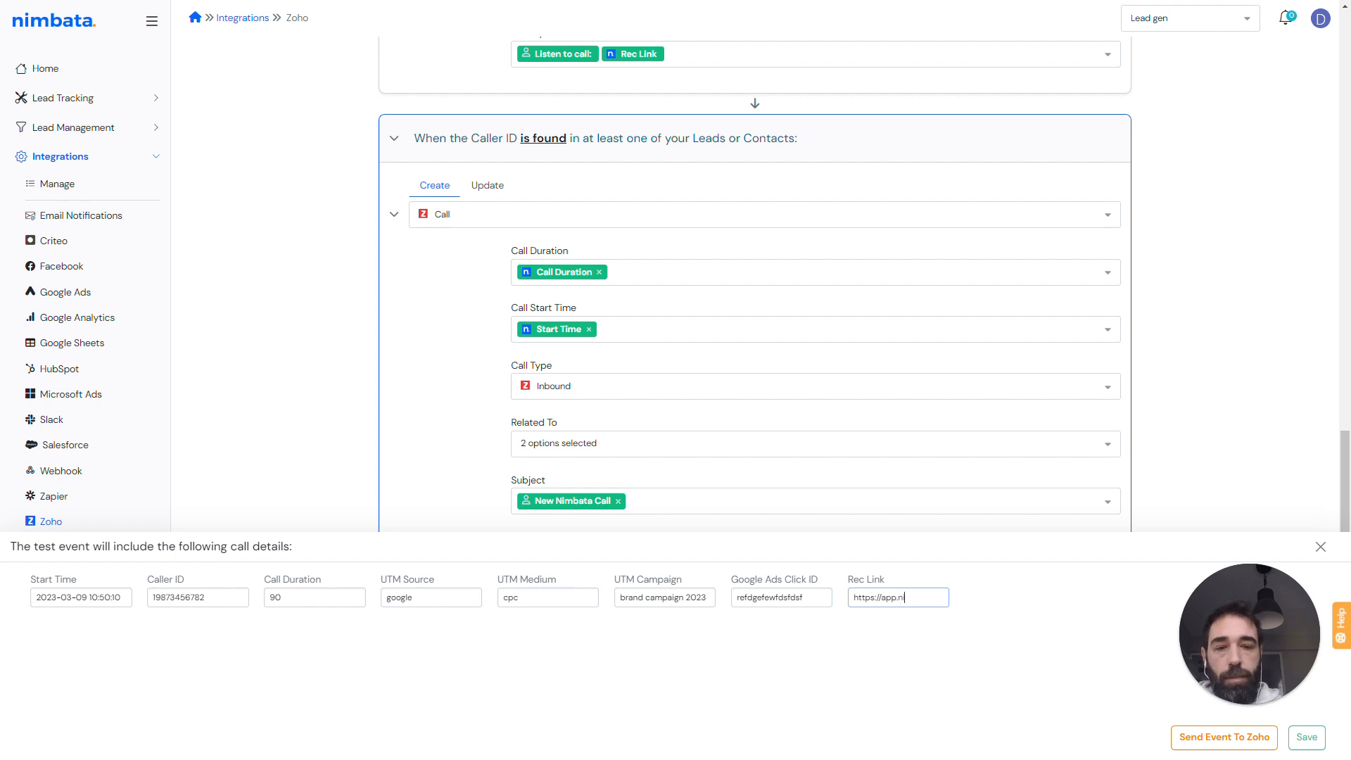
pyautogui.write('imbata.com/')
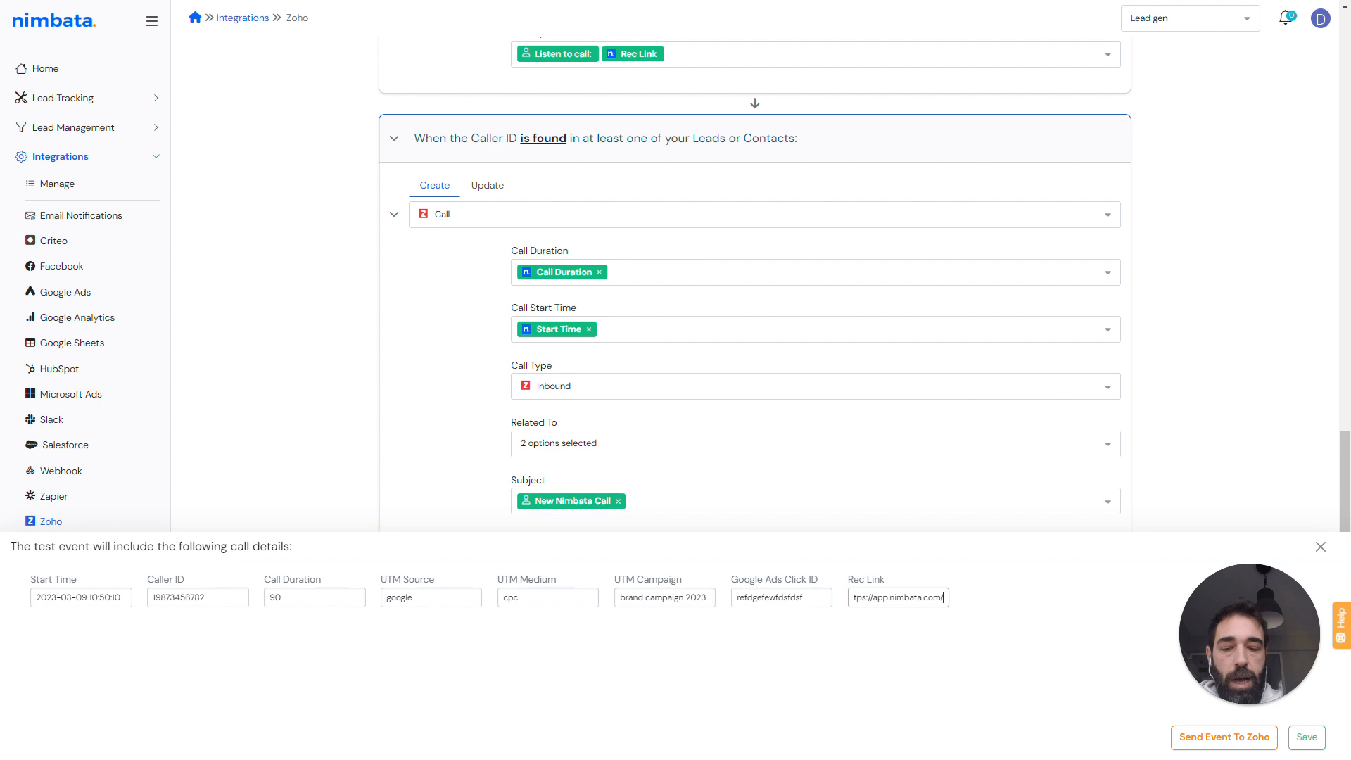
pyautogui.write('recording.mp3')
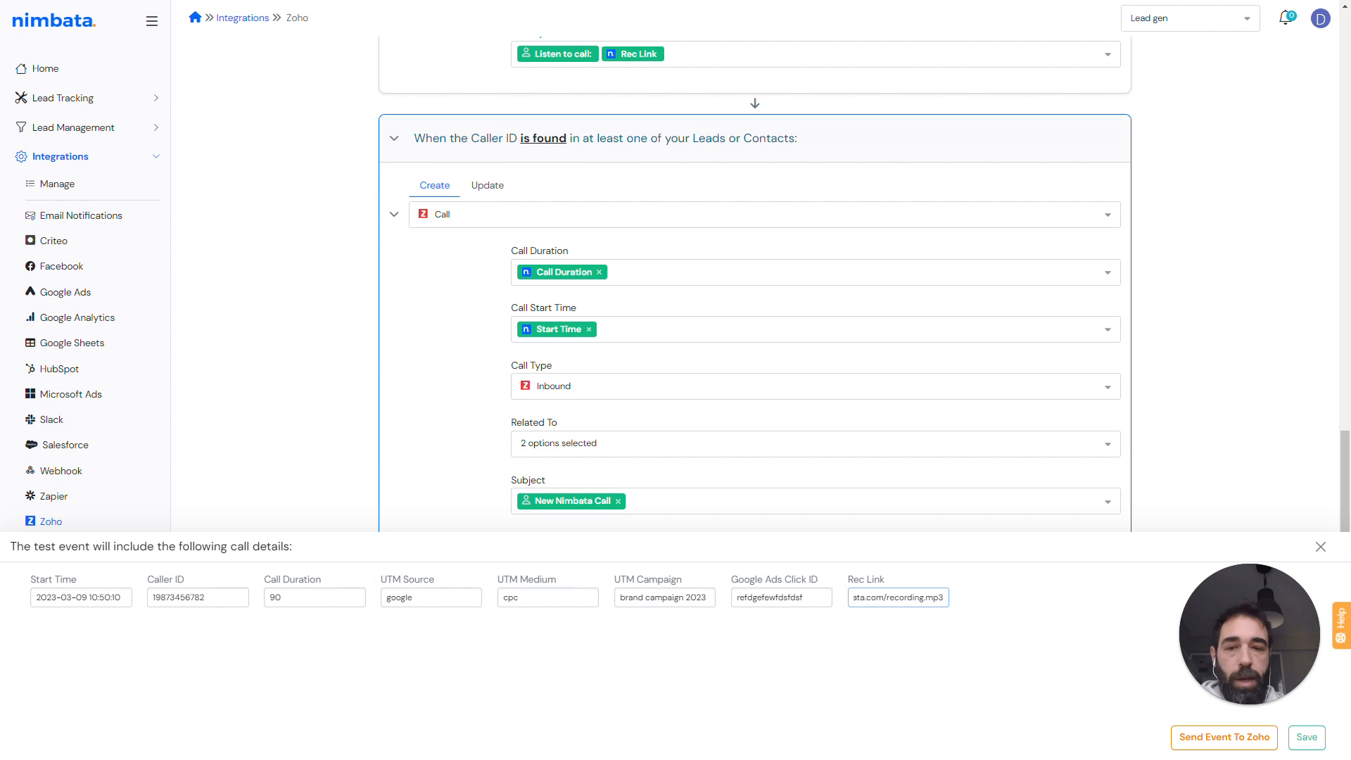
pyautogui.click(1215, 296)
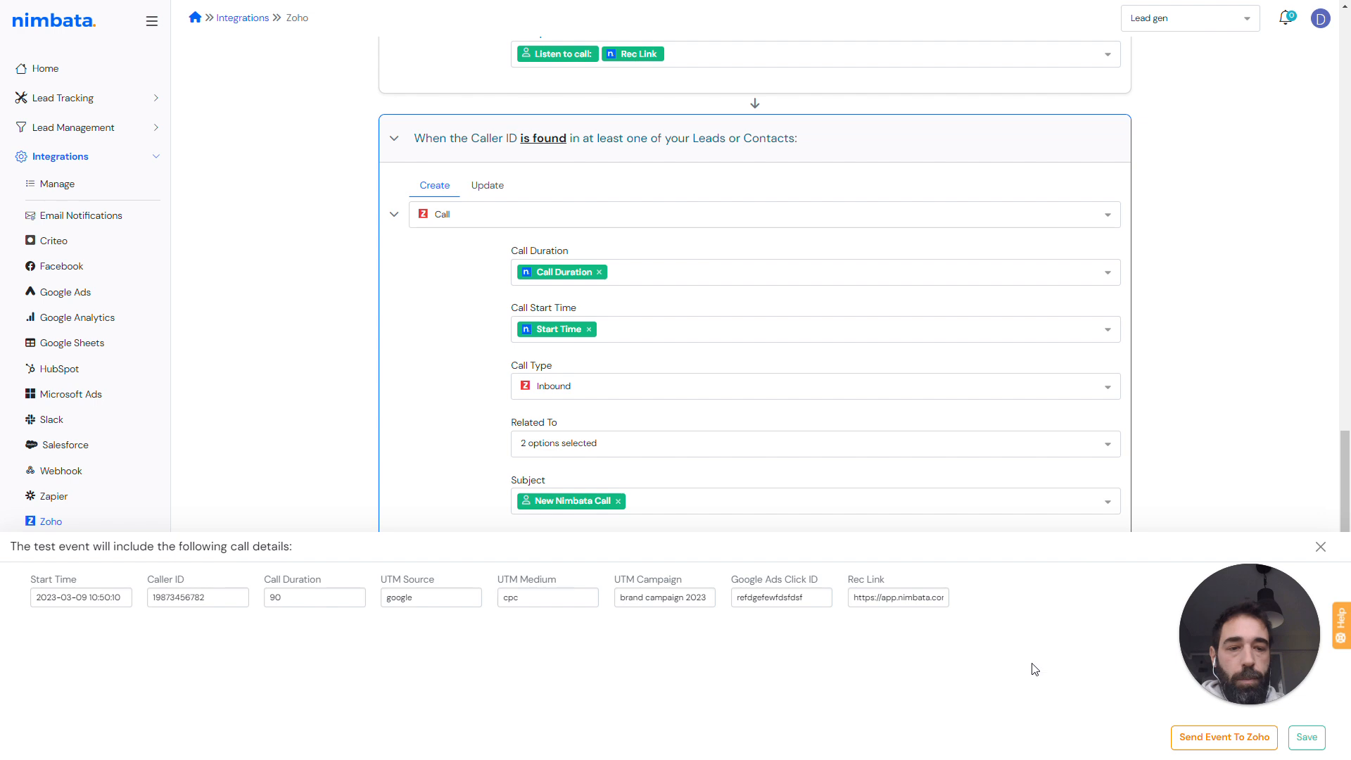
pyautogui.click(1230, 739)
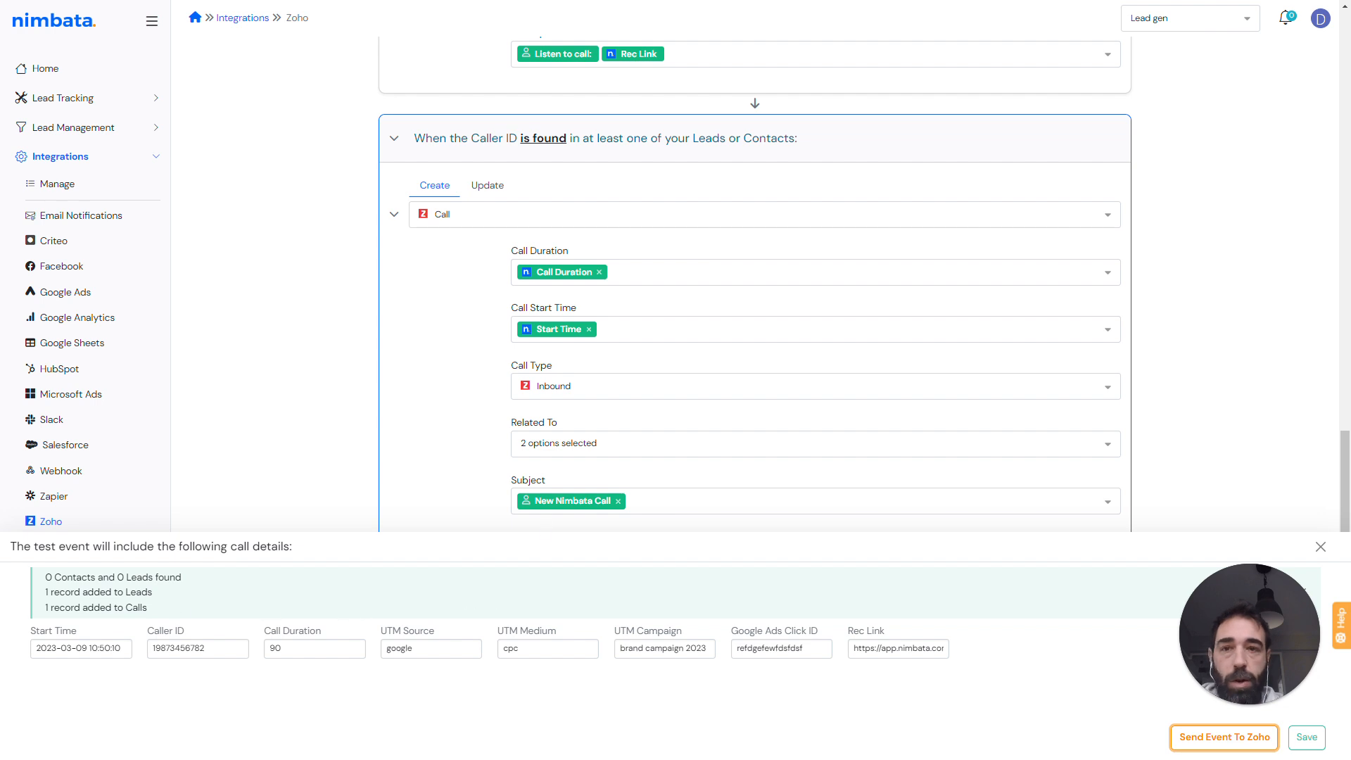
# - Switch to the Zoho CRM tab and open the newest lead in the Leads list
pyautogui.click(621, 468)
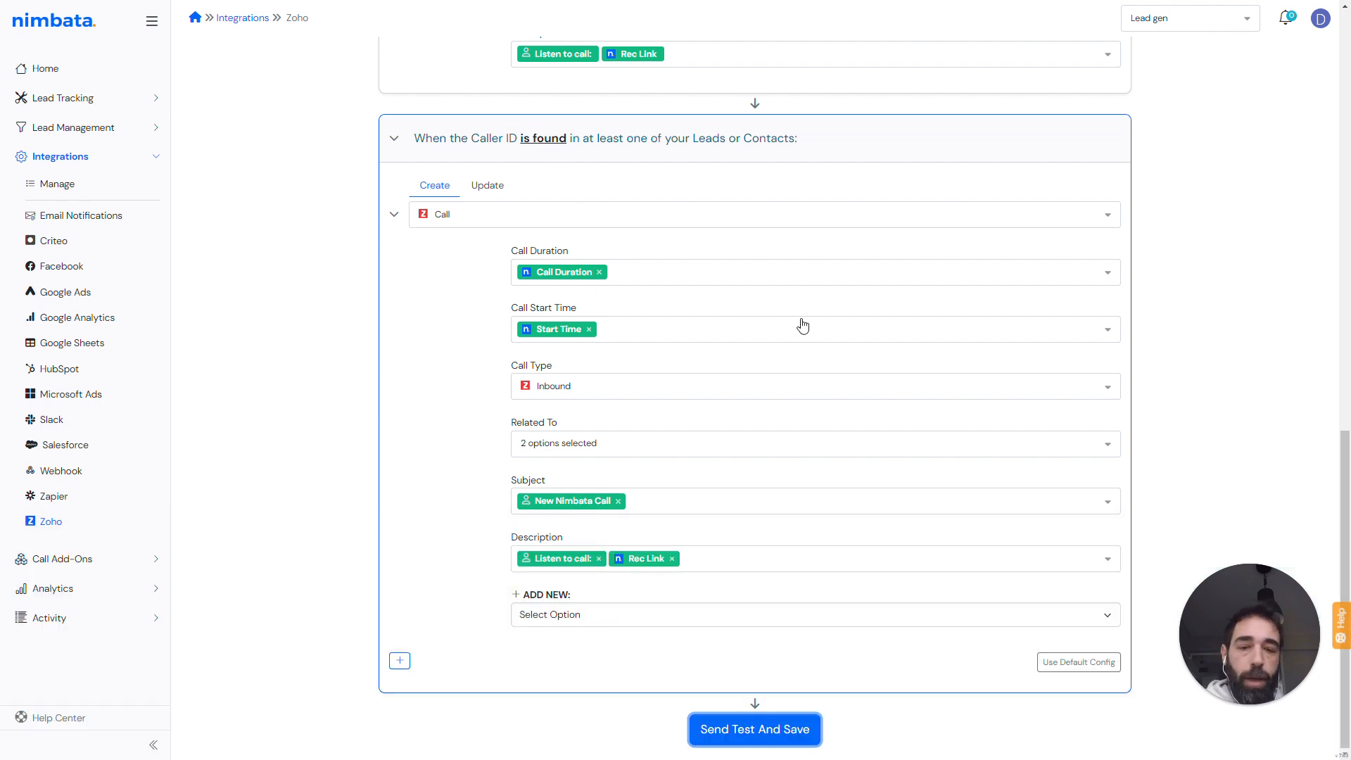
pyautogui.press('F11')
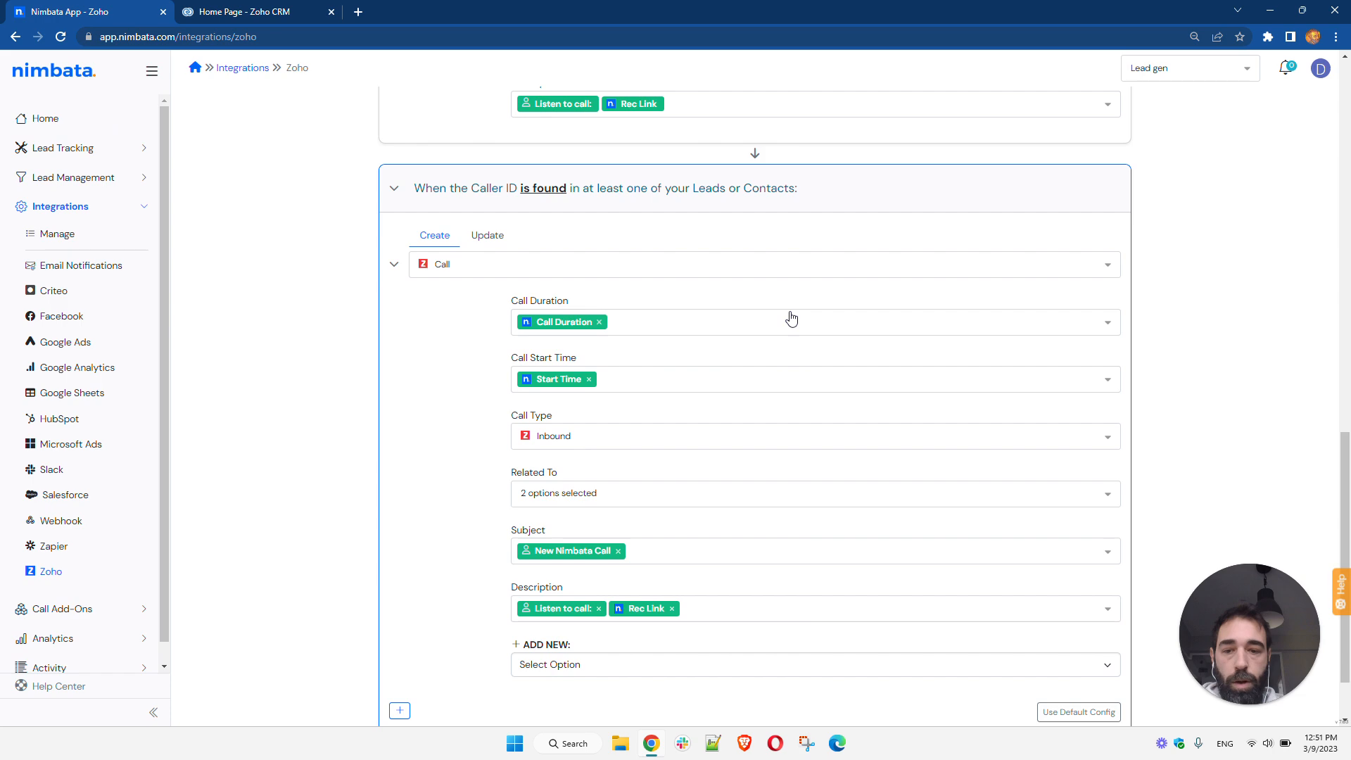
pyautogui.click(257, 12)
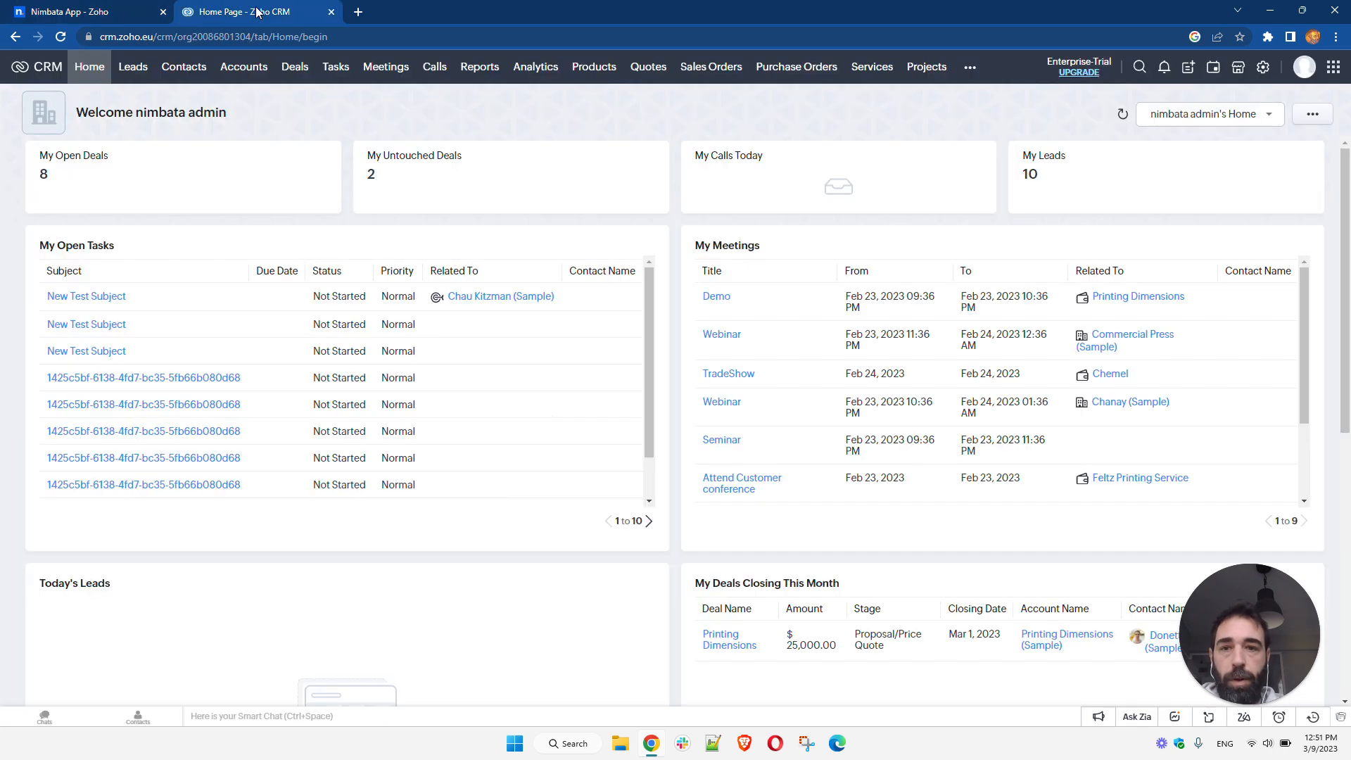
pyautogui.click(139, 69)
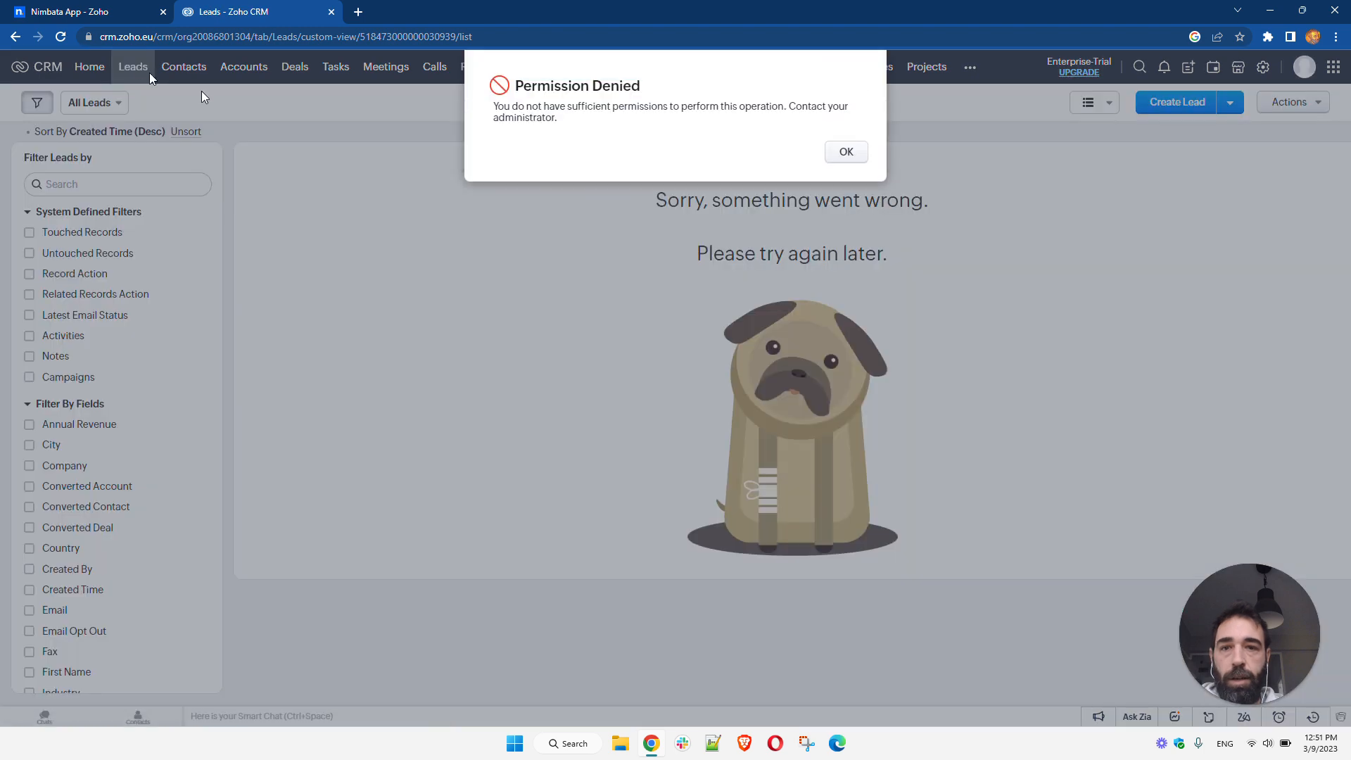
pyautogui.click(852, 156)
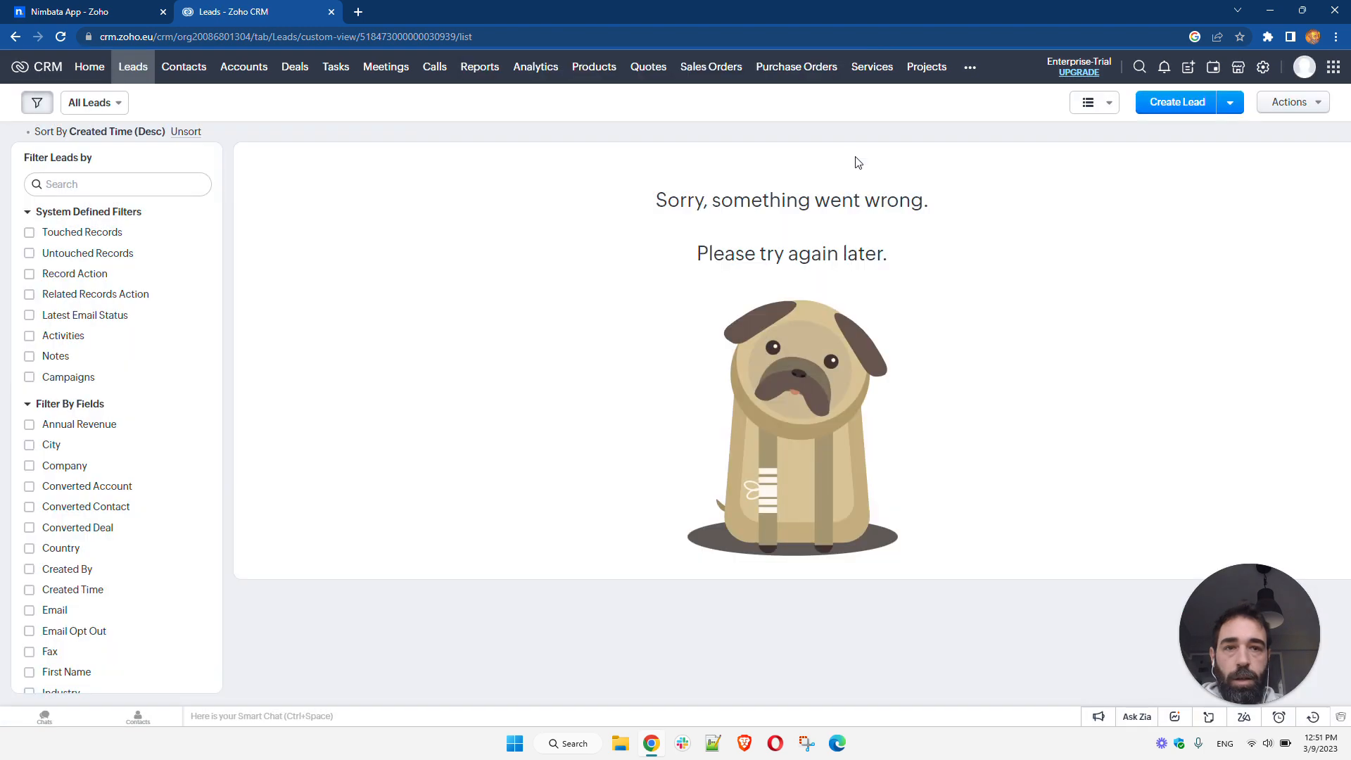
pyautogui.click(133, 66)
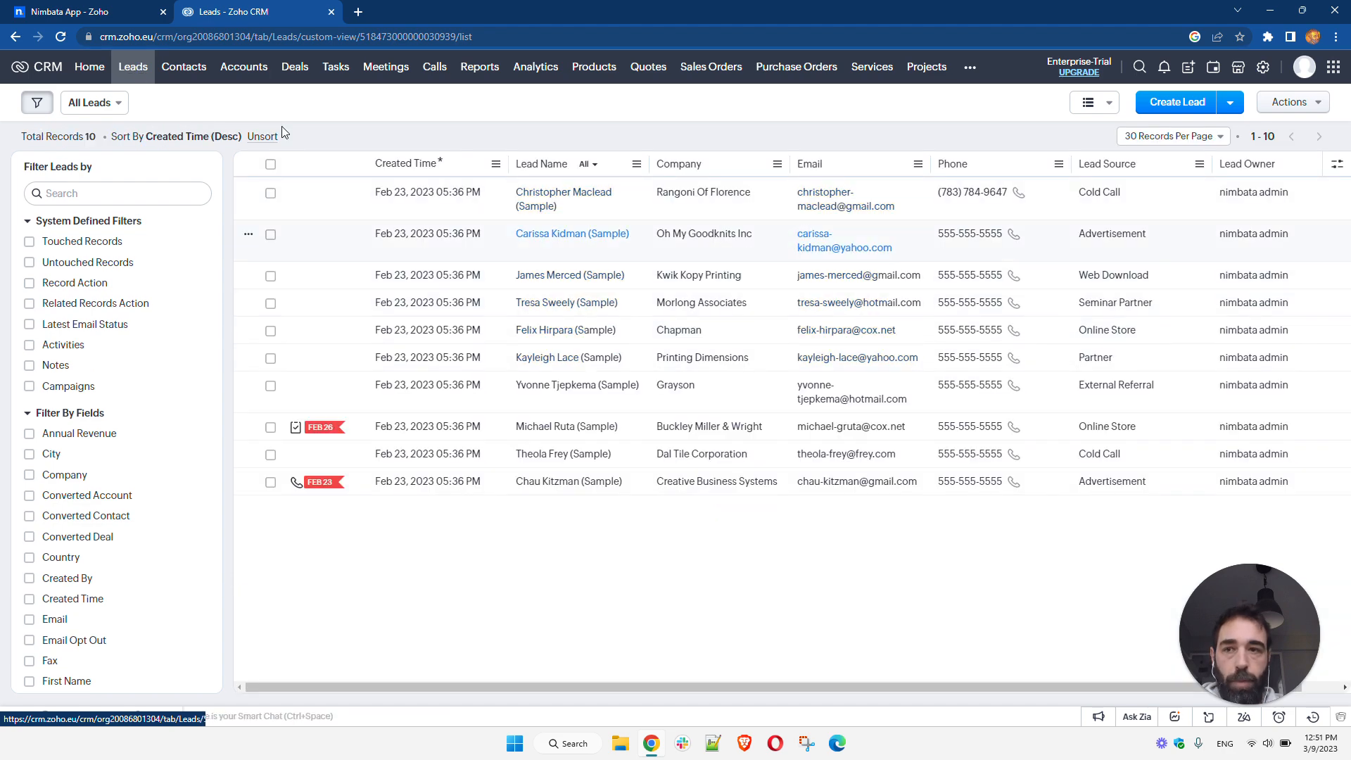
pyautogui.click(168, 103)
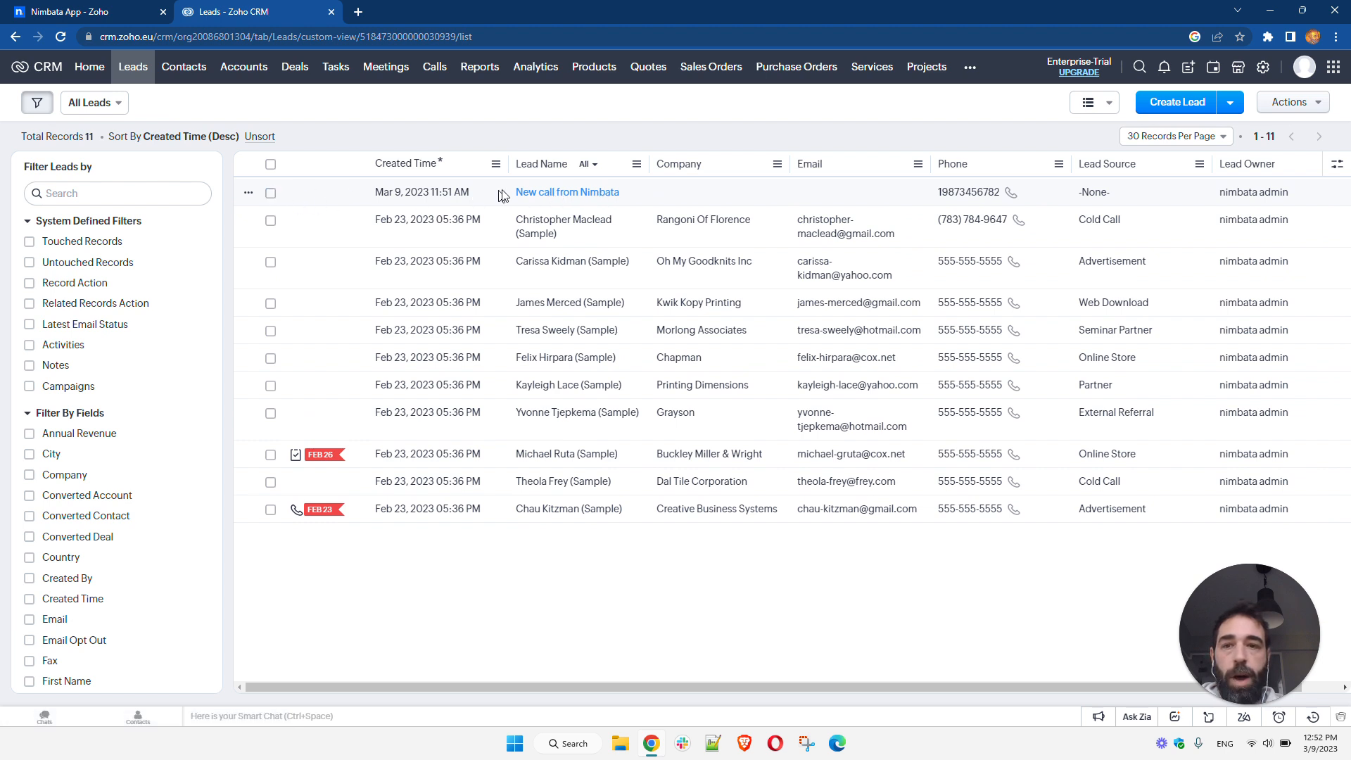
pyautogui.click(585, 199)
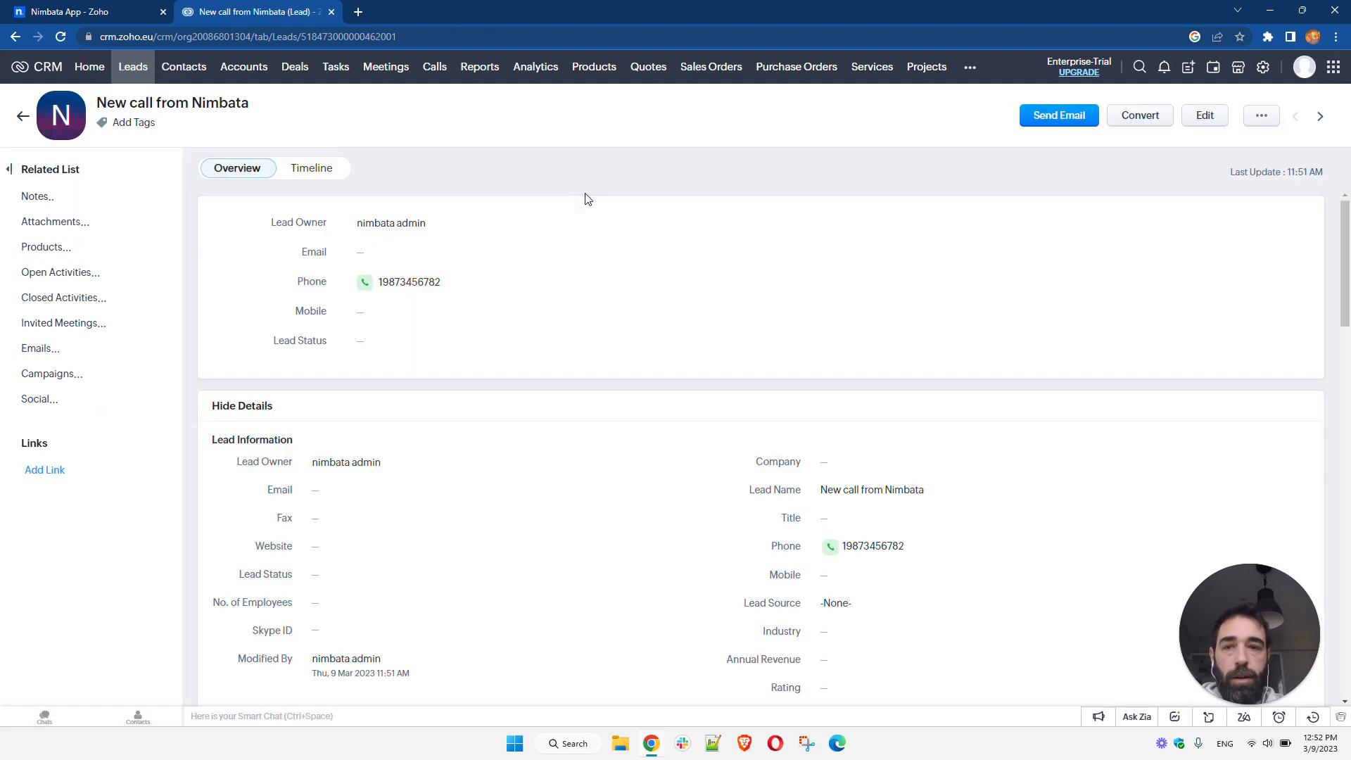
# - Review the lead's description and open its closed call record to check the call description
pyautogui.scroll(-7, 614, 302)
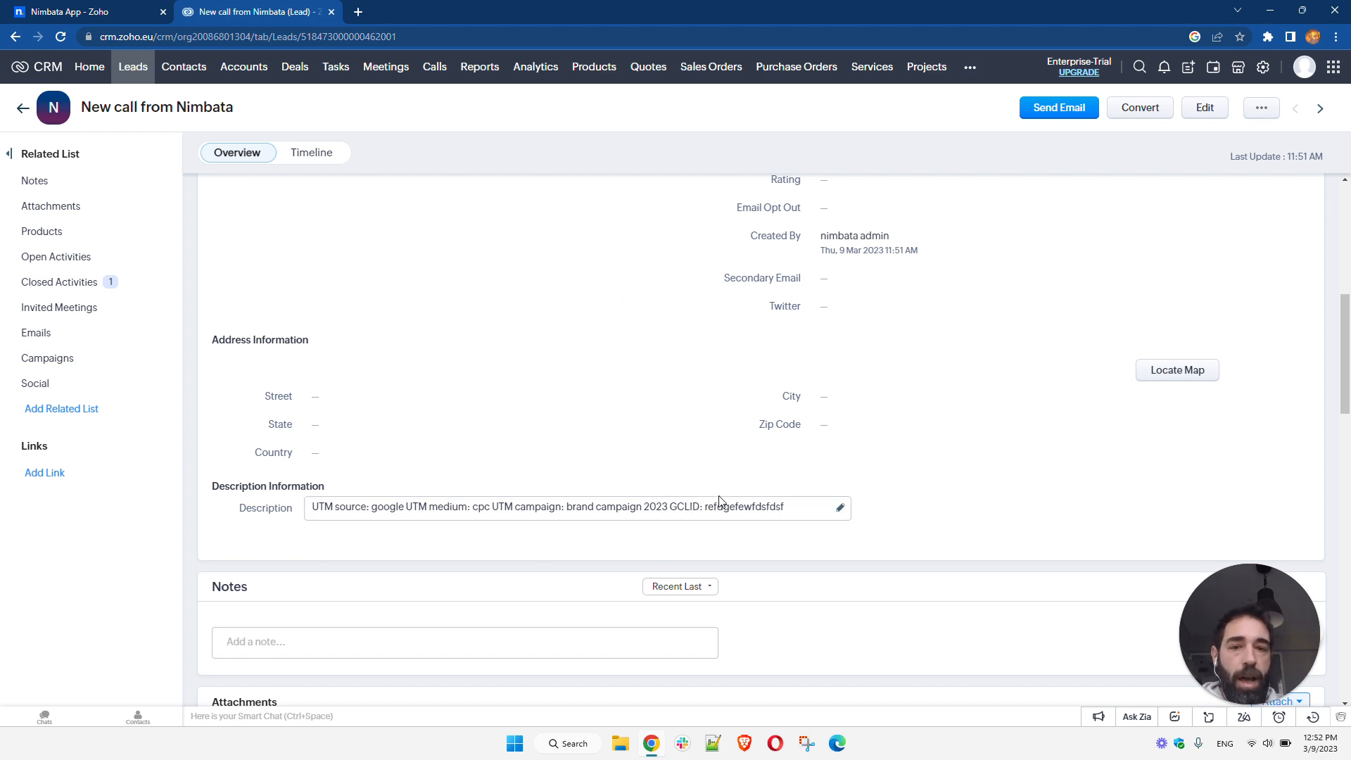
pyautogui.scroll(-7, 675, 496)
pyautogui.scroll(-3, 701, 492)
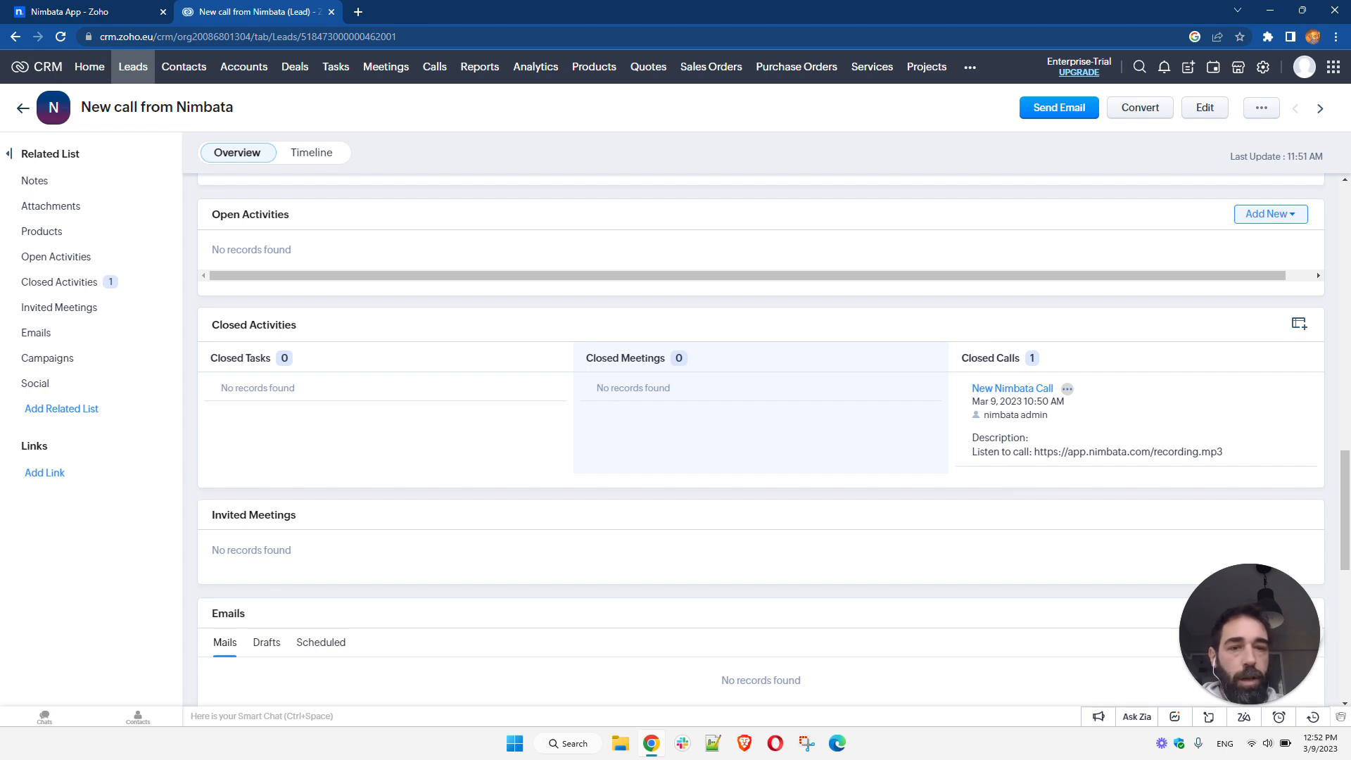
pyautogui.click(1032, 388)
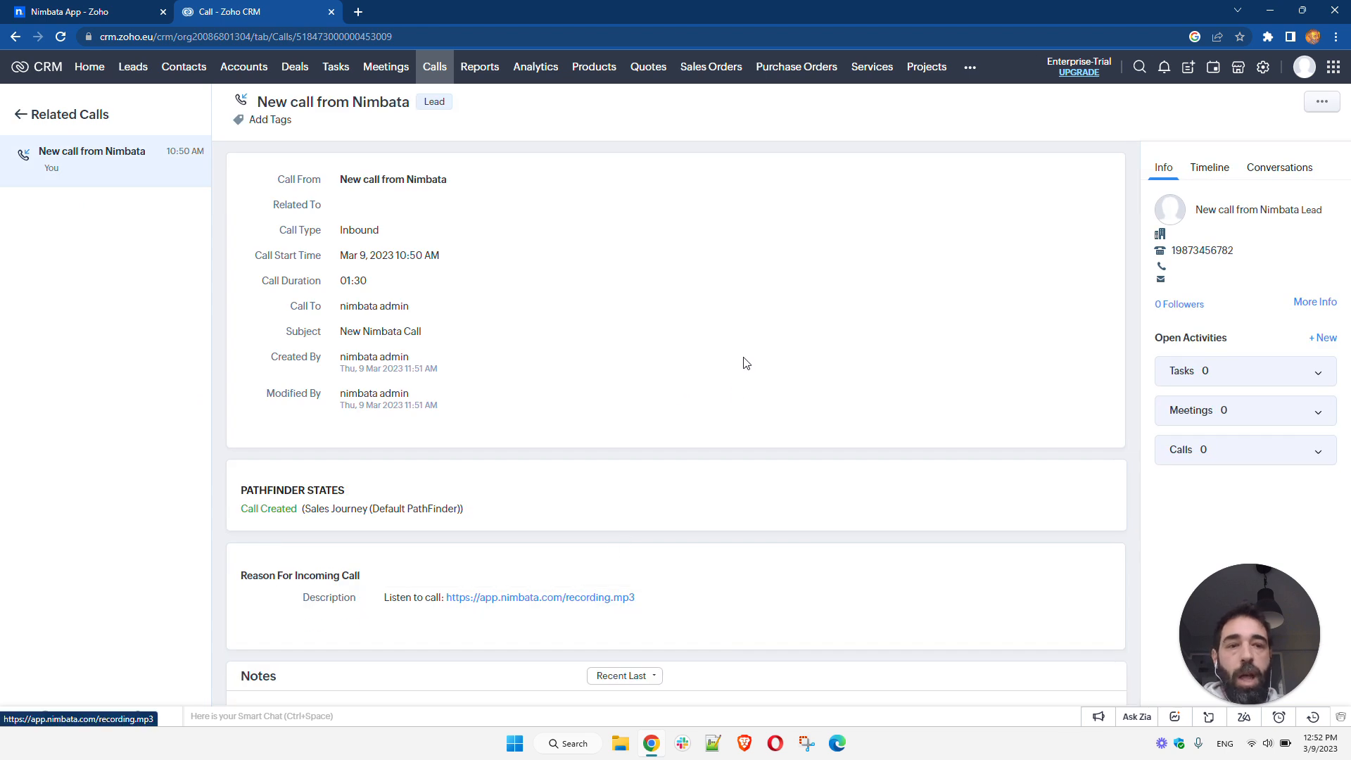
pyautogui.scroll(-1, 750, 358)
pyautogui.scroll(1, 751, 354)
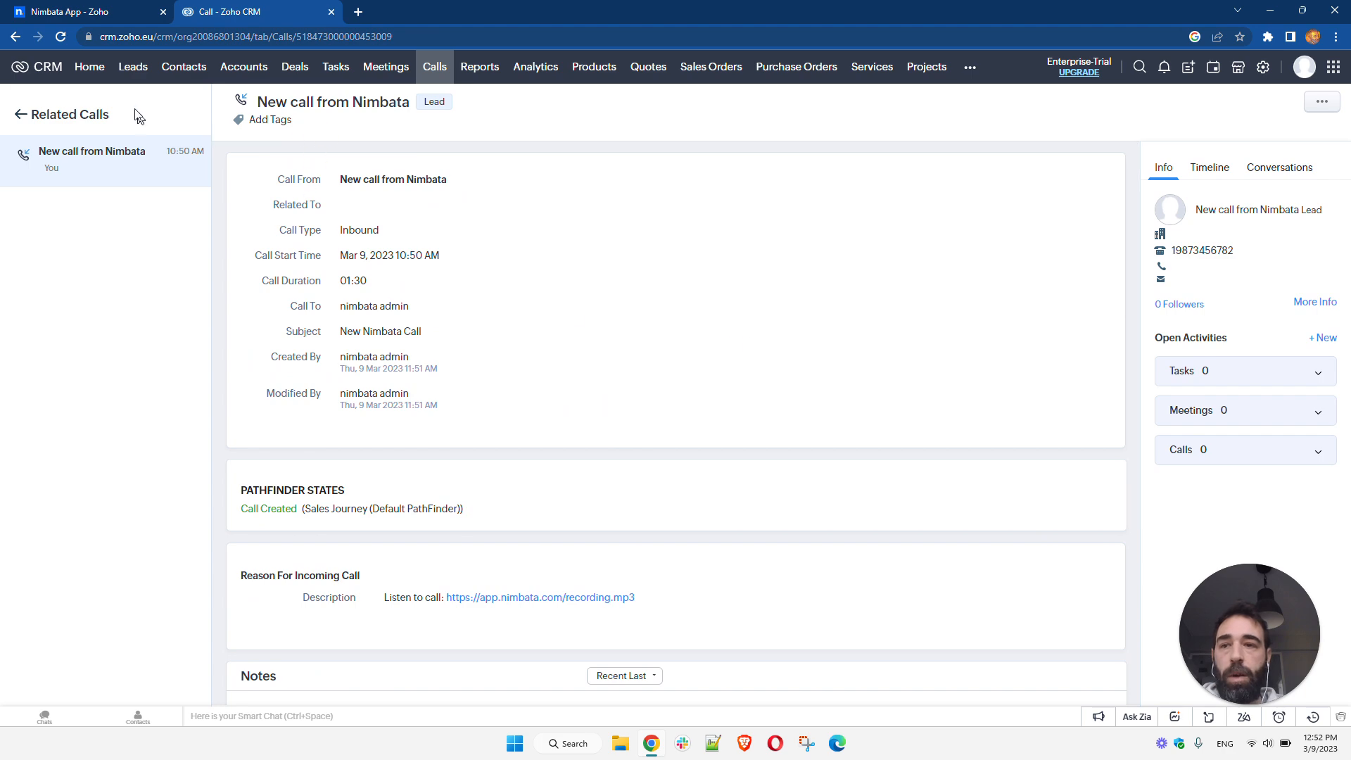
# - Return to the new lead from the Leads list, review its details and open its Convert page without converting
pyautogui.click(140, 75)
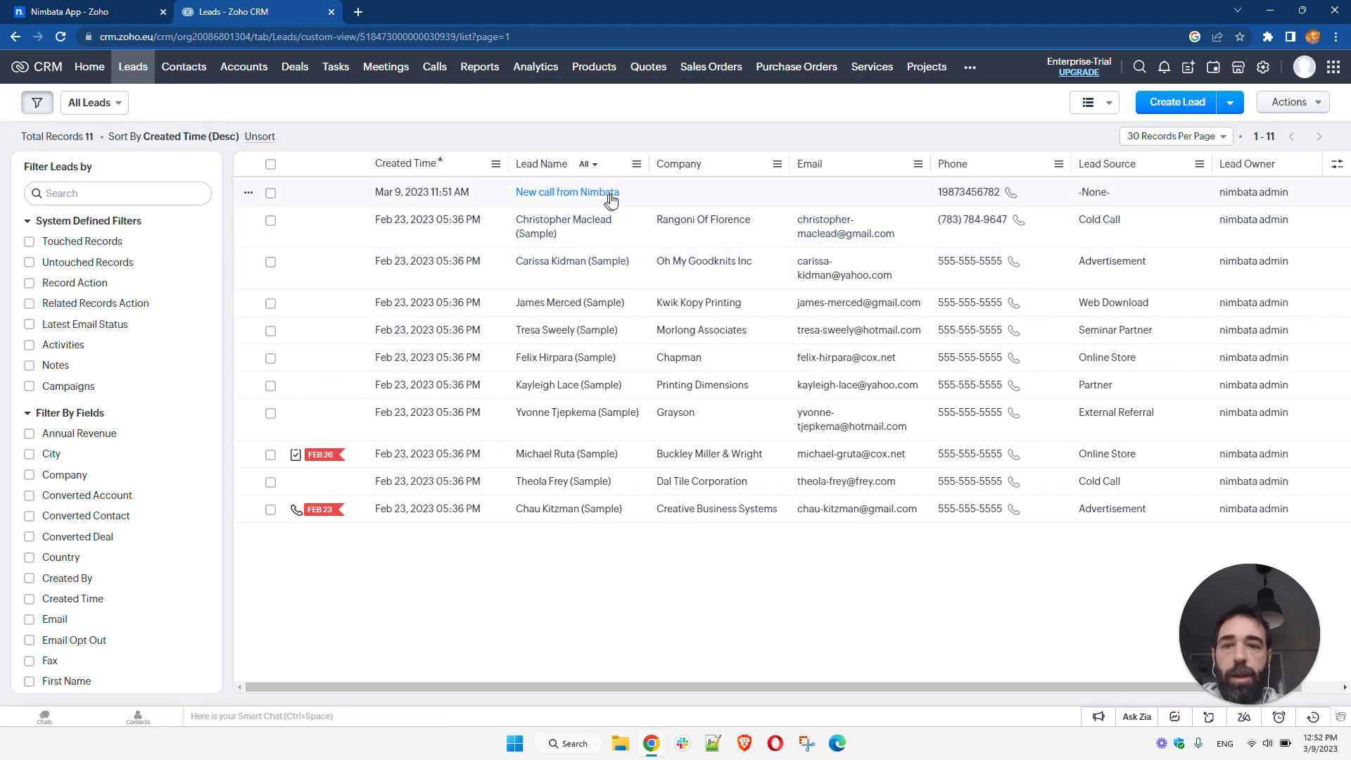
pyautogui.click(586, 196)
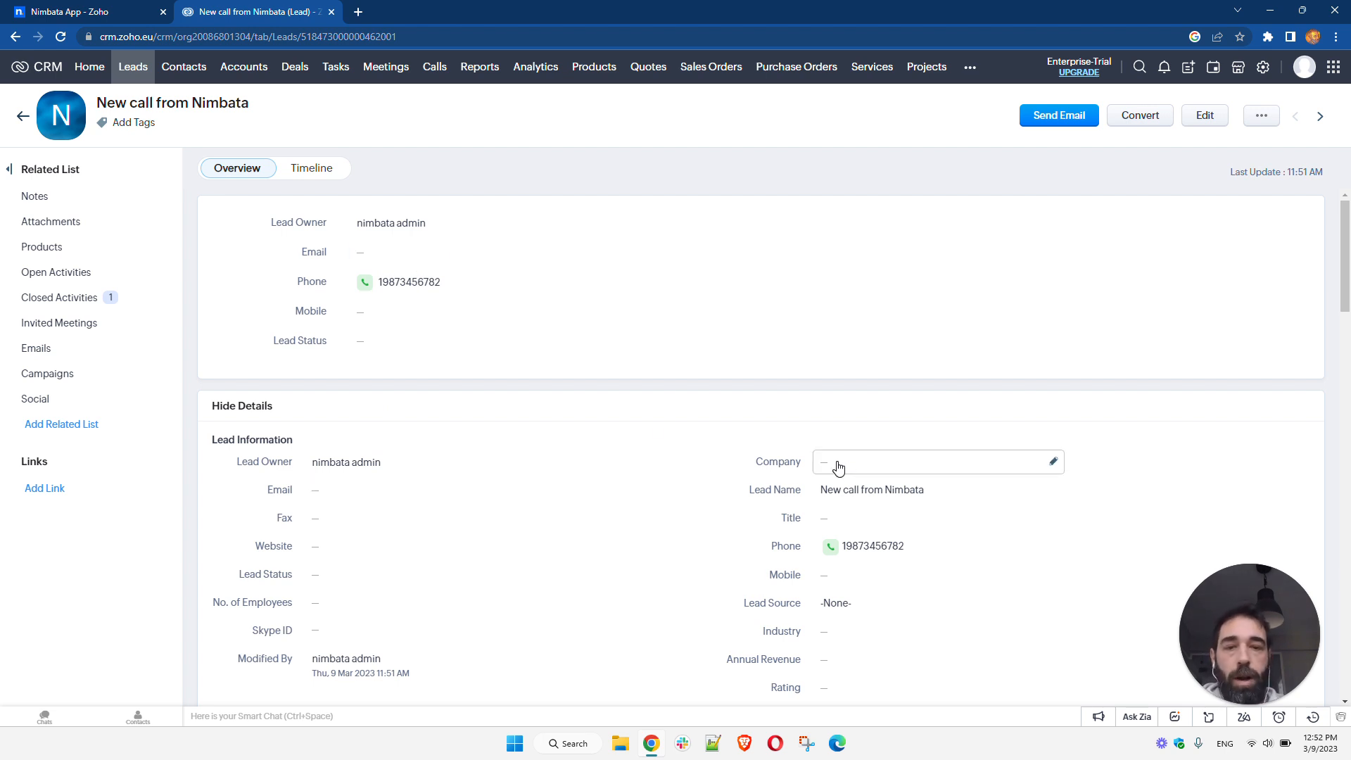
pyautogui.scroll(-3, 609, 465)
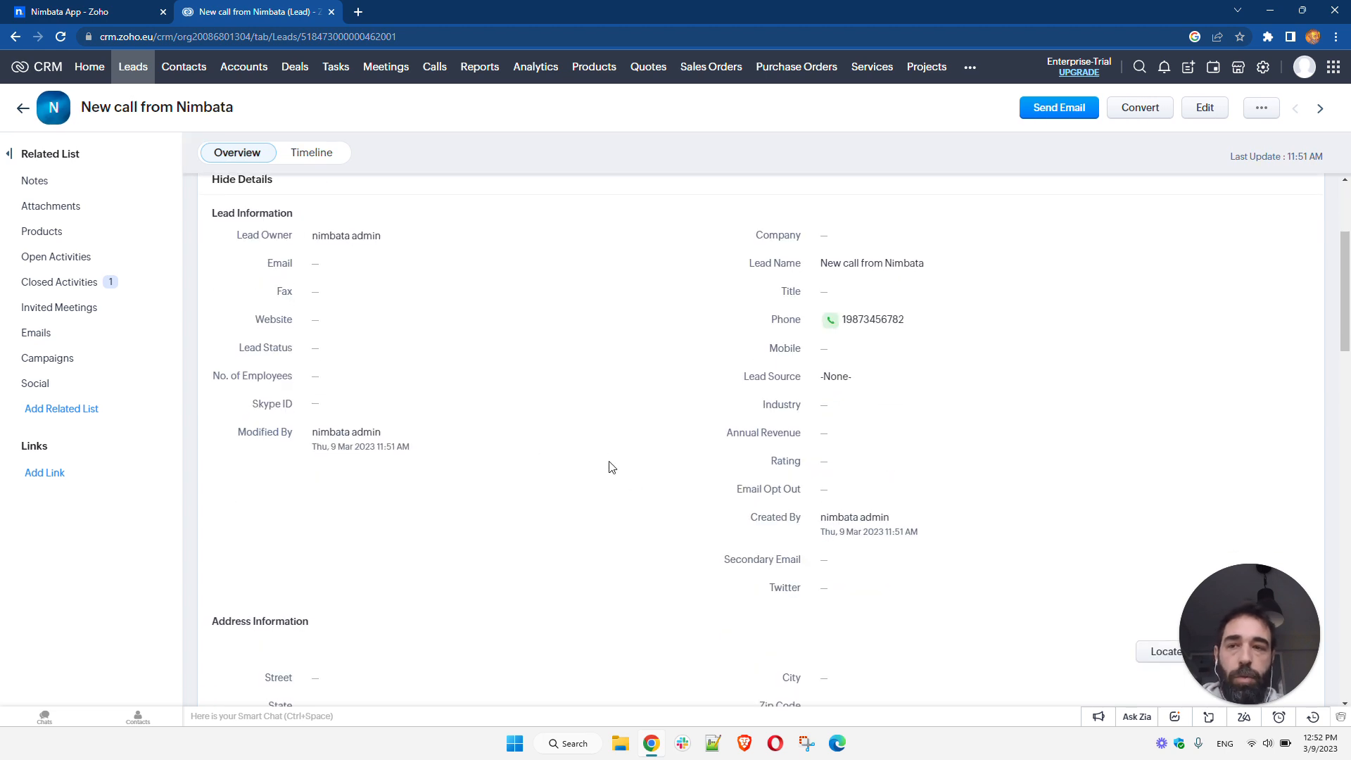
pyautogui.scroll(3, 594, 477)
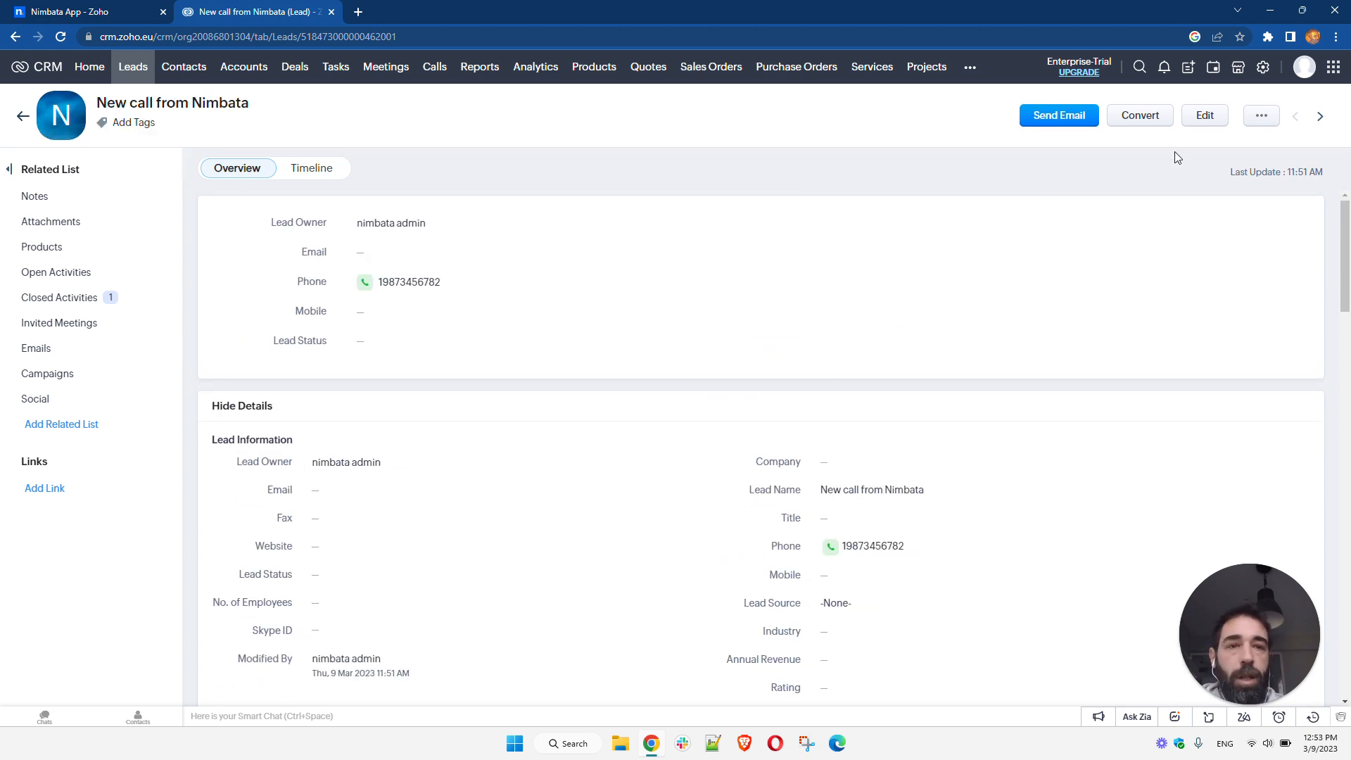
pyautogui.click(1165, 124)
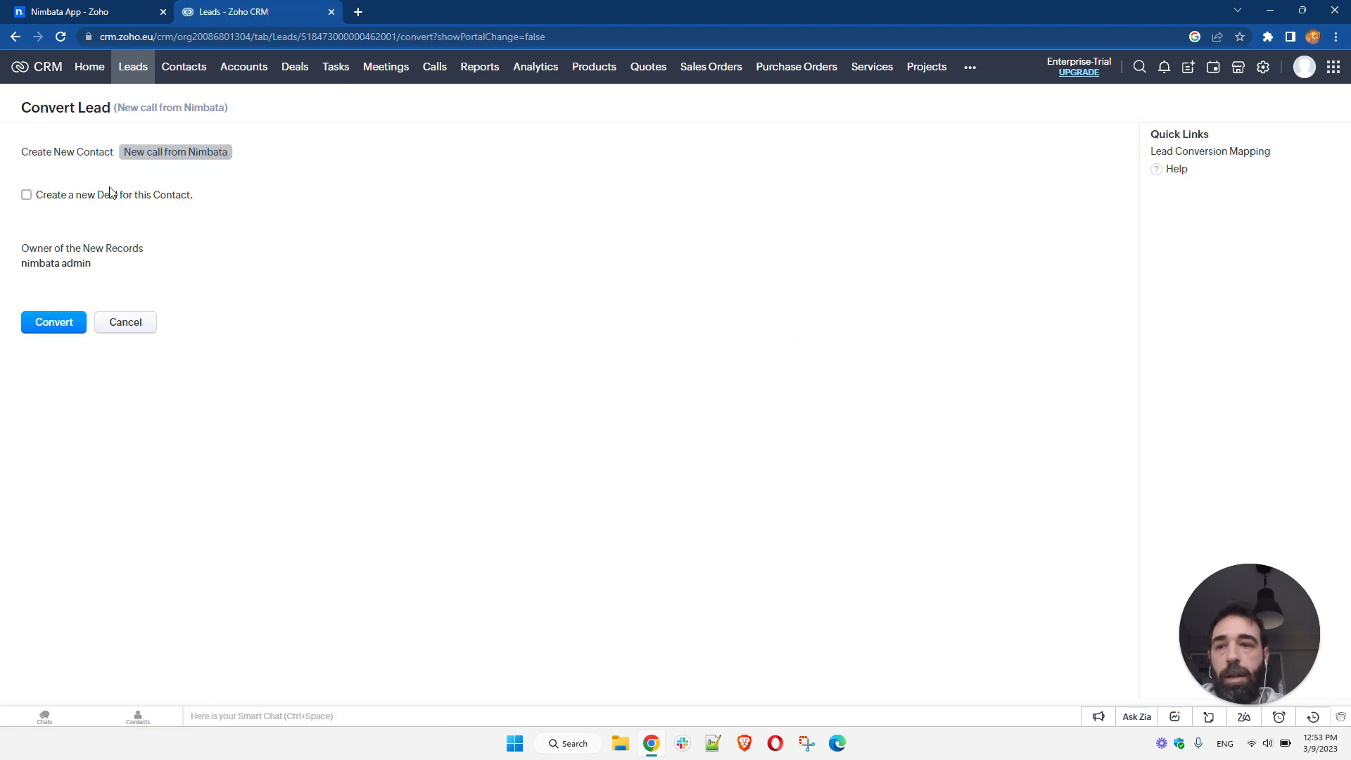
pyautogui.click(135, 330)
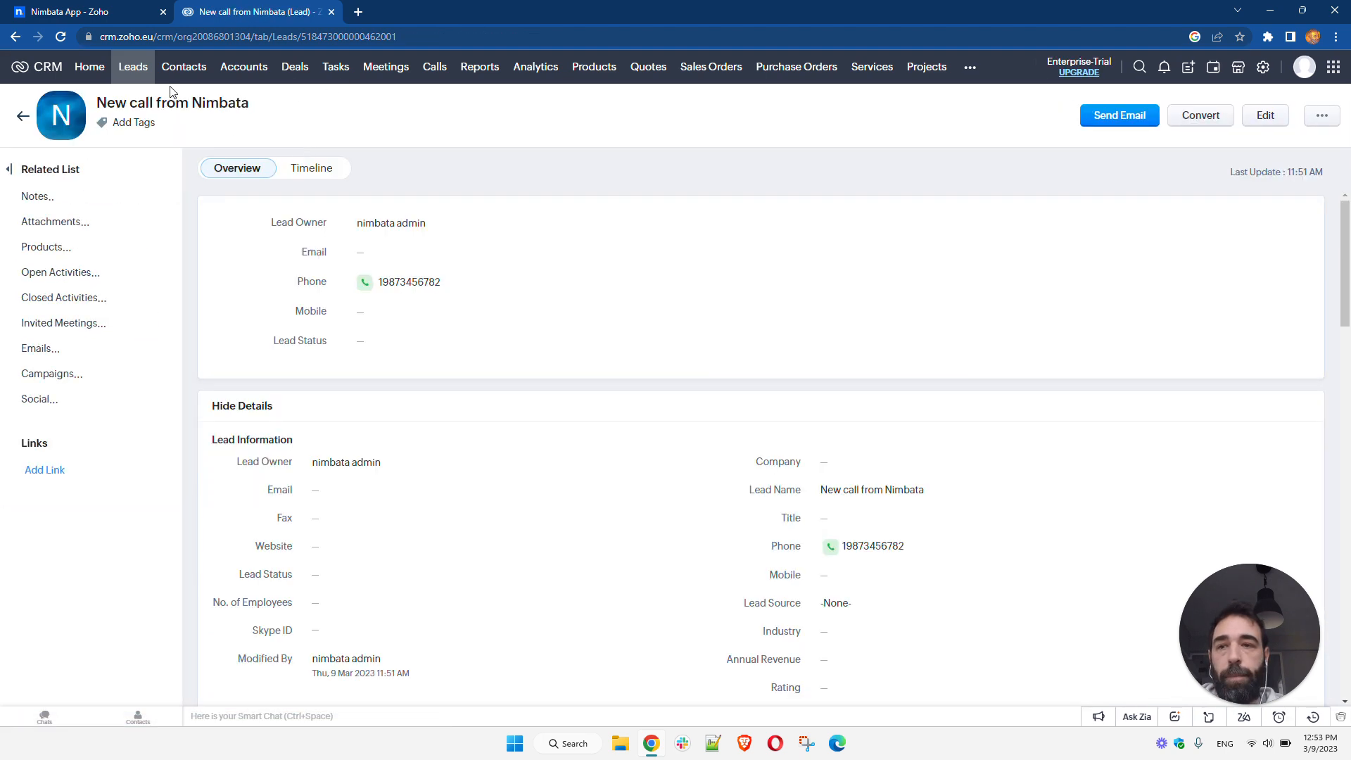
# - Copy an existing contact's phone number from the Contacts list and enter it as the test Caller ID
pyautogui.click(181, 69)
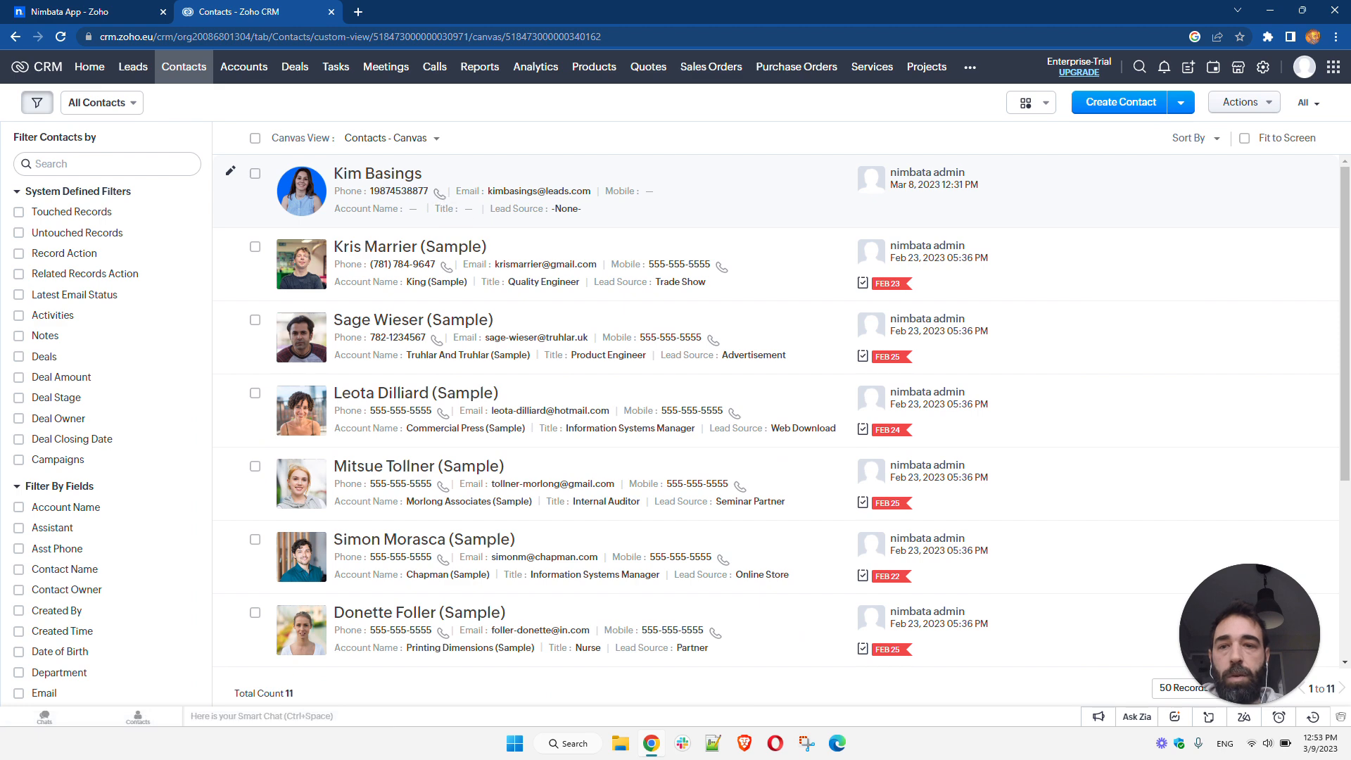
pyautogui.moveTo(429, 191); pyautogui.dragTo(370, 191)
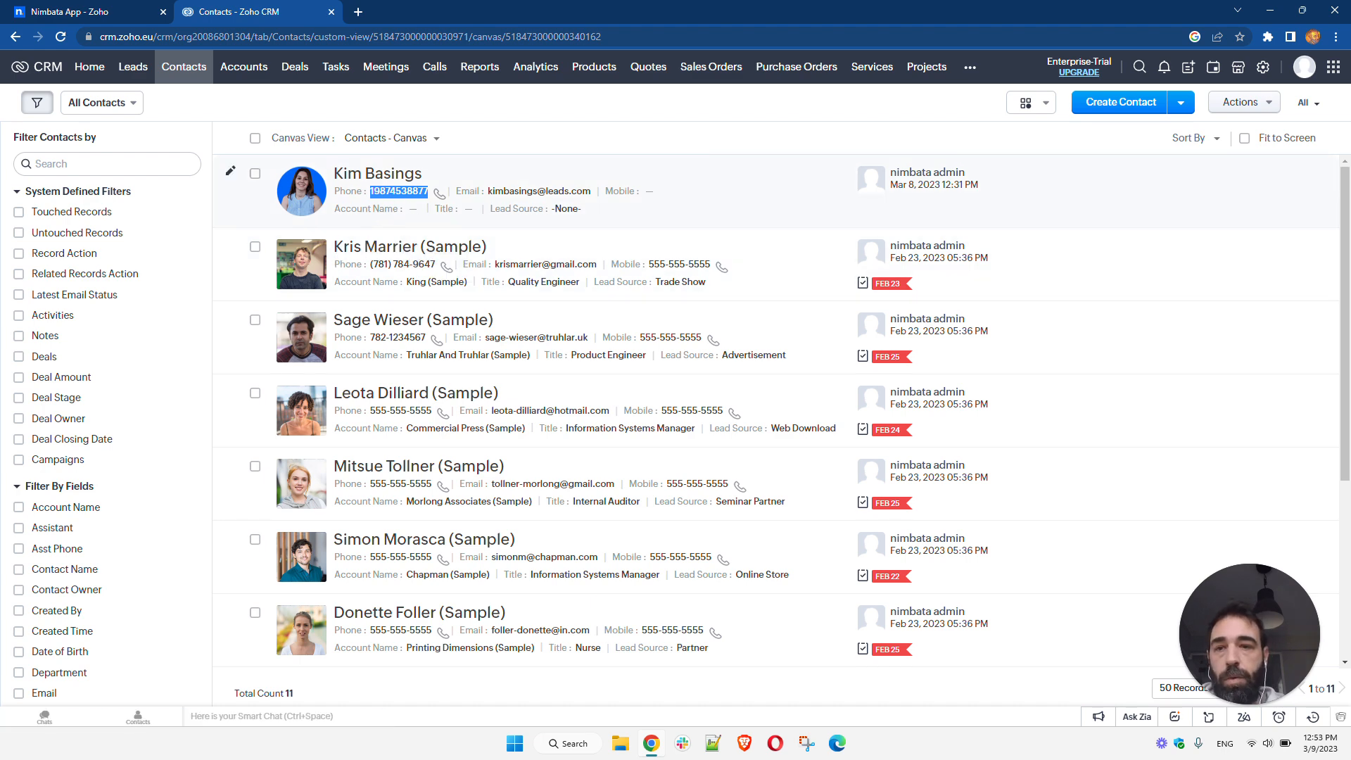
pyautogui.click(90, 14)
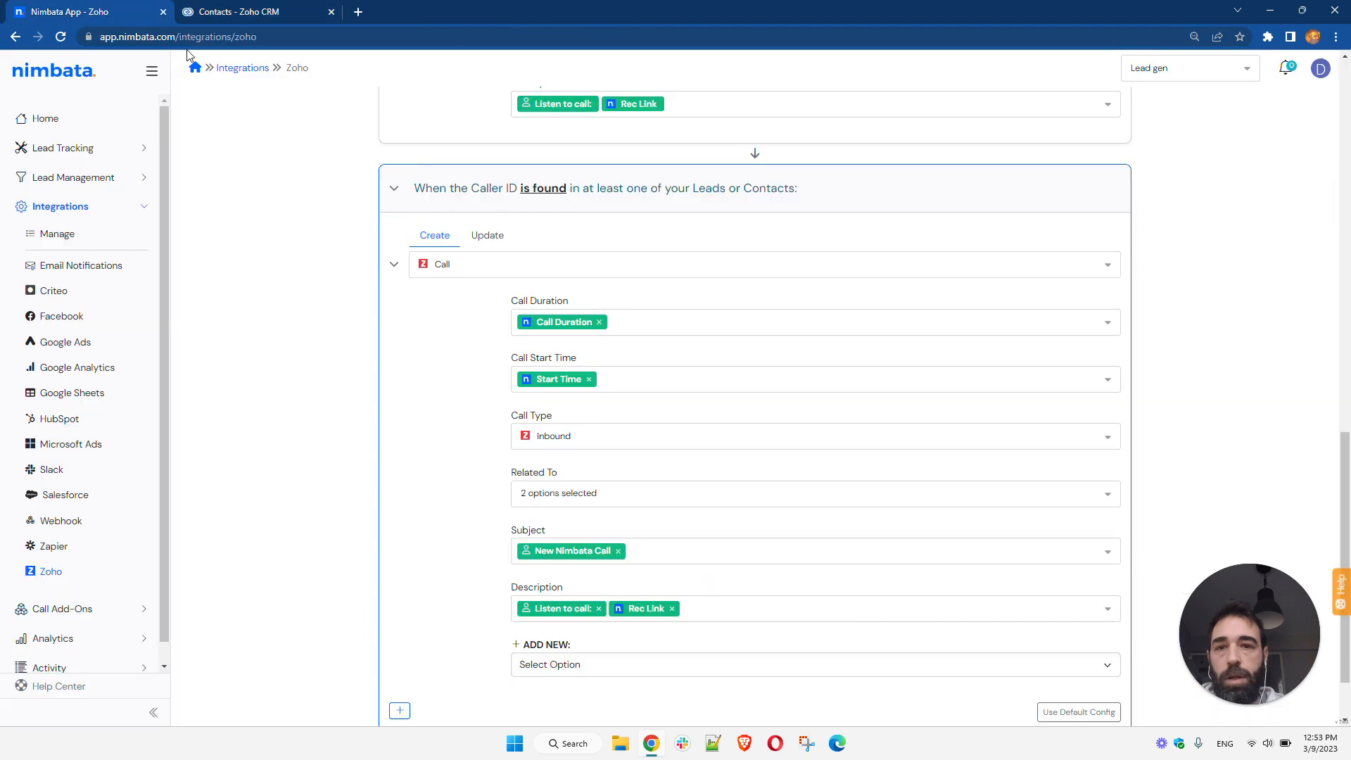
pyautogui.scroll(-1, 717, 373)
pyautogui.click(761, 698)
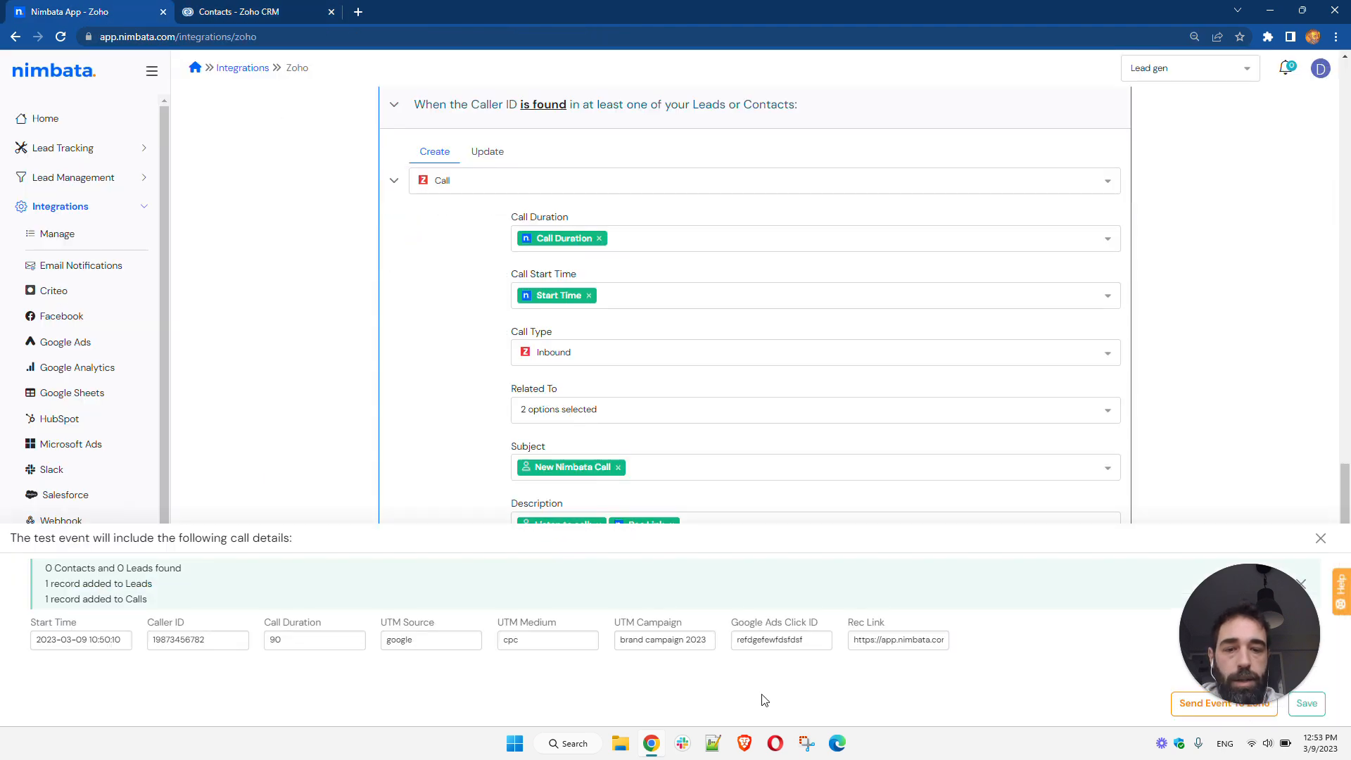
pyautogui.moveTo(205, 641); pyautogui.dragTo(146, 646)
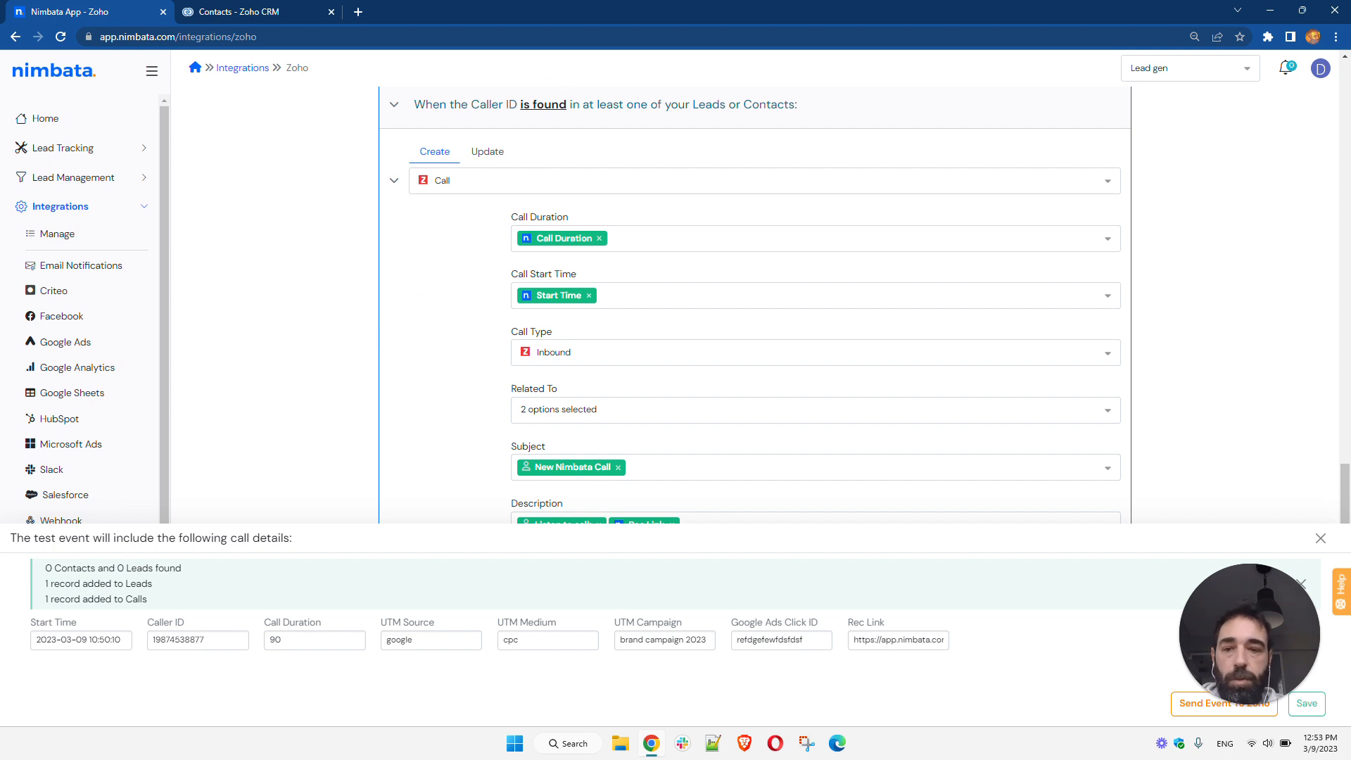
# - Set the test Call Duration to 180
pyautogui.doubleClick(275, 639)
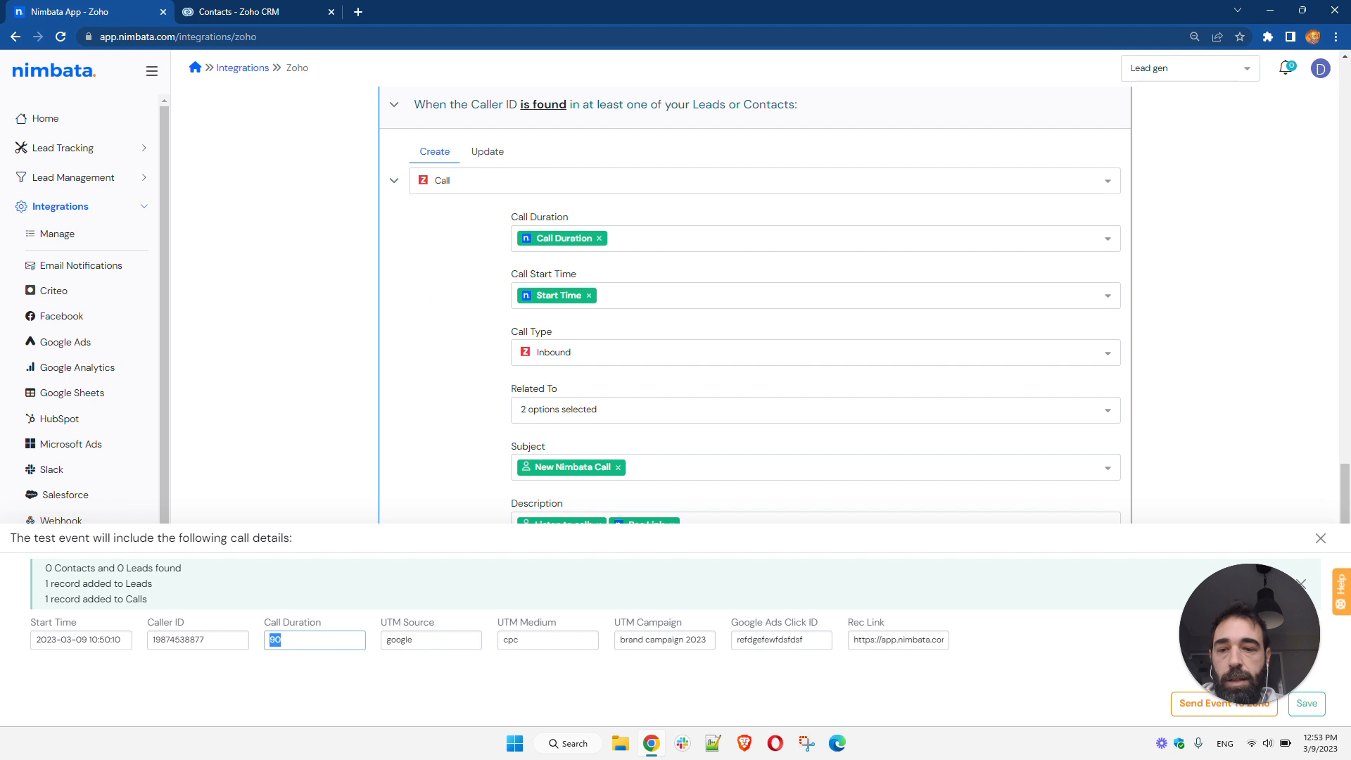
pyautogui.write('180')
pyautogui.click(344, 682)
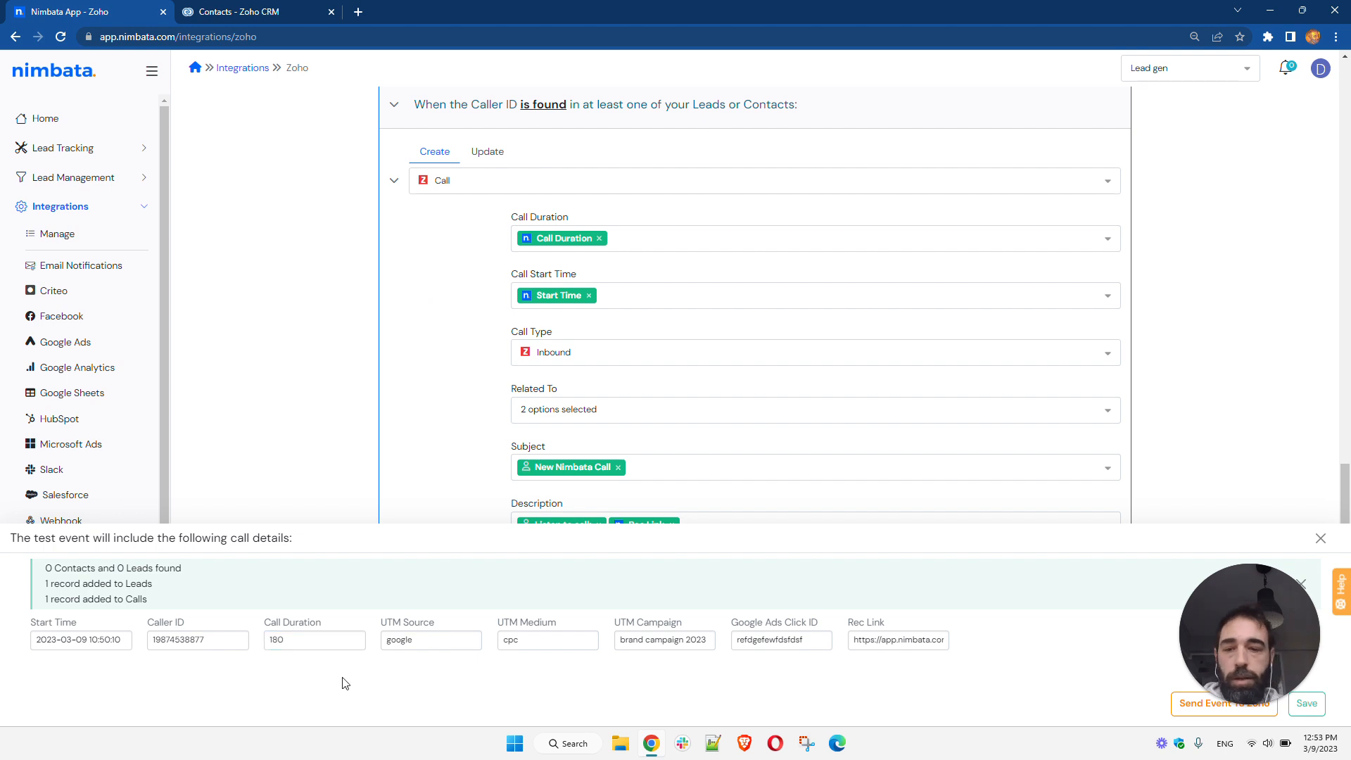
pyautogui.moveTo(104, 640); pyautogui.dragTo(111, 640)
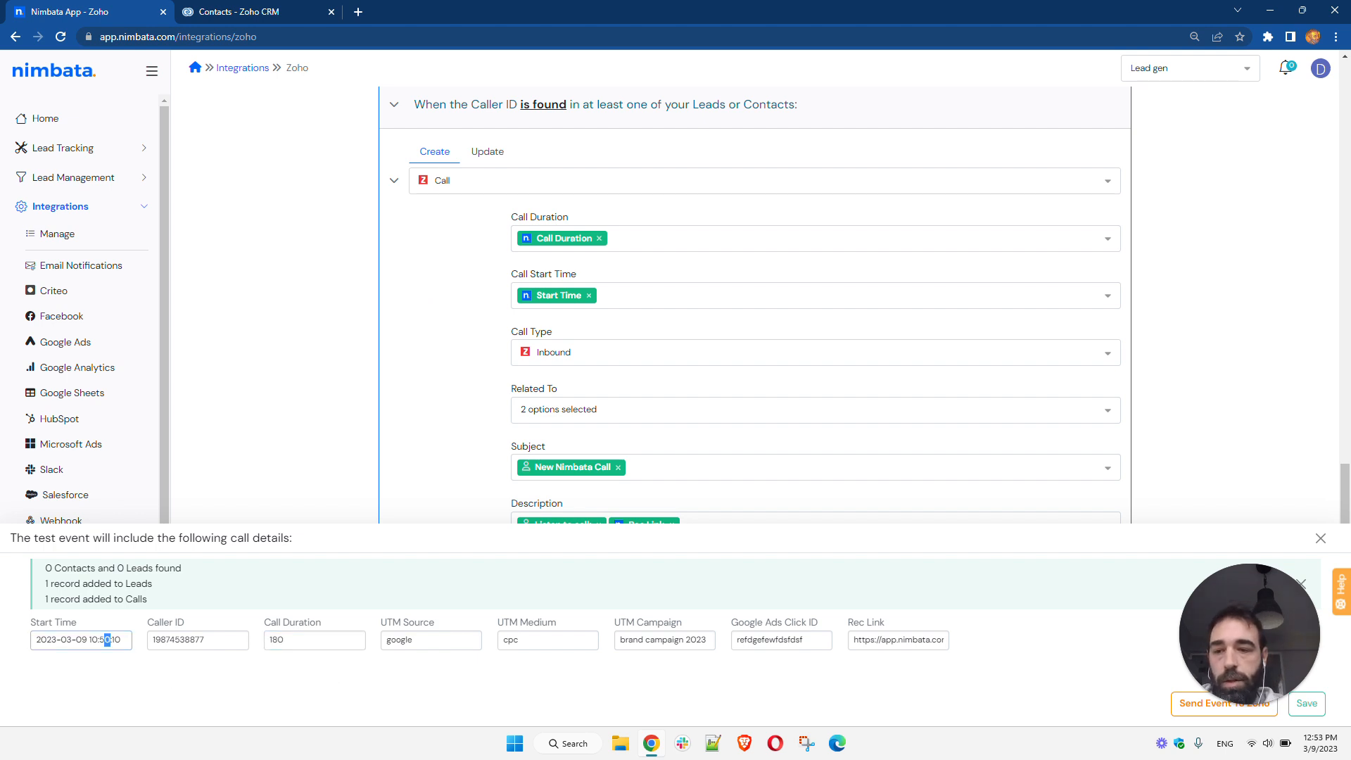
pyautogui.write('2')
pyautogui.click(144, 695)
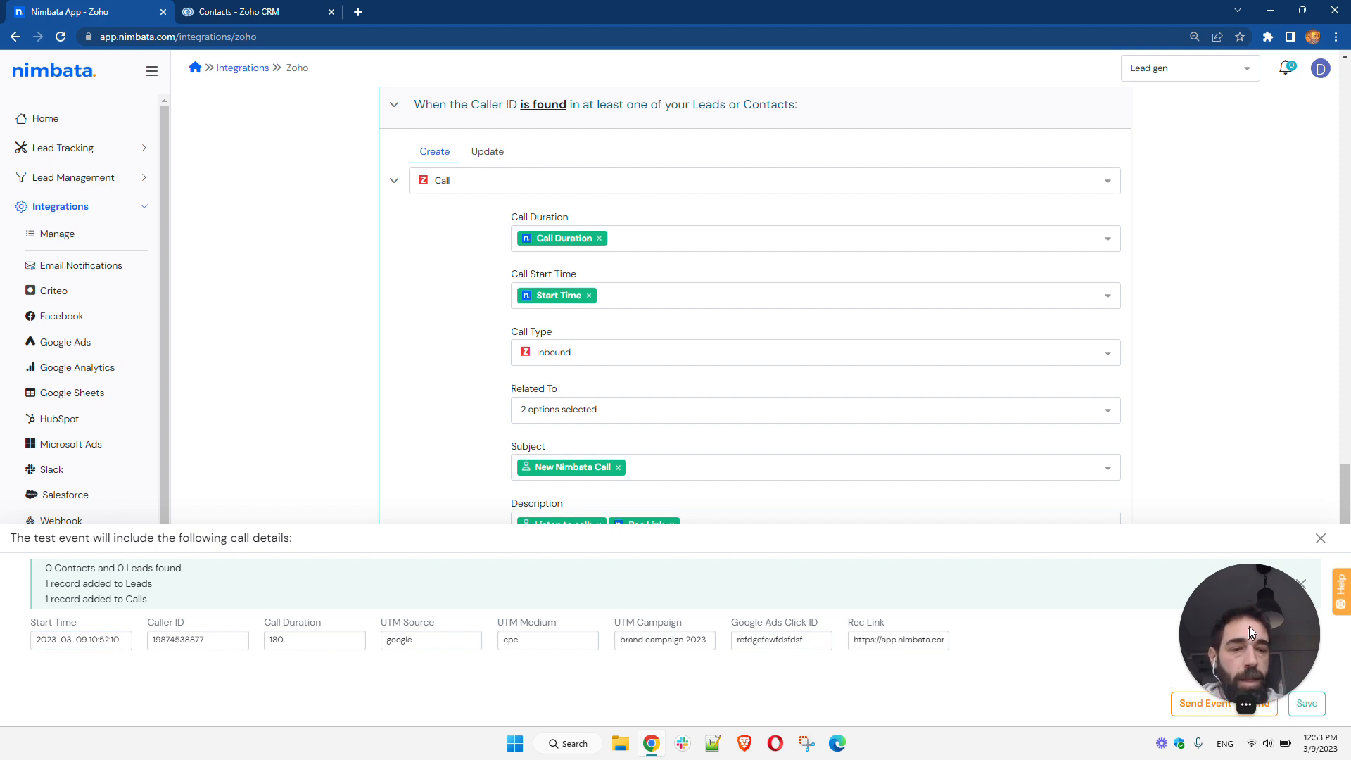
pyautogui.moveTo(1247, 627); pyautogui.dragTo(1255, 598)
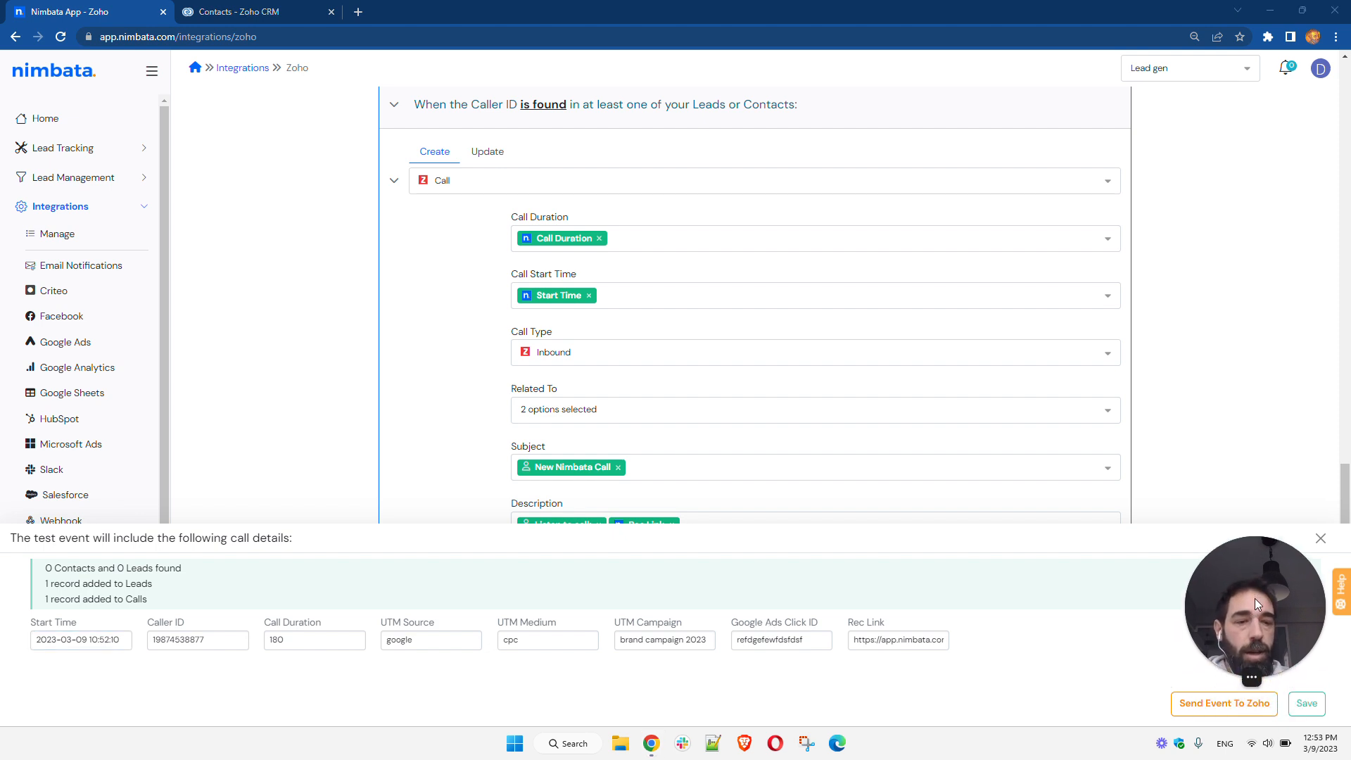
pyautogui.click(1224, 703)
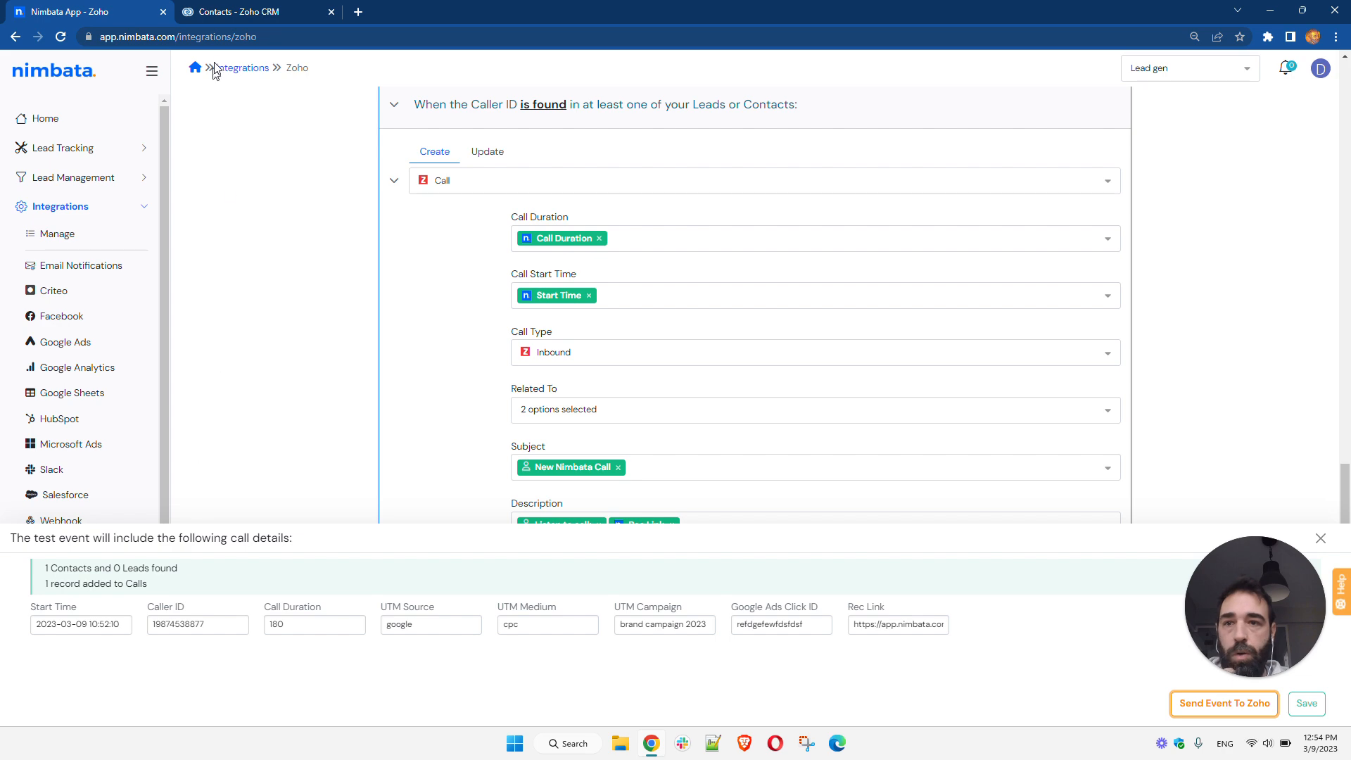
# - Switch to Zoho CRM and open the newest call in the Calls list to review its details
pyautogui.click(262, 12)
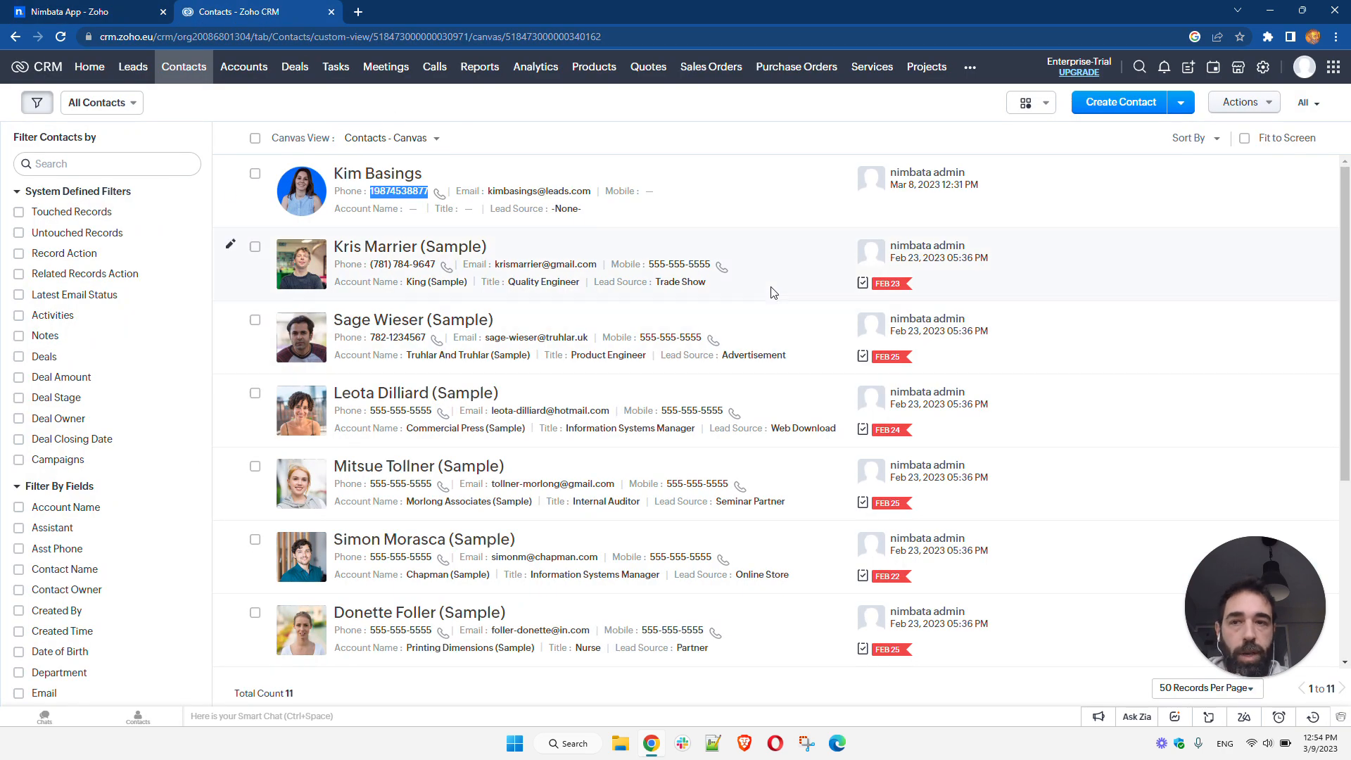
pyautogui.click(435, 67)
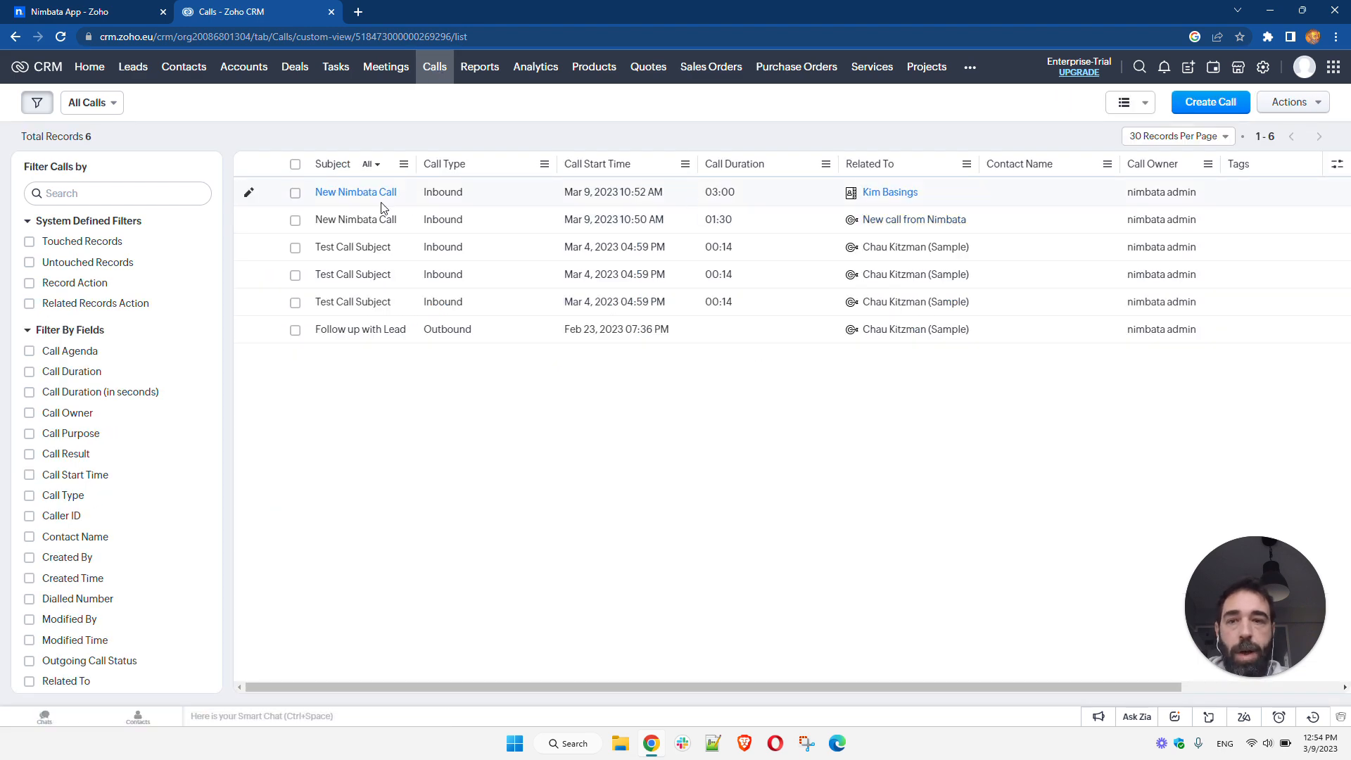
pyautogui.moveTo(889, 200)
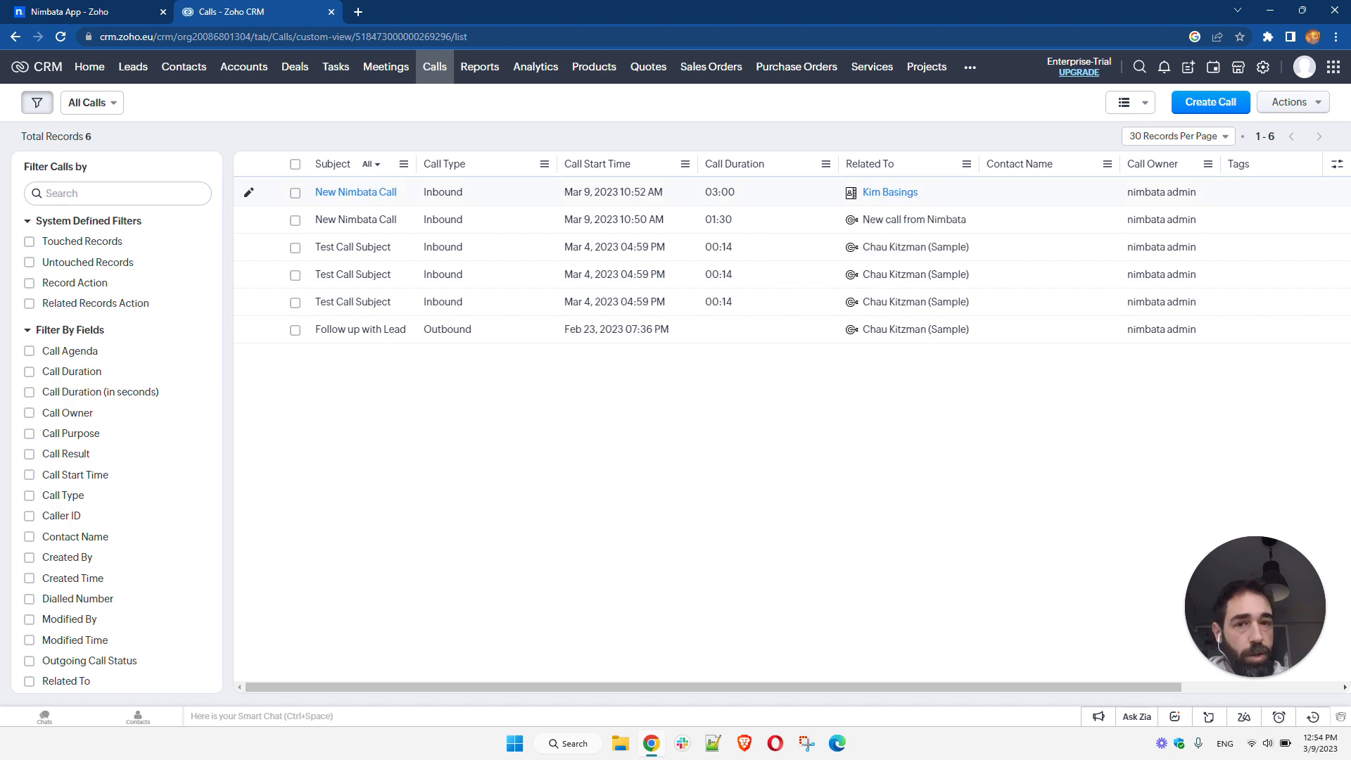
pyautogui.click(356, 192)
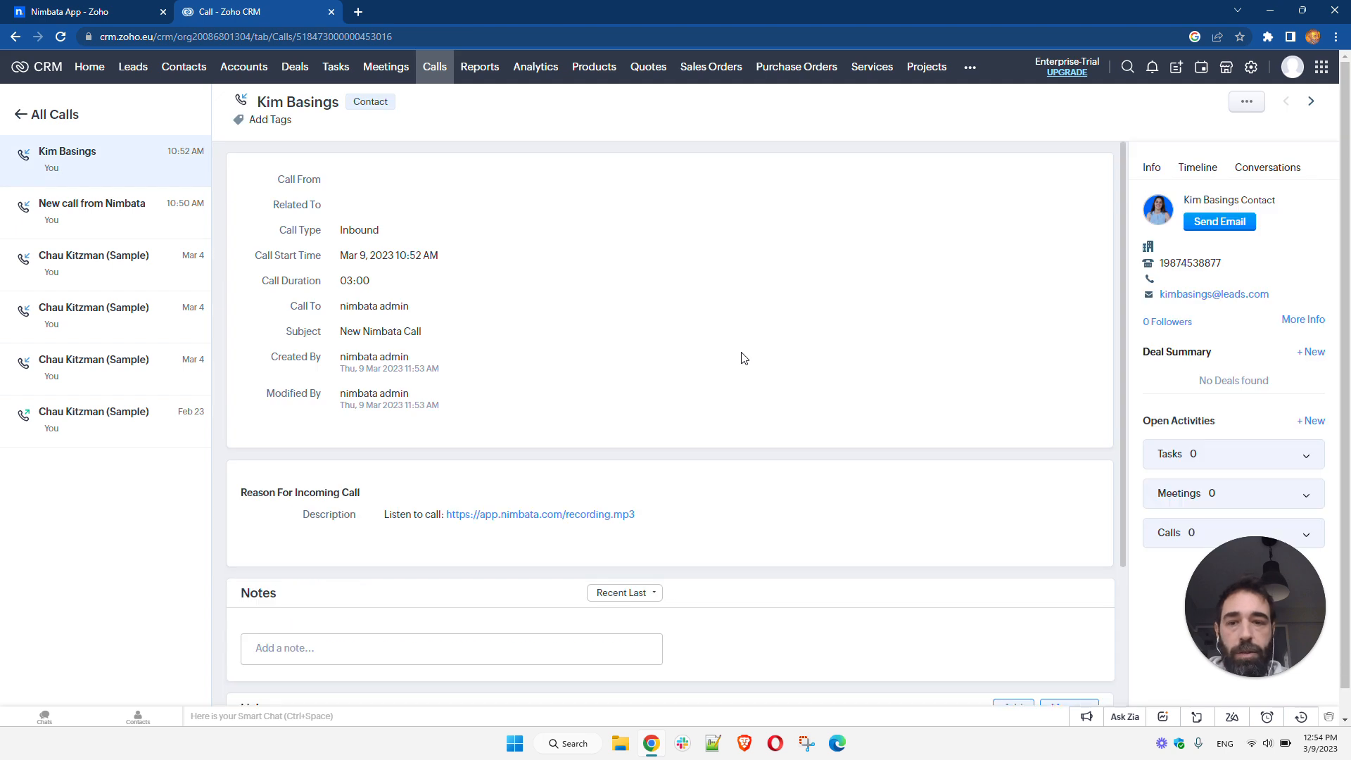
pyautogui.scroll(-2, 704, 394)
pyautogui.scroll(-1, 751, 453)
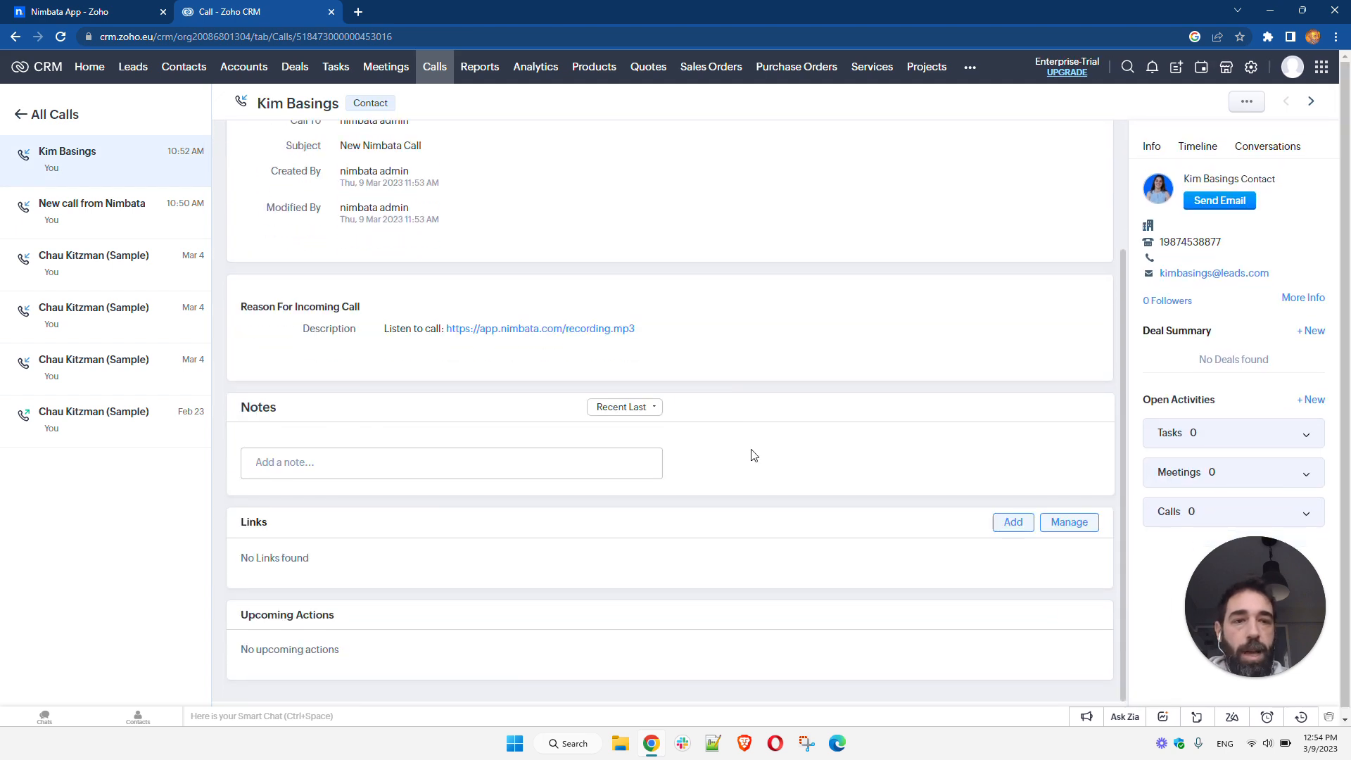
pyautogui.scroll(3, 750, 453)
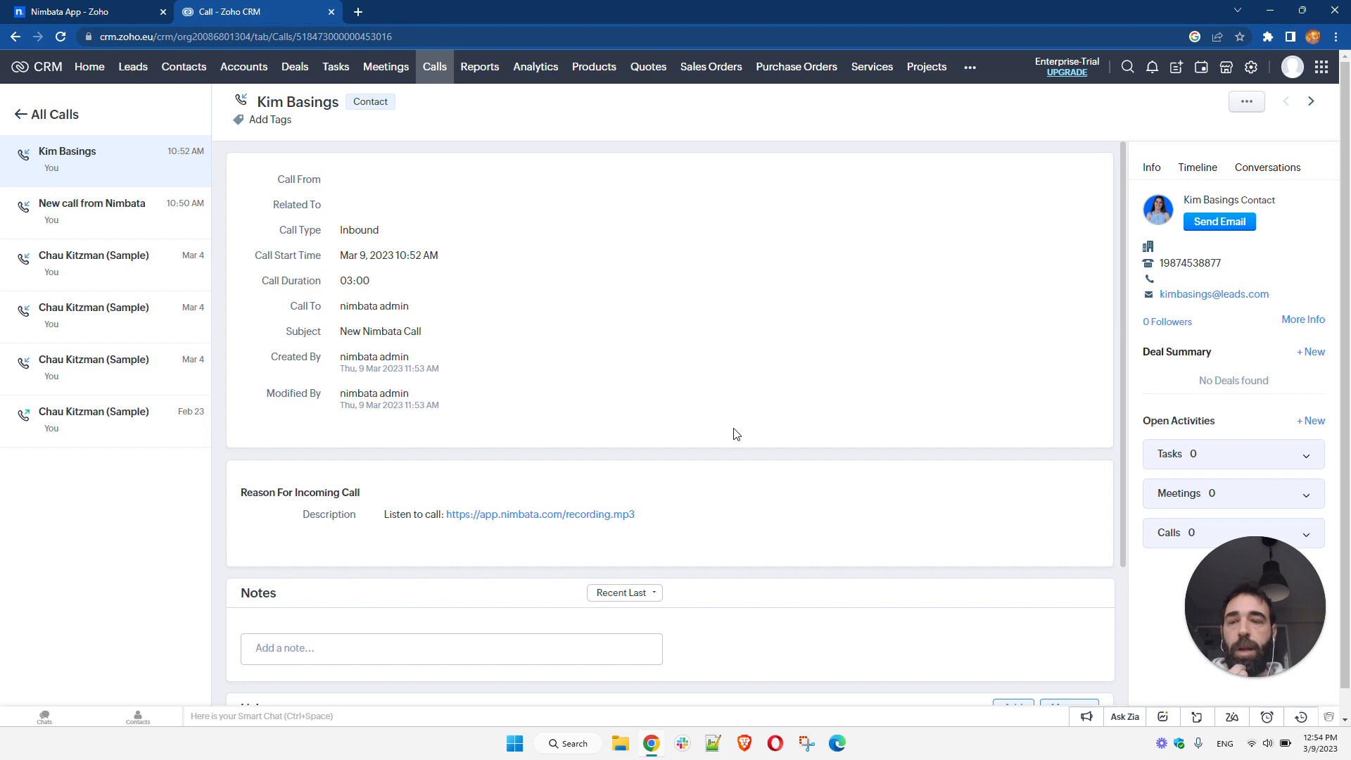
# - Save the Zoho integration settings in Nimbata and return to the Calls list in Zoho CRM
pyautogui.click(84, 11)
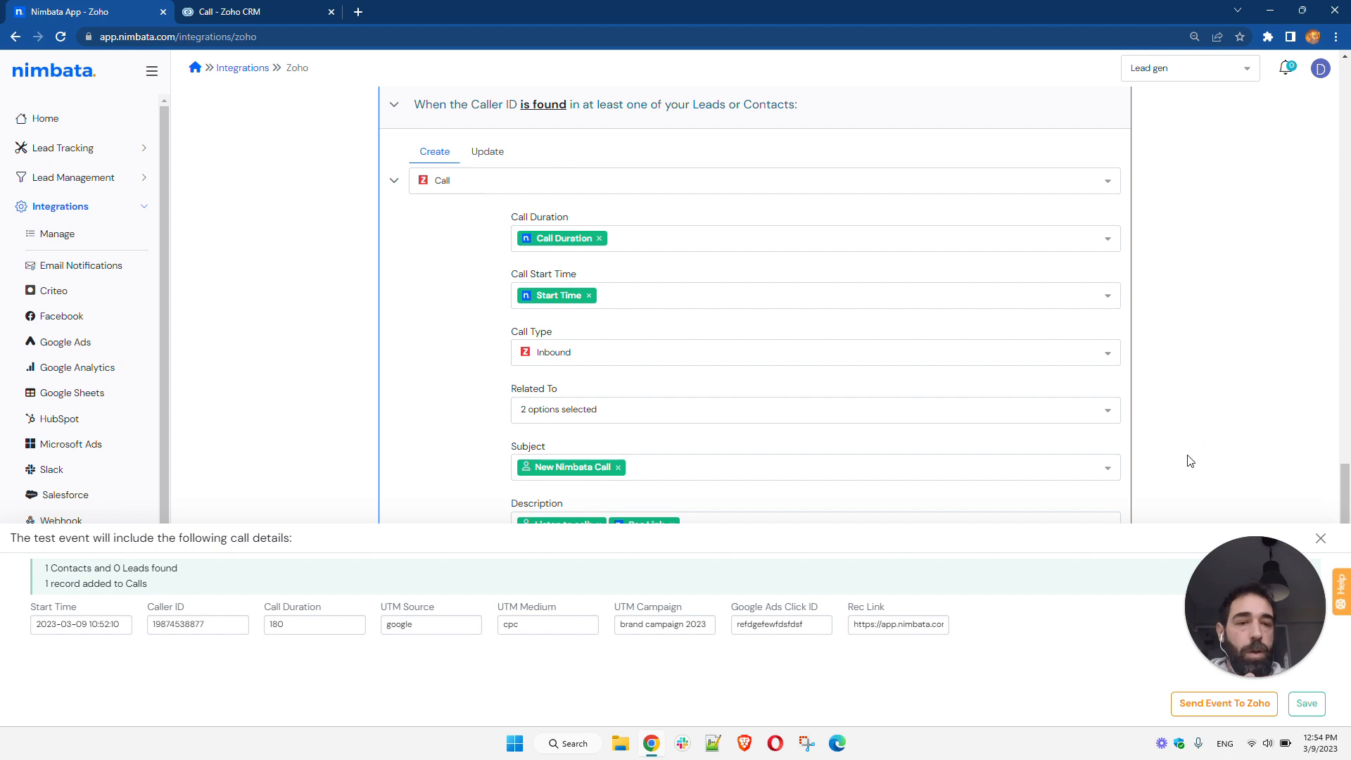
pyautogui.click(1307, 706)
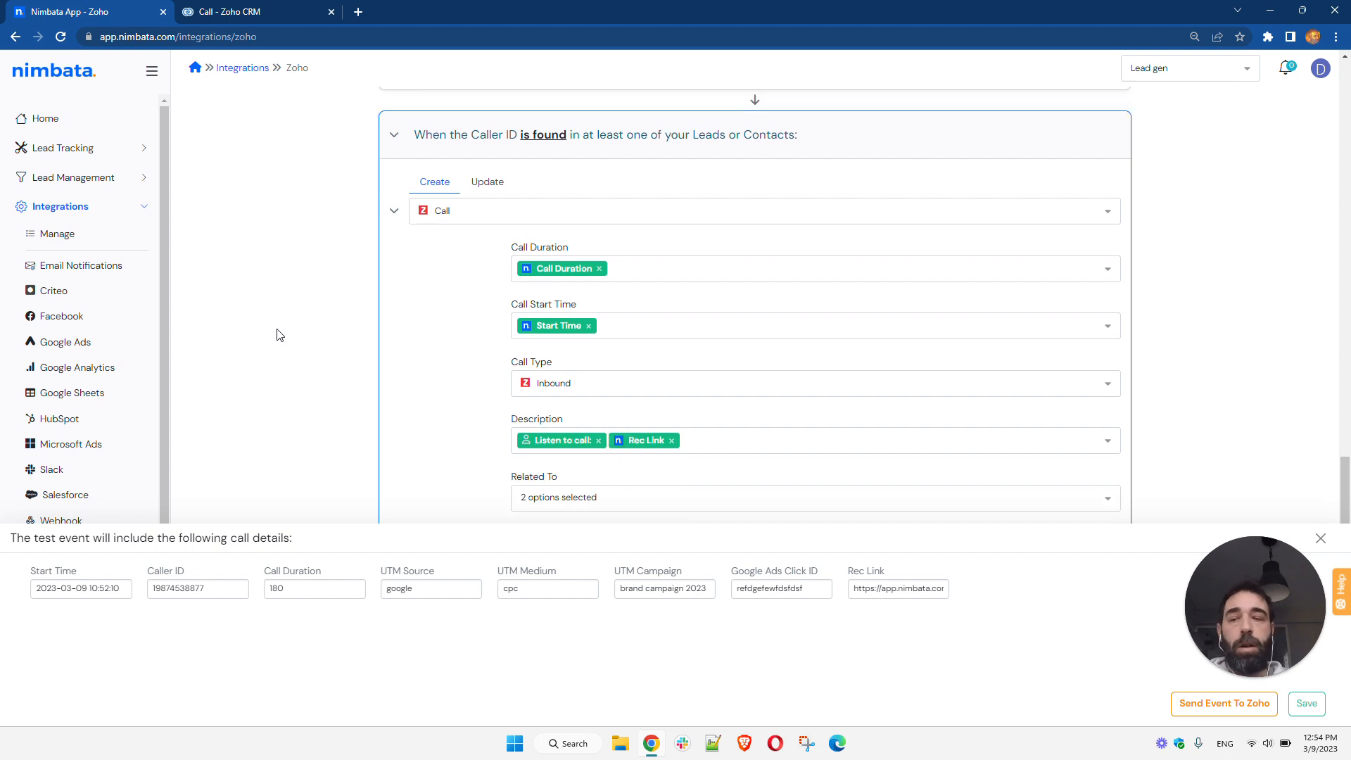
pyautogui.click(196, 7)
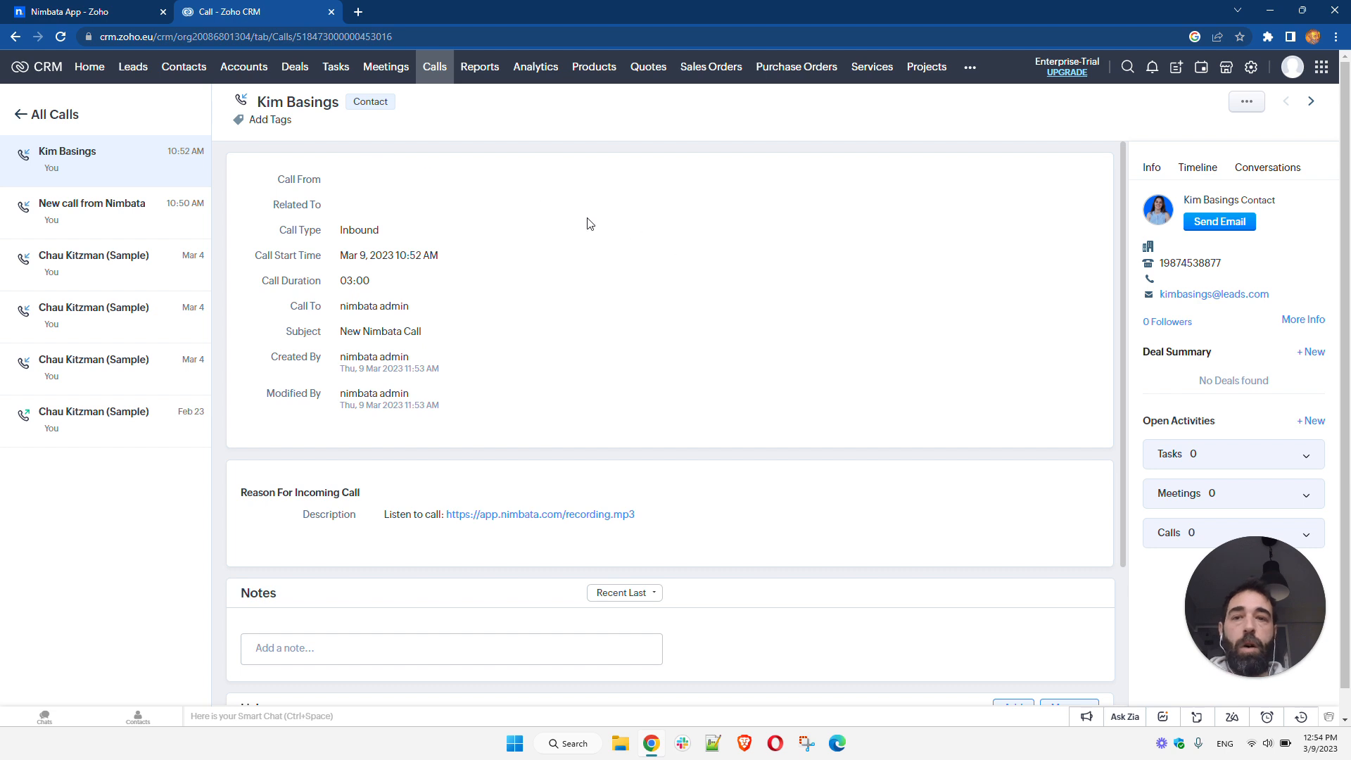
pyautogui.click(437, 68)
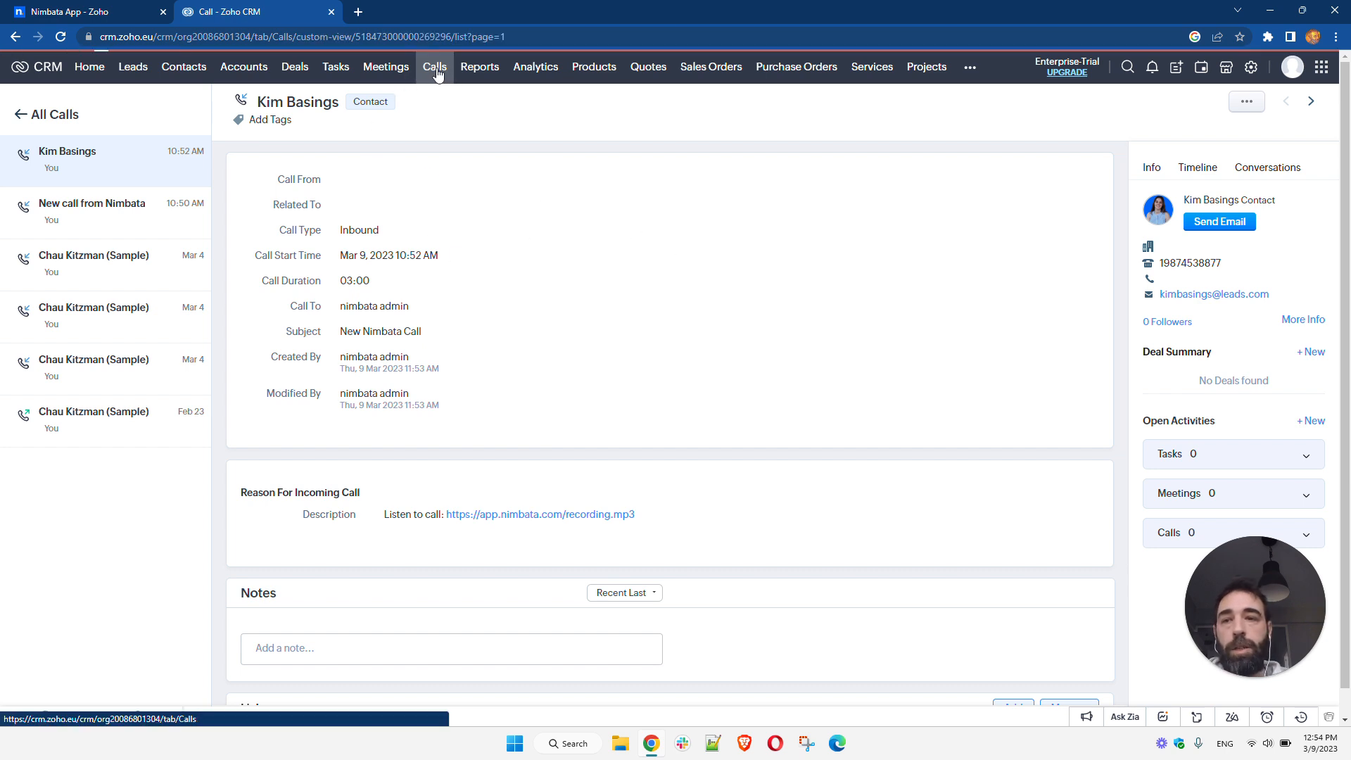